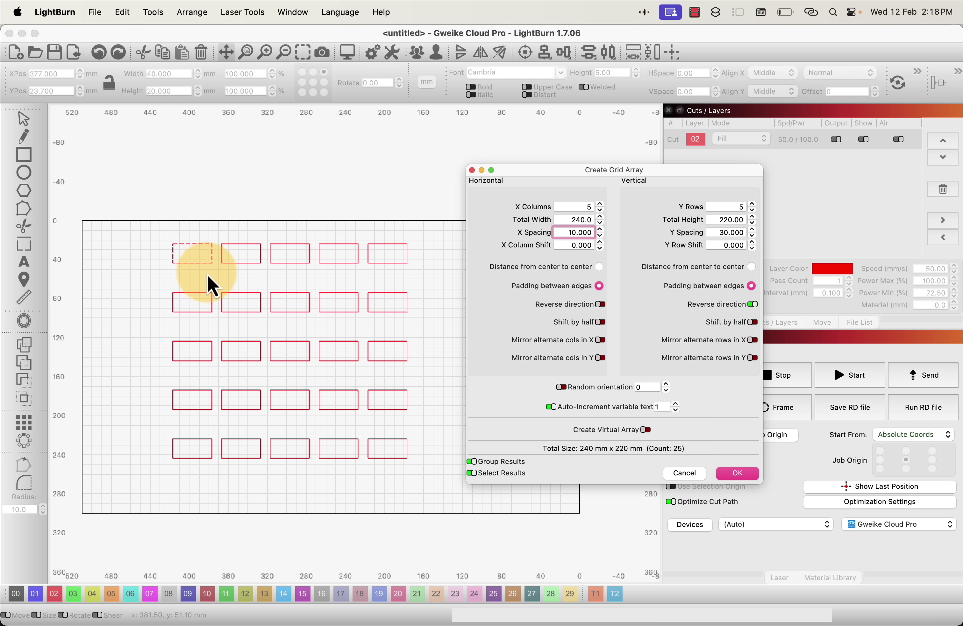
Set the grid array's X and Y spacing to 5 mm and shift every other row by half.
{"action": "left_click", "coordinate": [738, 234]}
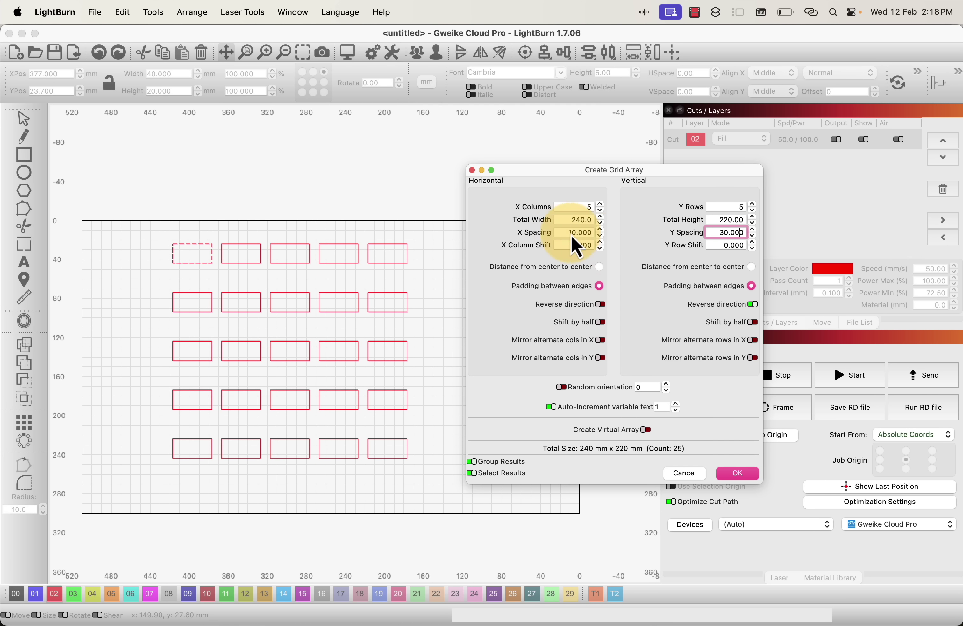
{"action": "left_click_drag", "start_coordinate": [563, 230], "coordinate": [622, 234]}
{"action": "type", "text": "5"}
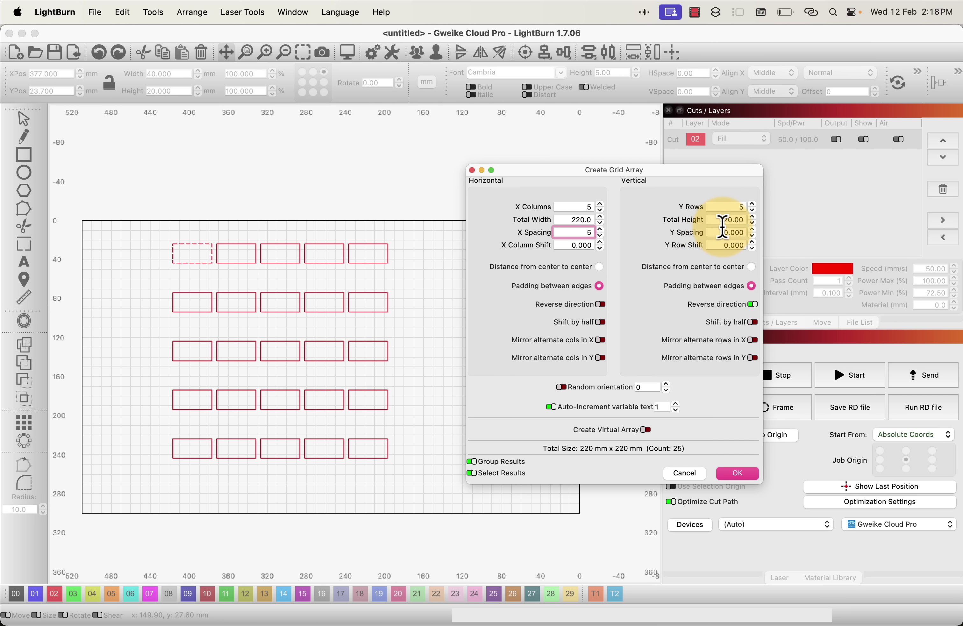
{"action": "left_click", "coordinate": [723, 234]}
{"action": "left_click_drag", "start_coordinate": [723, 234], "coordinate": [768, 232]}
{"action": "type", "text": "5"}
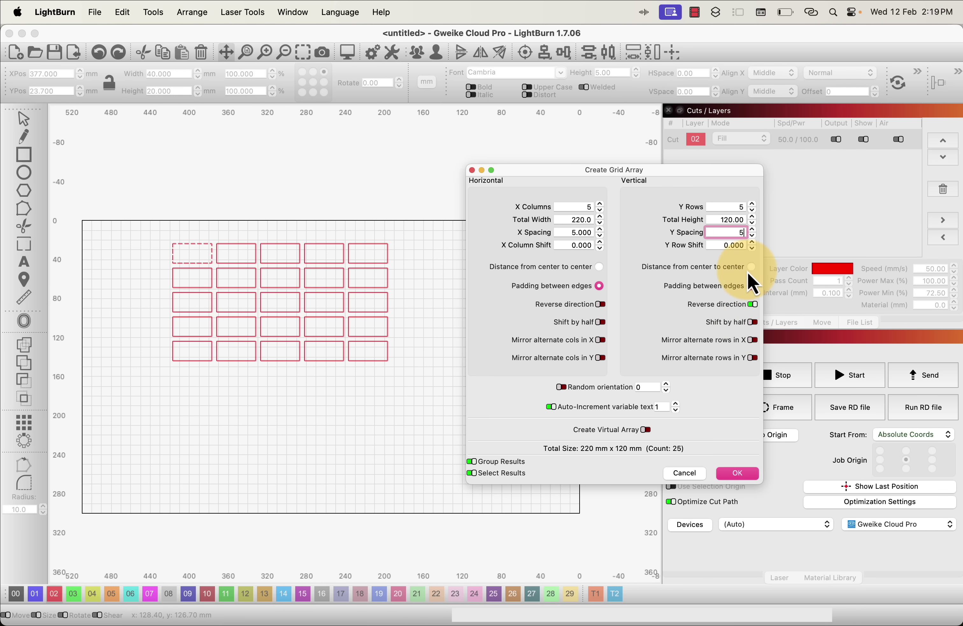
{"action": "left_click", "coordinate": [753, 323]}
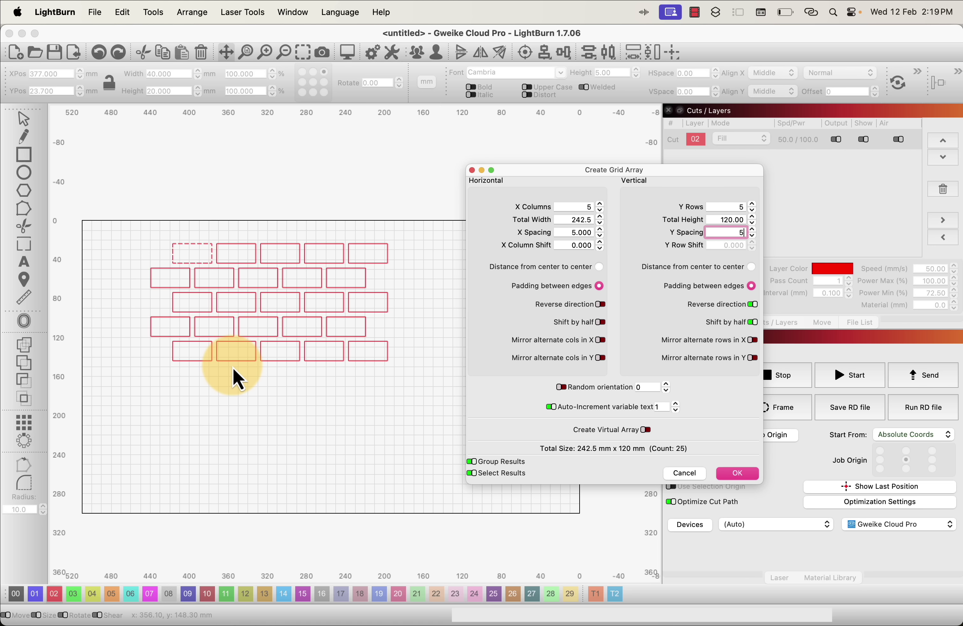
Set the grid array to 8 columns and 10 rows and create the brick pattern.
{"action": "left_click", "coordinate": [600, 205]}
{"action": "left_click", "coordinate": [599, 204]}
{"action": "left_click", "coordinate": [600, 204]}
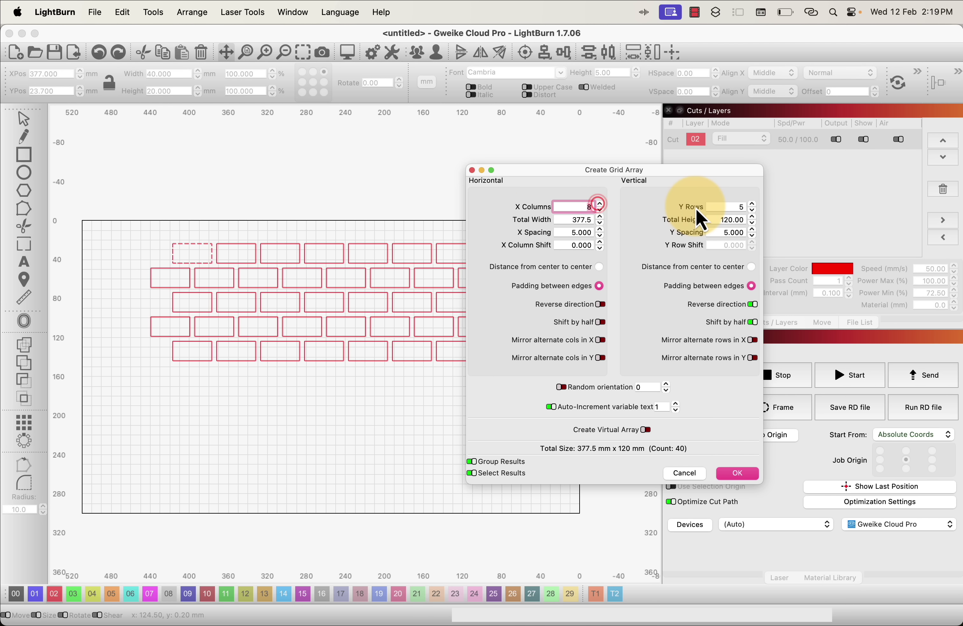
{"action": "left_click", "coordinate": [752, 204]}
{"action": "left_click", "coordinate": [753, 205]}
{"action": "left_click", "coordinate": [753, 204]}
{"action": "left_click", "coordinate": [753, 204]}
{"action": "left_click", "coordinate": [752, 205]}
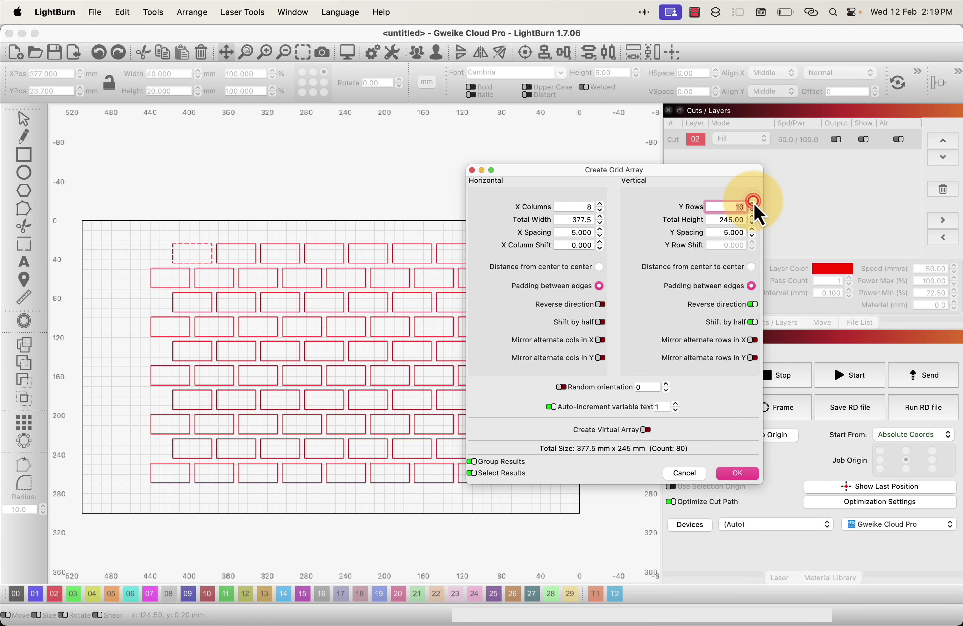
{"action": "left_click_drag", "start_coordinate": [724, 178], "coordinate": [808, 183]}
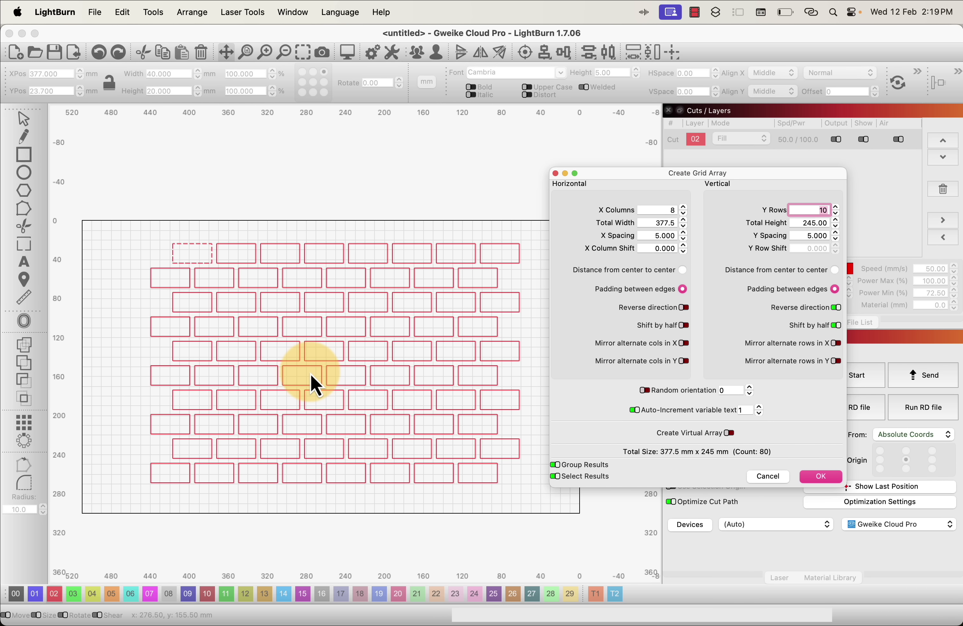
{"action": "left_click", "coordinate": [825, 480]}
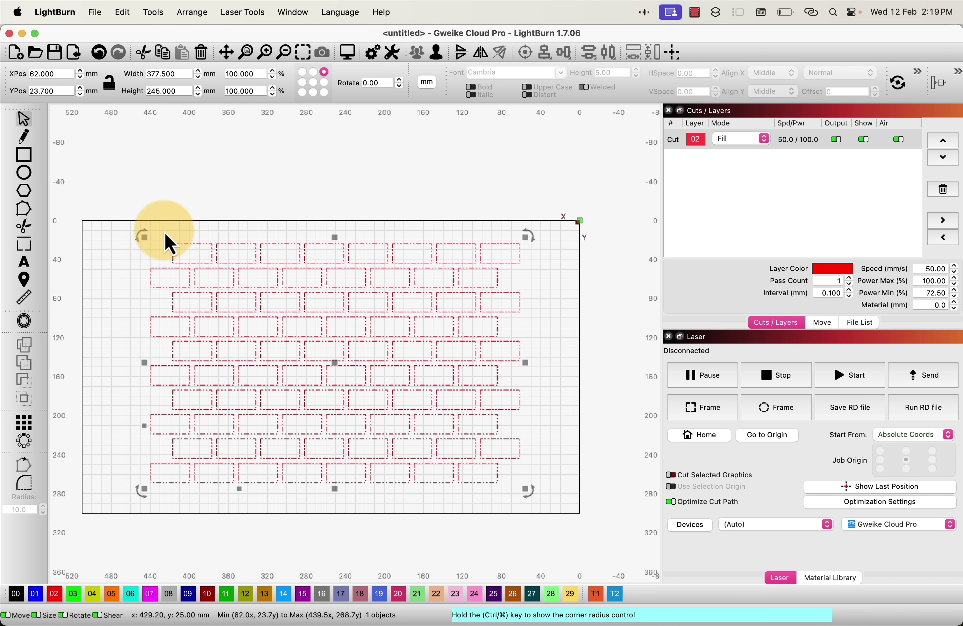
{"action": "left_click", "coordinate": [366, 197]}
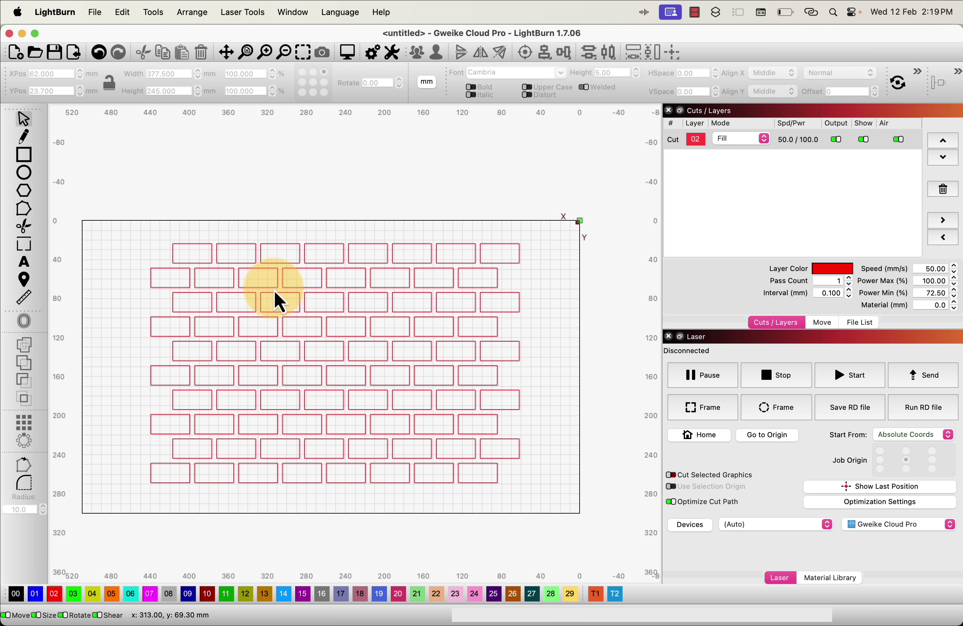
{"action": "left_click", "coordinate": [260, 291]}
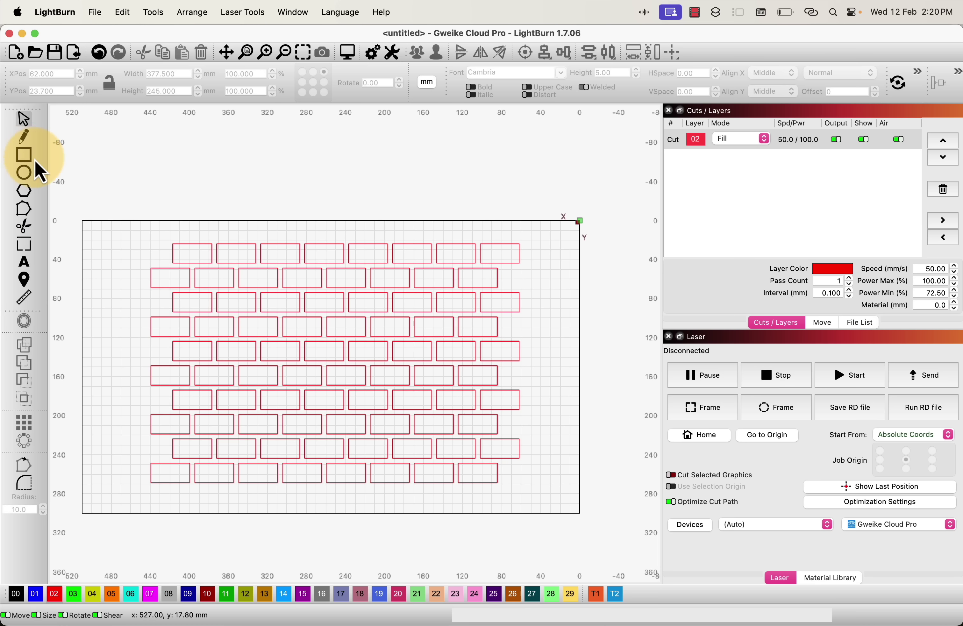
Draw a rectangle about 209 mm wide and 230 mm high over the middle of the brick pattern.
{"action": "left_click", "coordinate": [23, 154]}
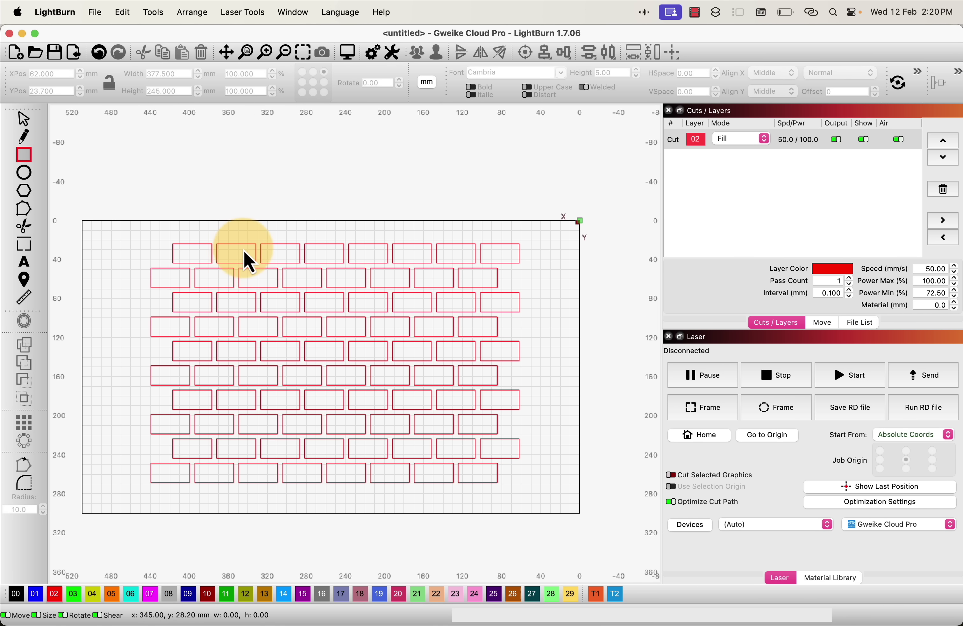
{"action": "left_click_drag", "start_coordinate": [244, 251], "coordinate": [447, 475]}
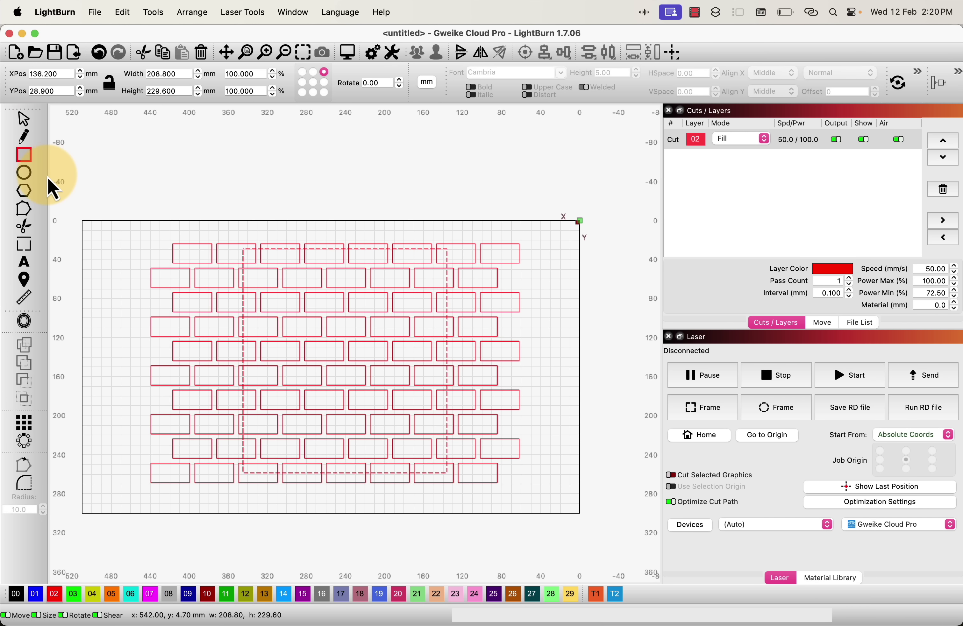
{"action": "left_click", "coordinate": [28, 121]}
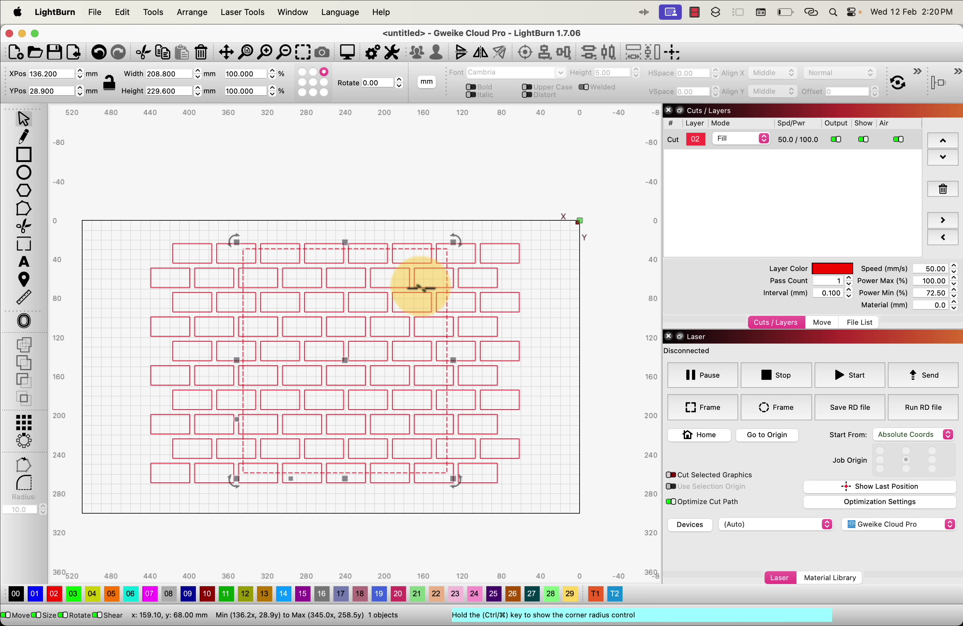
Clip the brick group to the rectangle with a Boolean Intersection and preview the filled result.
{"action": "left_click", "coordinate": [374, 315], "text": "shift"}
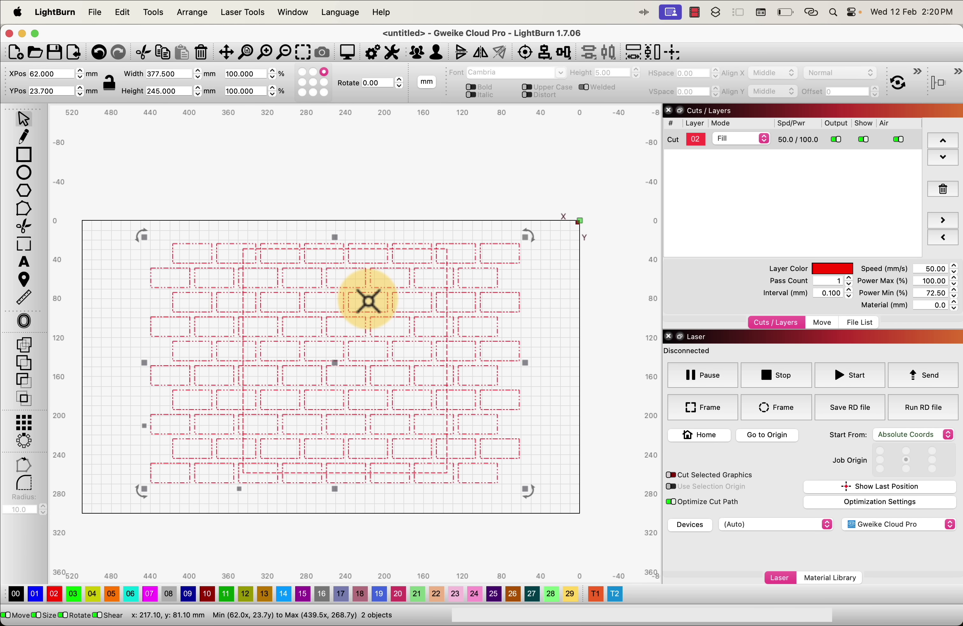
{"action": "left_click", "coordinate": [26, 404]}
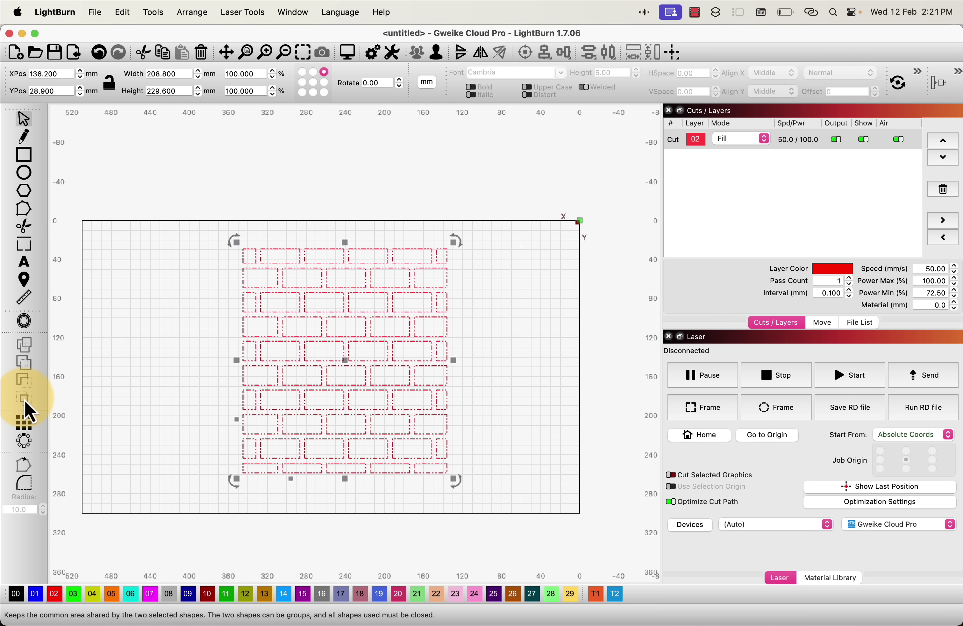
{"action": "left_click", "coordinate": [188, 298]}
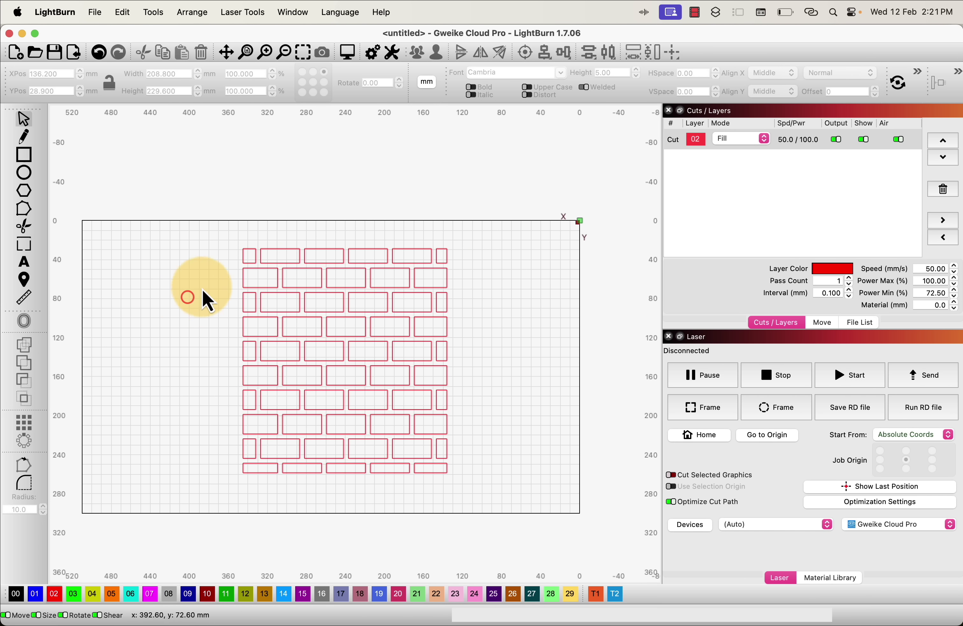
{"action": "left_click", "coordinate": [349, 53]}
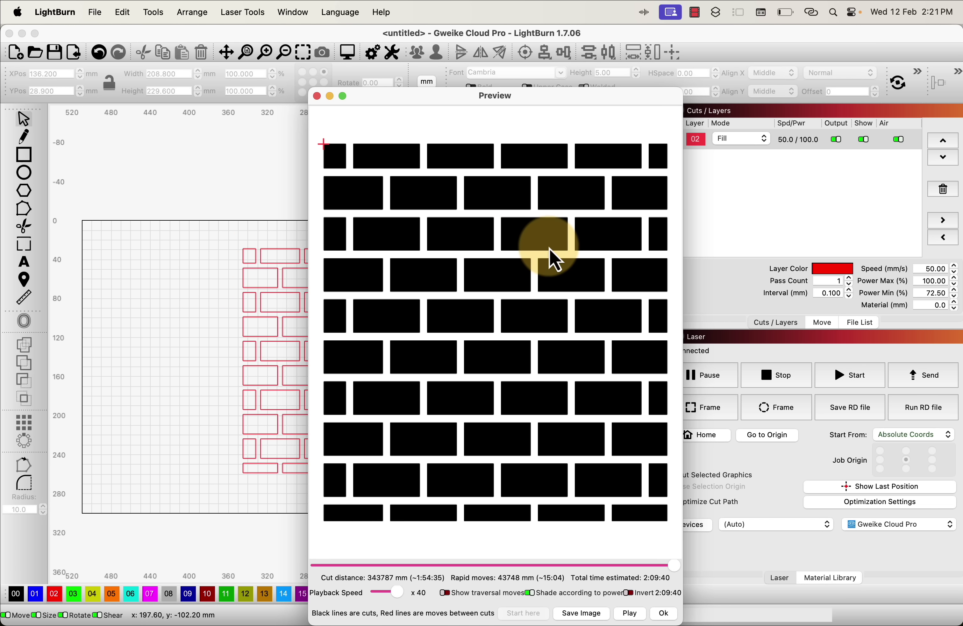
{"action": "left_click", "coordinate": [665, 614]}
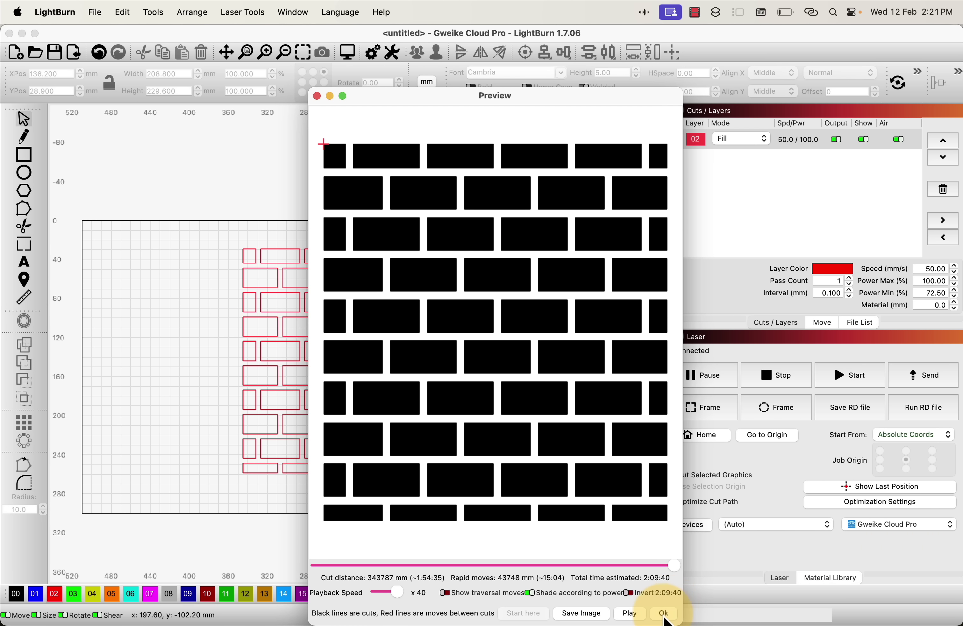
Draw a rectangle about 230 mm by 260 mm around the clipped bricks and preview the fill between them.
{"action": "left_click", "coordinate": [18, 161]}
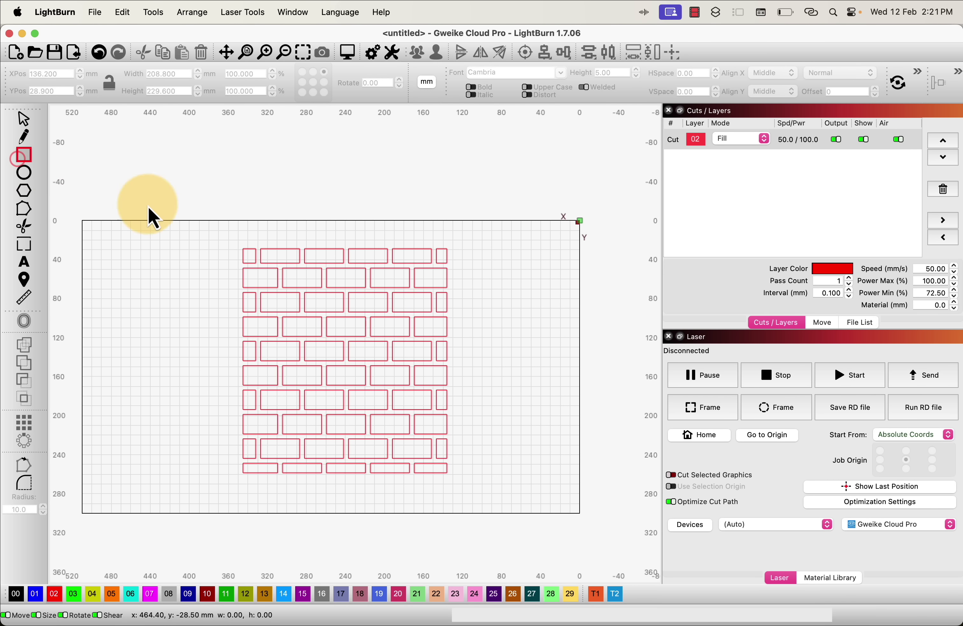
{"action": "left_click_drag", "start_coordinate": [460, 409], "coordinate": [460, 491]}
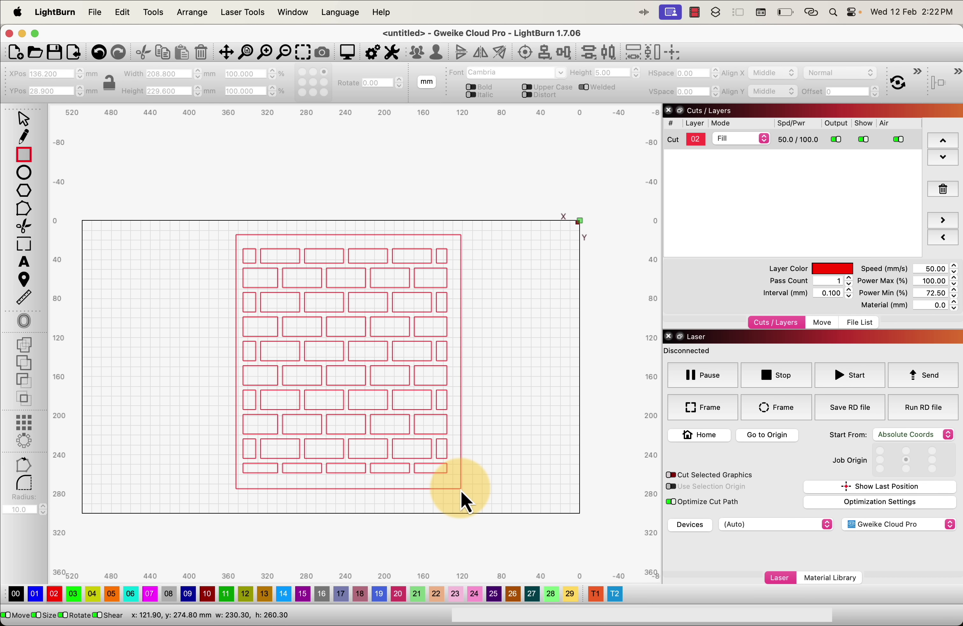
{"action": "left_click", "coordinate": [351, 57]}
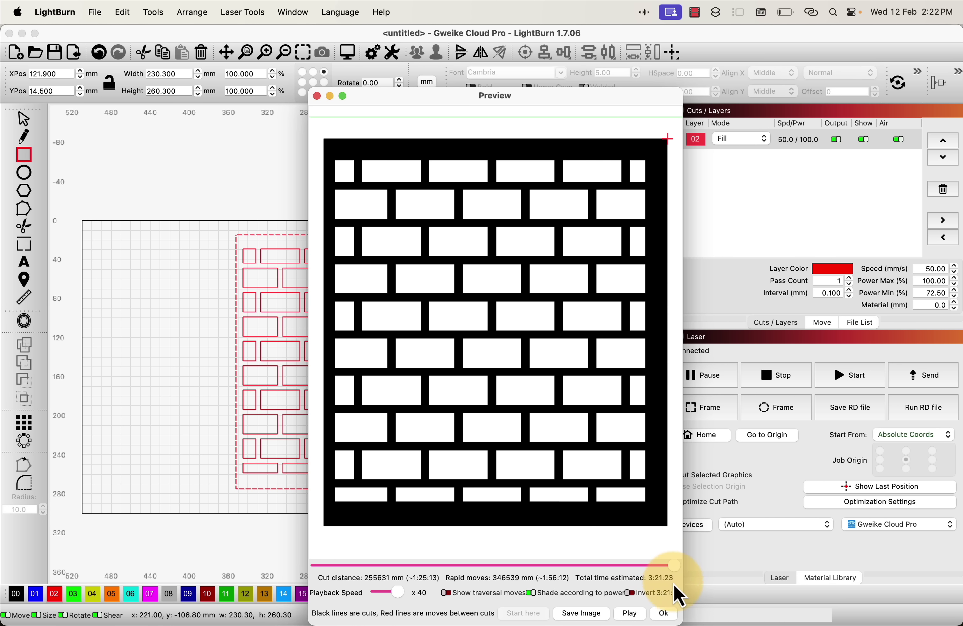
{"action": "left_click", "coordinate": [666, 613]}
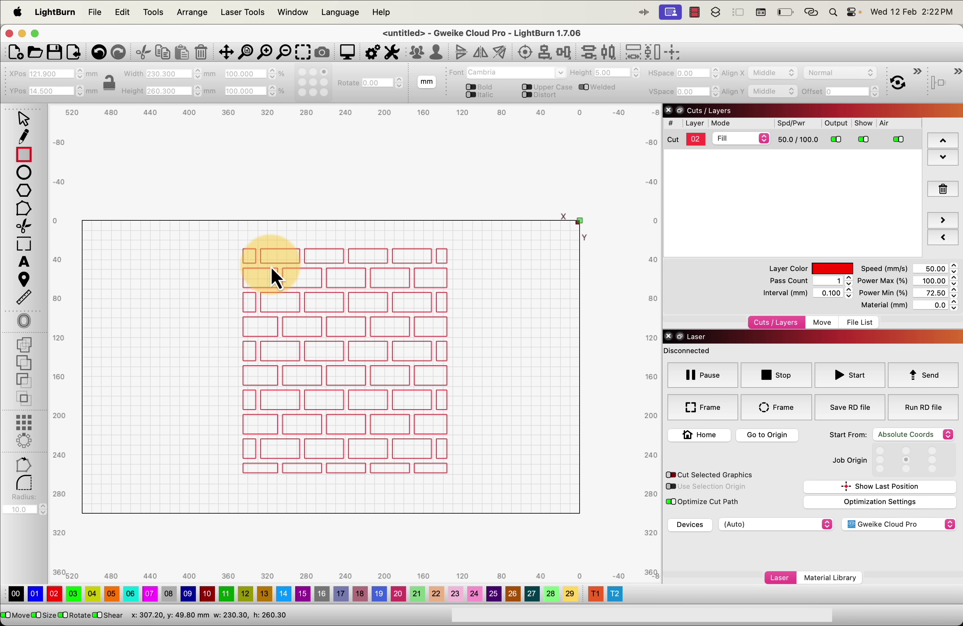
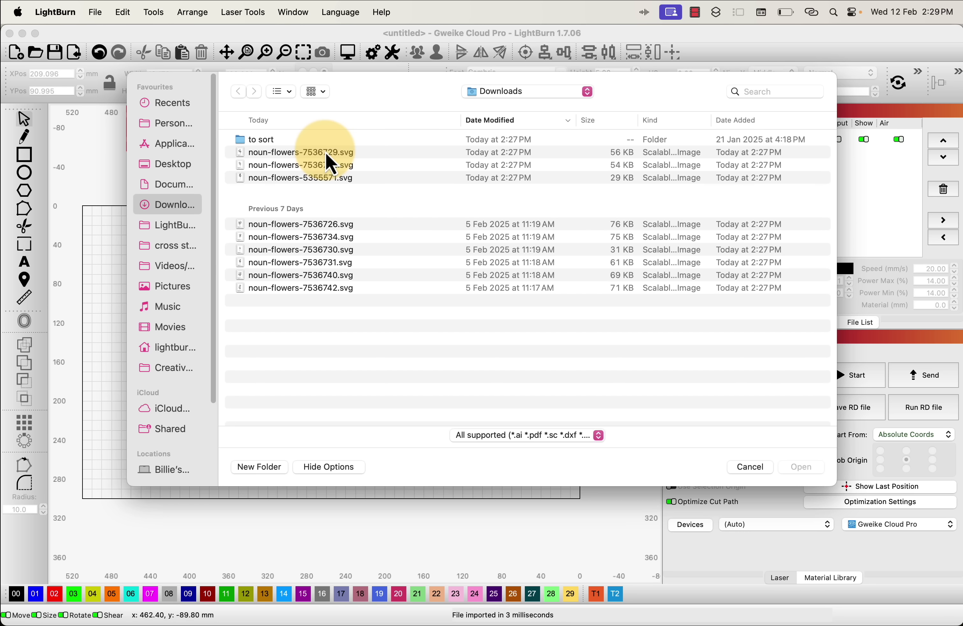
Import noun-flowers-7536729.svg and move it near the upper-left corner of the work area.
{"action": "double_click", "coordinate": [326, 153]}
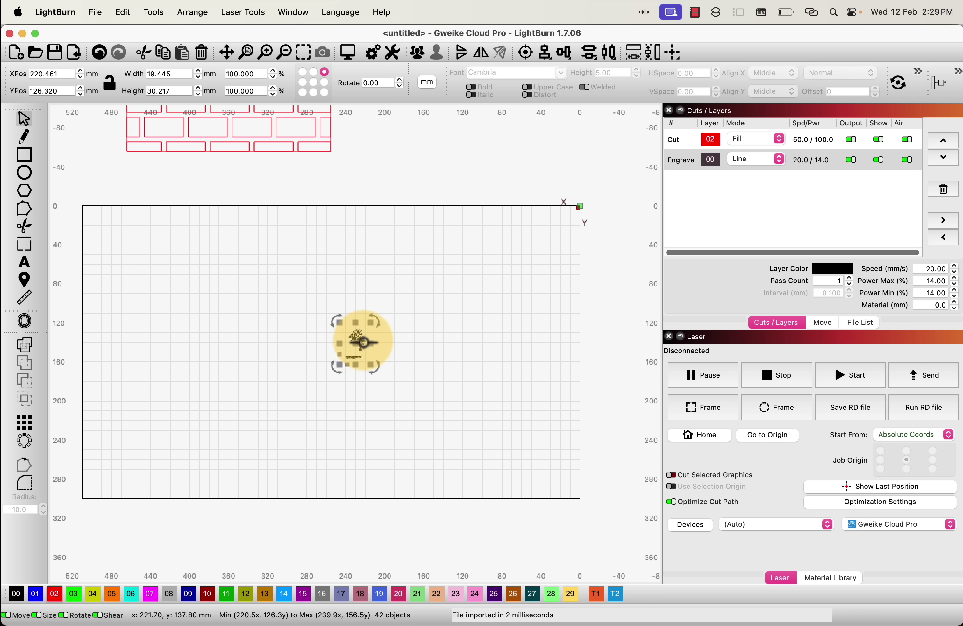
{"action": "left_click_drag", "start_coordinate": [326, 336], "coordinate": [154, 252]}
{"action": "scroll", "coordinate": [163, 252], "scroll_direction": "up", "scroll_amount": 5}
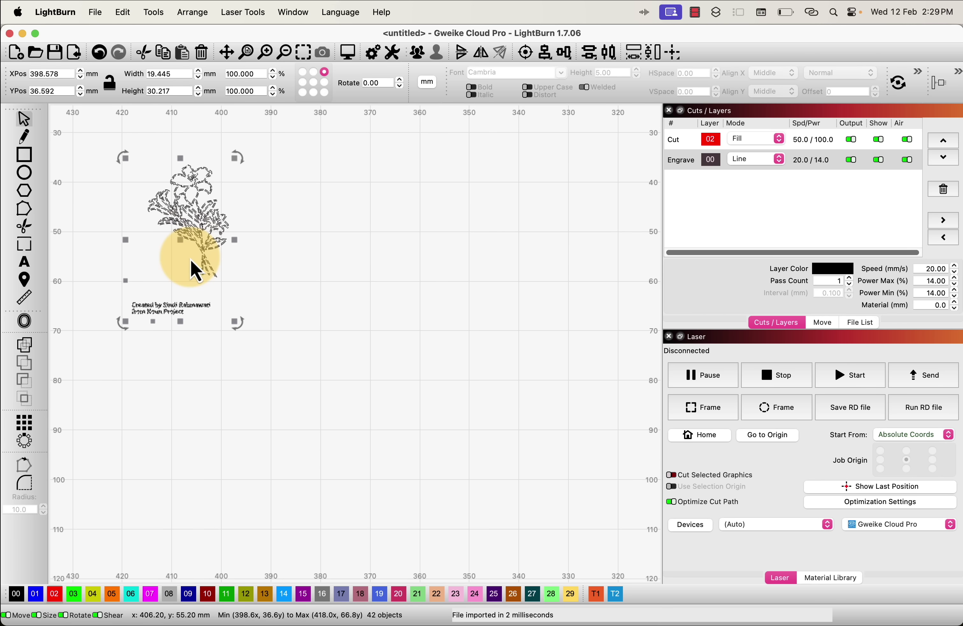
Delete the two-line attribution text below the imported lily bouquet.
{"action": "left_click", "coordinate": [261, 286]}
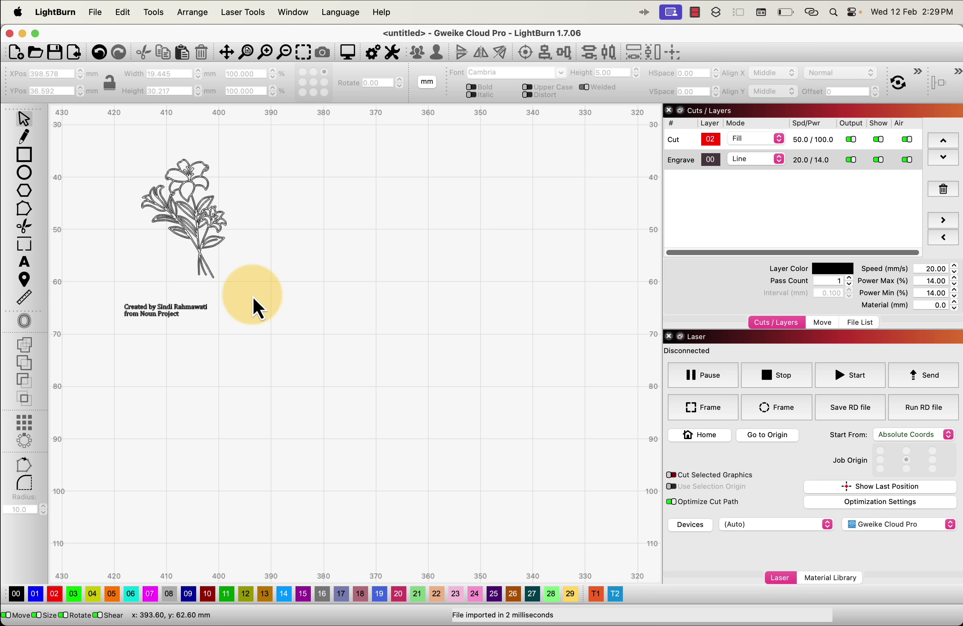
{"action": "left_click_drag", "start_coordinate": [118, 338], "coordinate": [119, 339]}
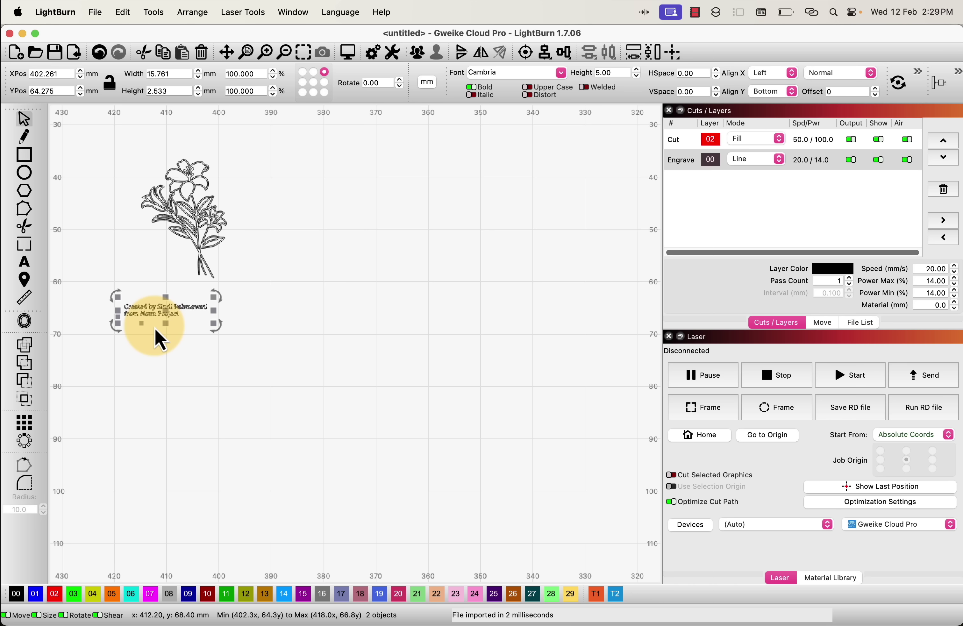
{"action": "key", "text": "Delete"}
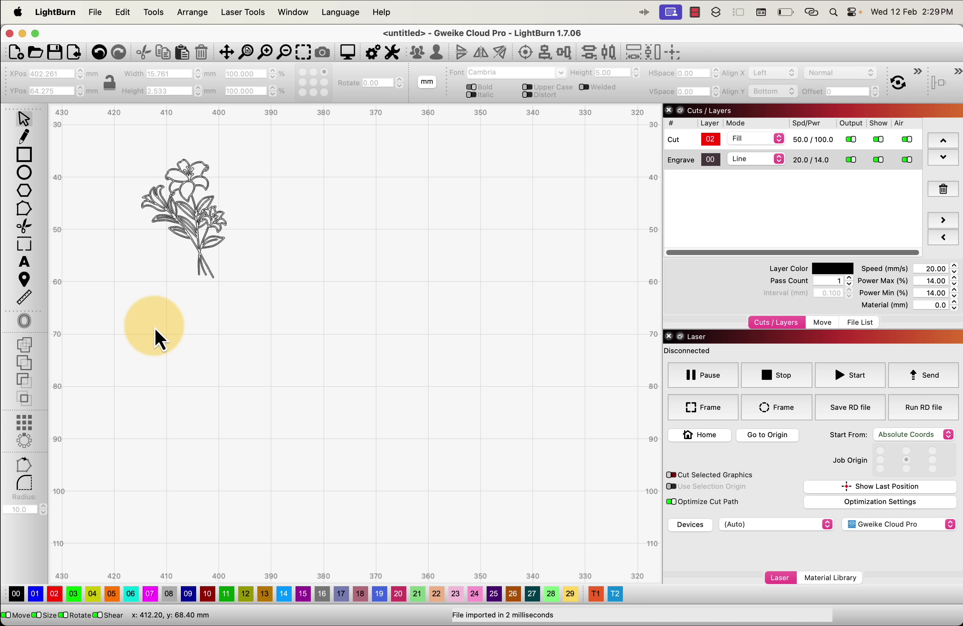
Import noun-flowers-7536732.svg and move it beside the lily bouquet.
{"action": "left_click", "coordinate": [94, 12]}
{"action": "left_click", "coordinate": [147, 97]}
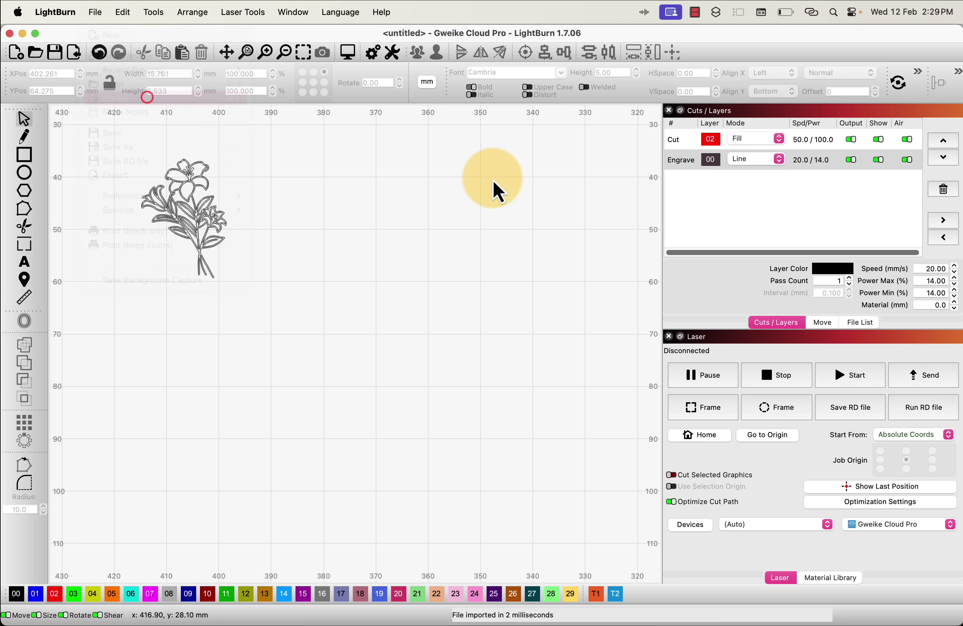
{"action": "double_click", "coordinate": [330, 167]}
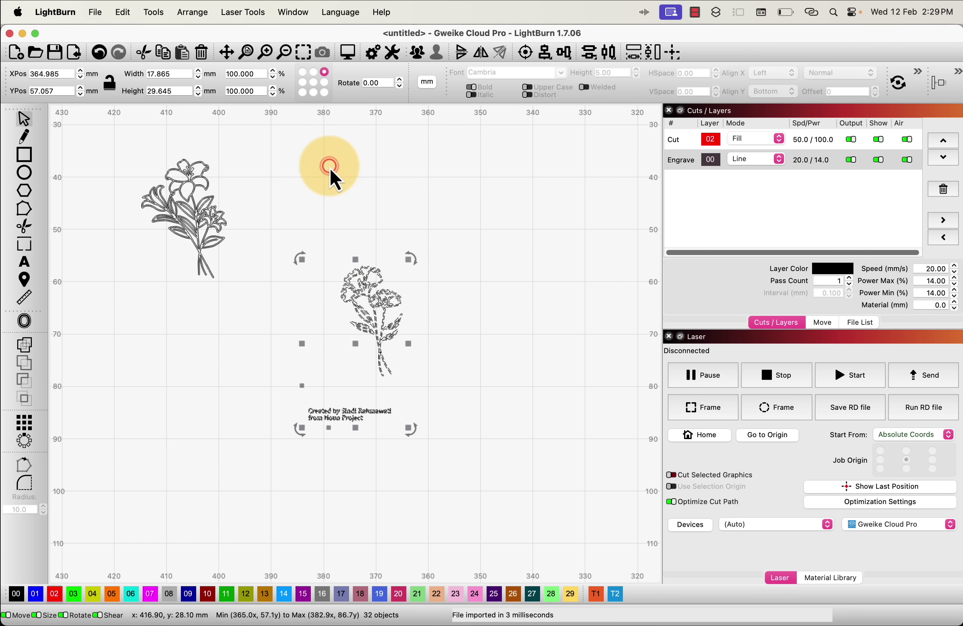
{"action": "left_click_drag", "start_coordinate": [374, 299], "coordinate": [336, 203]}
{"action": "left_click", "coordinate": [397, 300]}
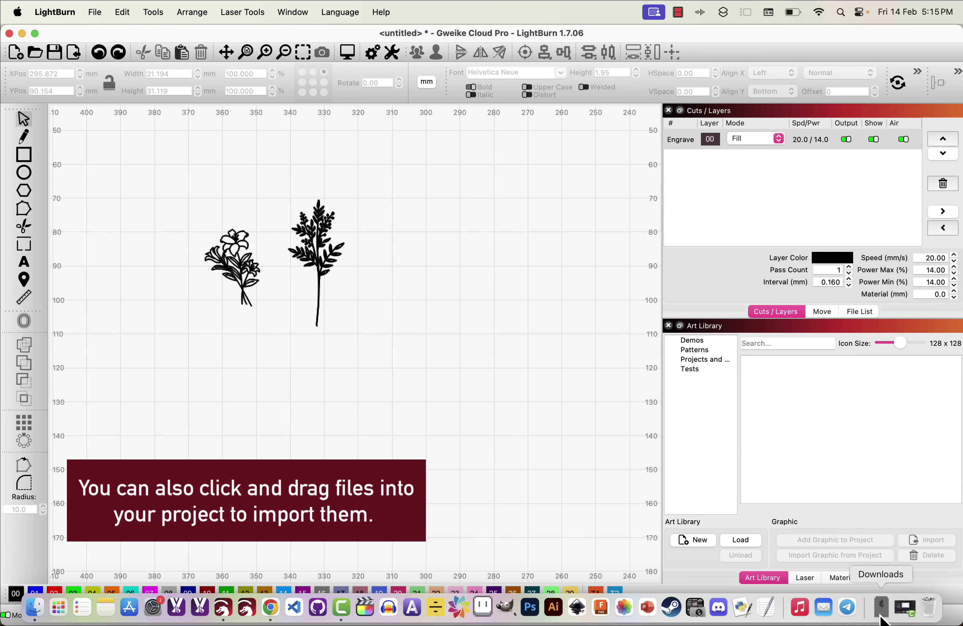
Bring noun-flowers-7536726.svg from the Downloads folder into the project and delete its attribution text.
{"action": "left_click", "coordinate": [881, 610]}
{"action": "left_click_drag", "start_coordinate": [890, 539], "coordinate": [391, 337]}
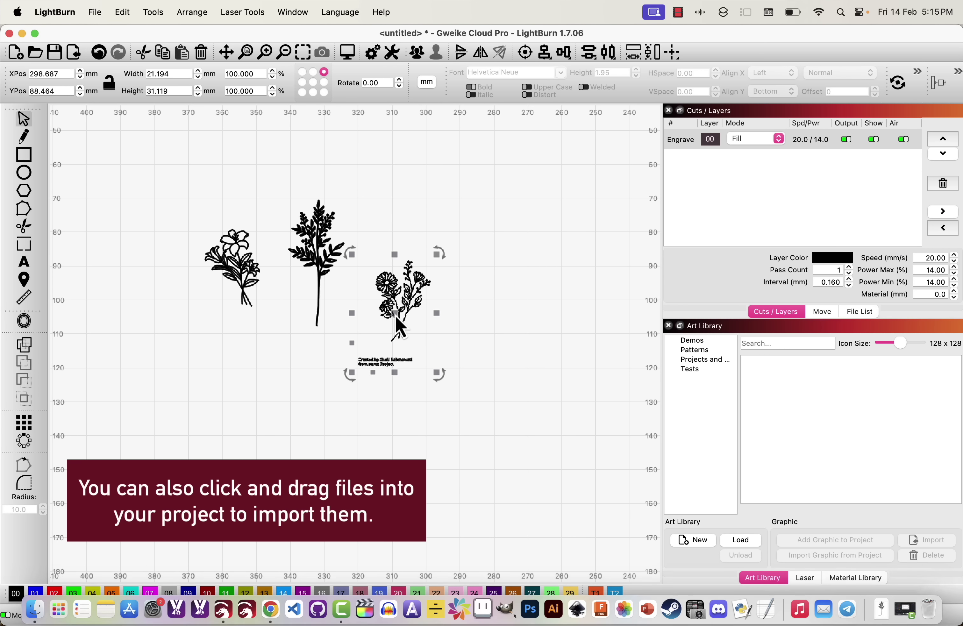
{"action": "left_click", "coordinate": [406, 362]}
{"action": "key", "text": "Delete"}
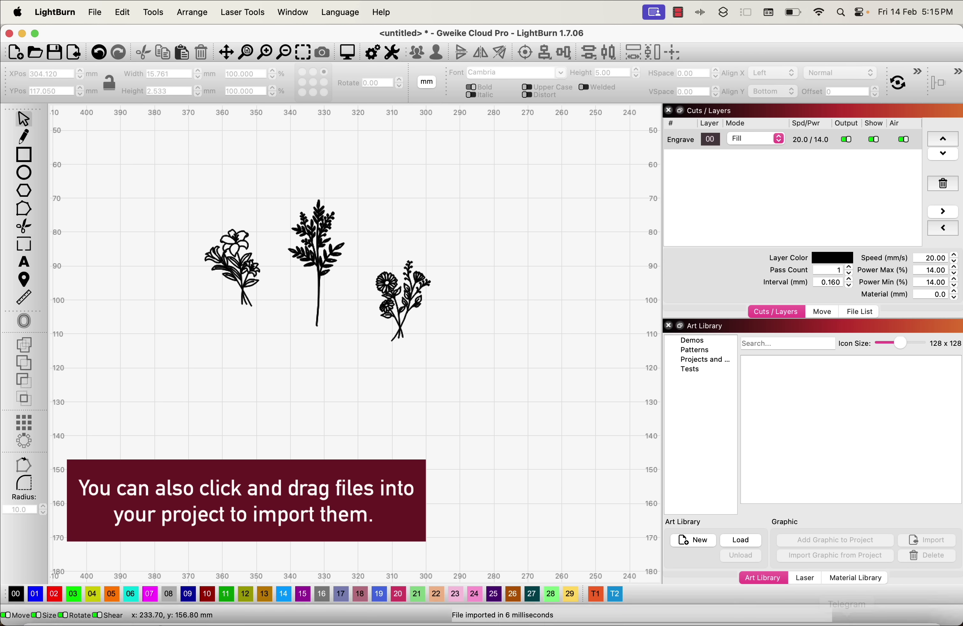
Bring noun-flowers-7536730.svg from the Downloads folder in below the other flowers and delete its attribution text.
{"action": "left_click", "coordinate": [881, 608]}
{"action": "left_click_drag", "start_coordinate": [896, 456], "coordinate": [283, 369]}
{"action": "left_click_drag", "start_coordinate": [197, 400], "coordinate": [321, 415]}
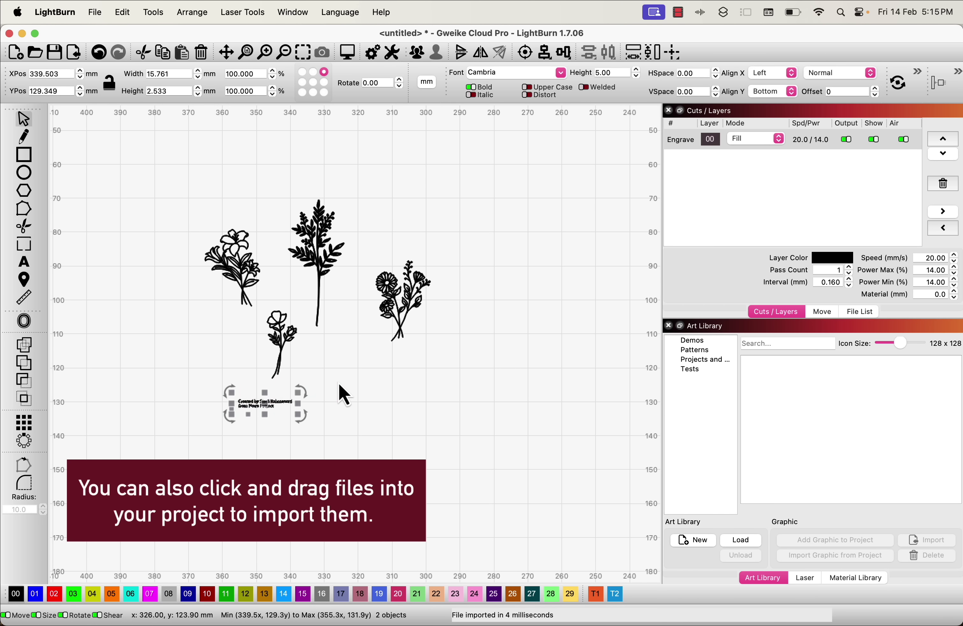
{"action": "key", "text": "Delete"}
Bring noun-flowers-7536734.svg from the Downloads folder in below the other flowers and select its attribution text.
{"action": "left_click", "coordinate": [881, 607]}
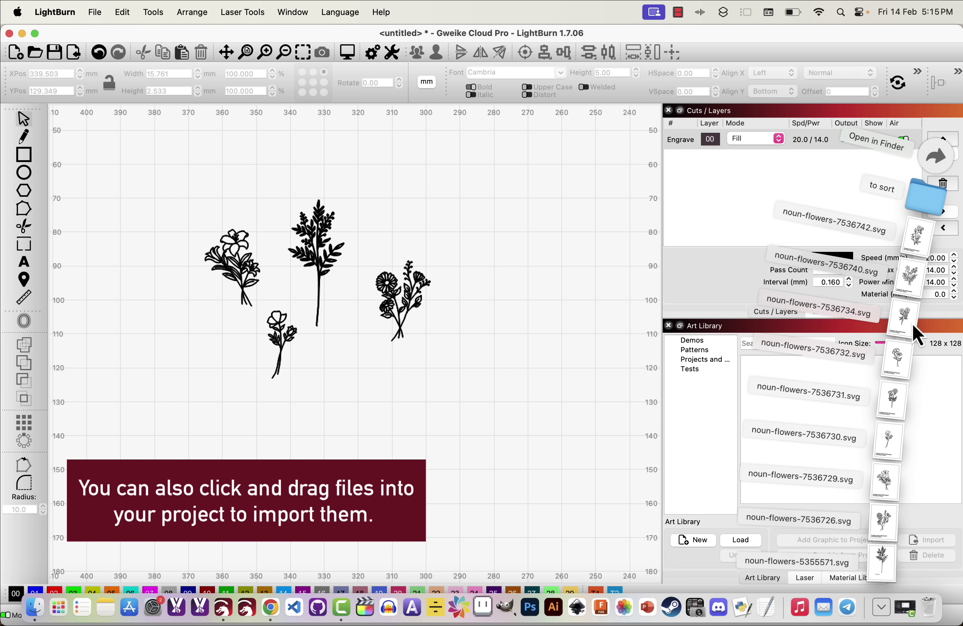
{"action": "left_click_drag", "start_coordinate": [914, 328], "coordinate": [354, 381]}
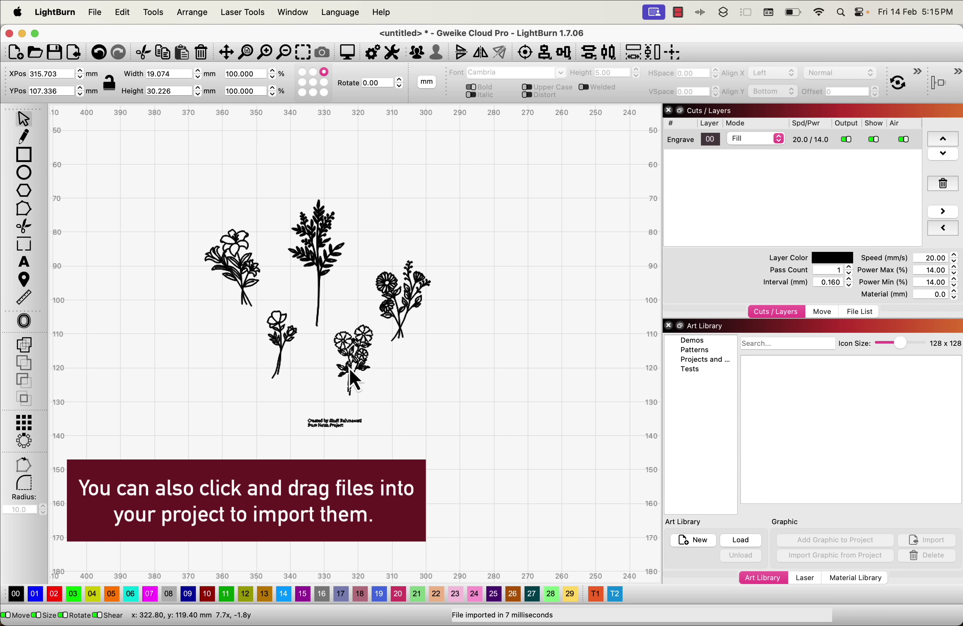
{"action": "left_click_drag", "start_coordinate": [329, 436], "coordinate": [384, 412]}
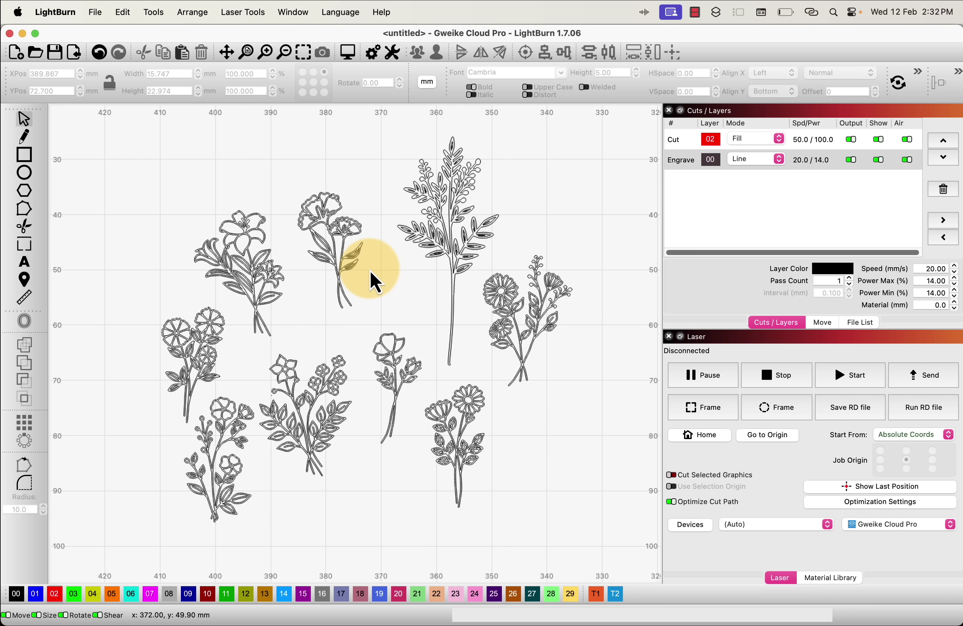
Try moving separate pieces of the carnation drawing away from each other, and undo the moves.
{"action": "left_click", "coordinate": [322, 221]}
{"action": "left_click", "coordinate": [339, 251]}
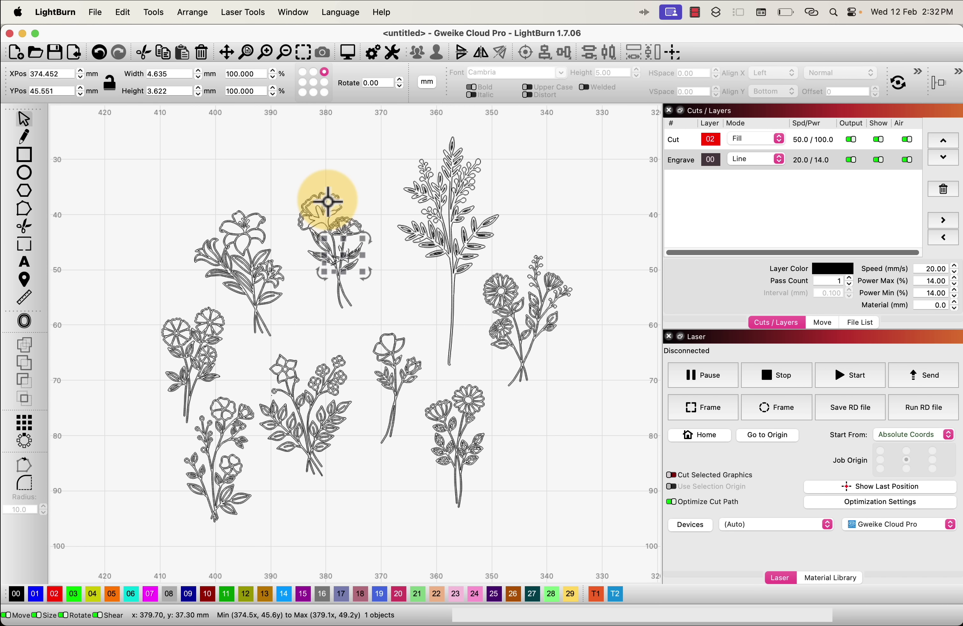
{"action": "left_click", "coordinate": [356, 222]}
{"action": "left_click_drag", "start_coordinate": [330, 196], "coordinate": [361, 185]}
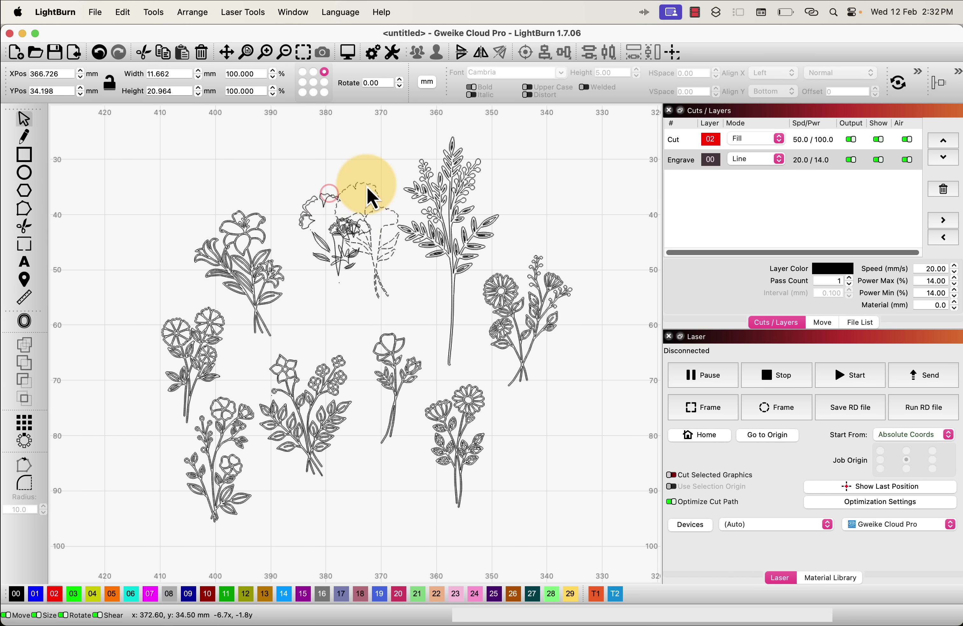
{"action": "key", "text": "super+z"}
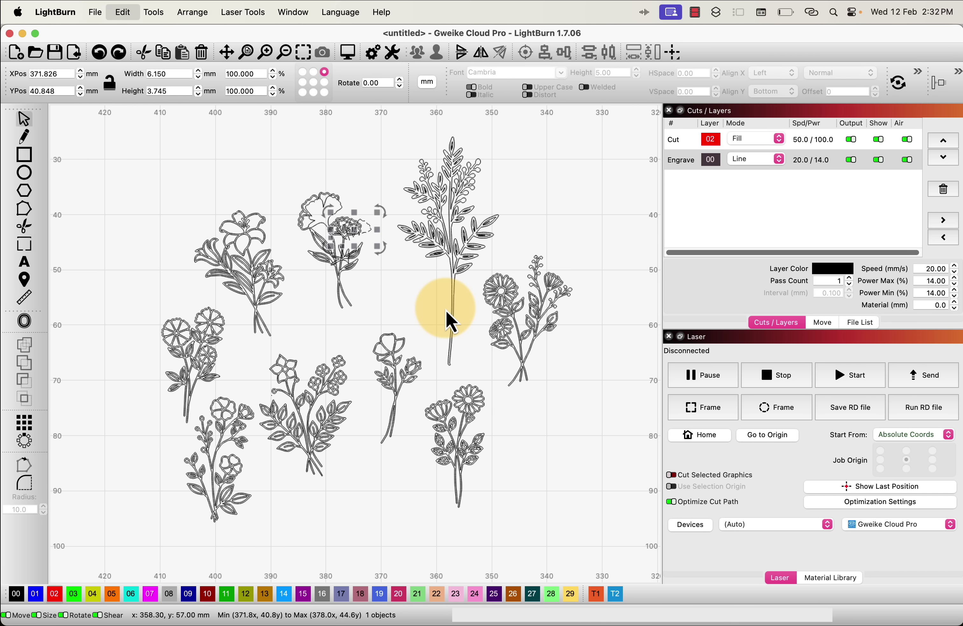
{"action": "key", "text": "super+z"}
{"action": "key", "text": "super+z"}
{"action": "key", "text": "super+z"}
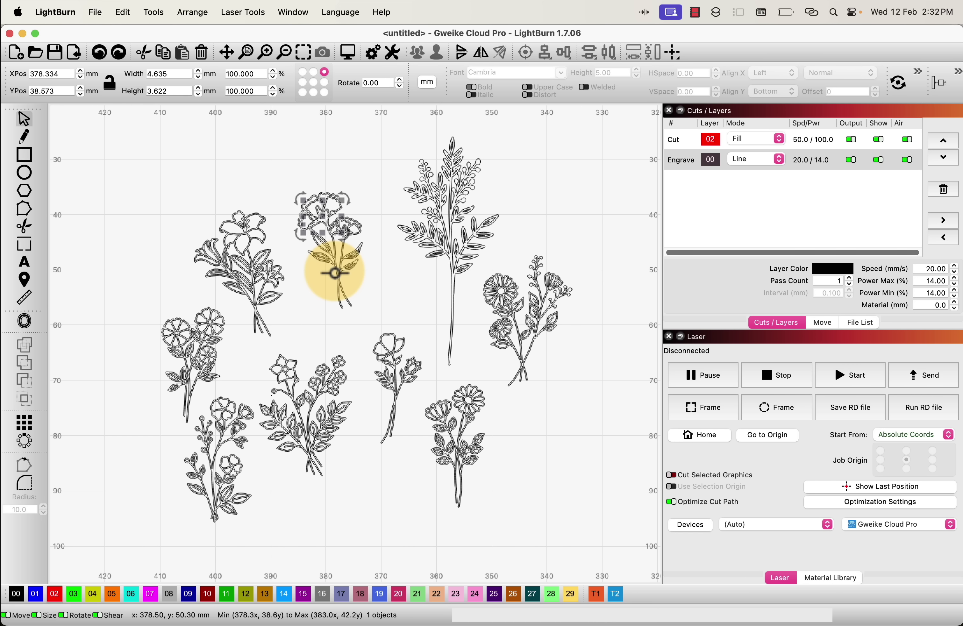
{"action": "left_click", "coordinate": [198, 183]}
{"action": "left_click_drag", "start_coordinate": [186, 175], "coordinate": [283, 298]}
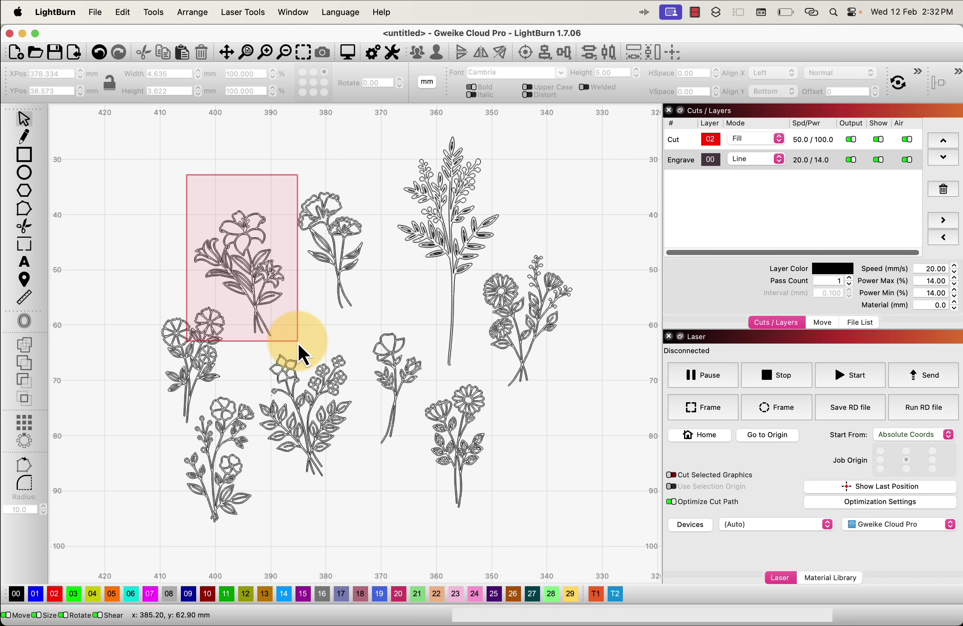
{"action": "left_click_drag", "start_coordinate": [299, 347], "coordinate": [300, 348]}
{"action": "left_click", "coordinate": [197, 200]}
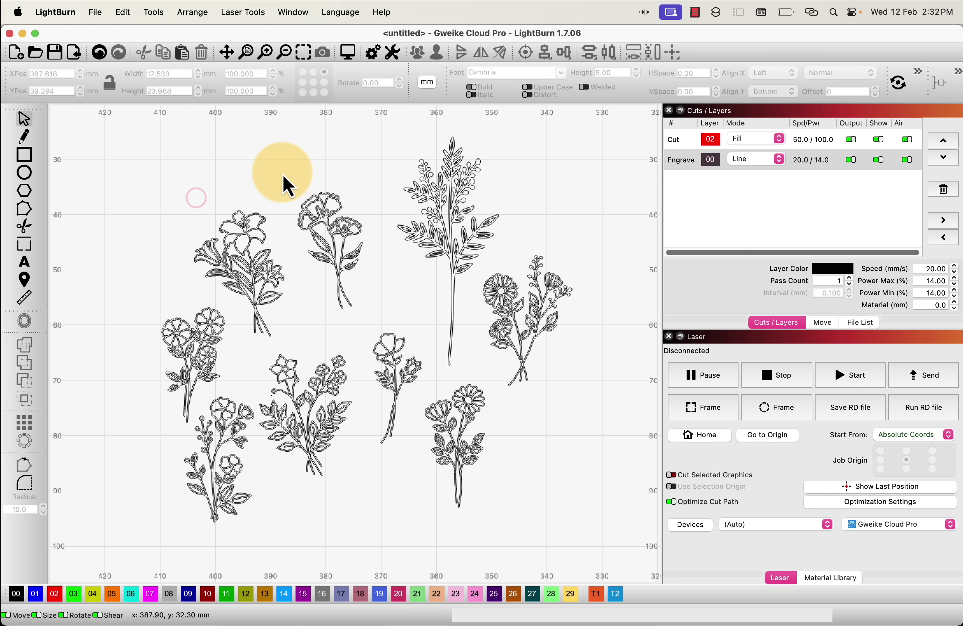
{"action": "left_click_drag", "start_coordinate": [283, 172], "coordinate": [386, 345]}
{"action": "left_click", "coordinate": [240, 161]}
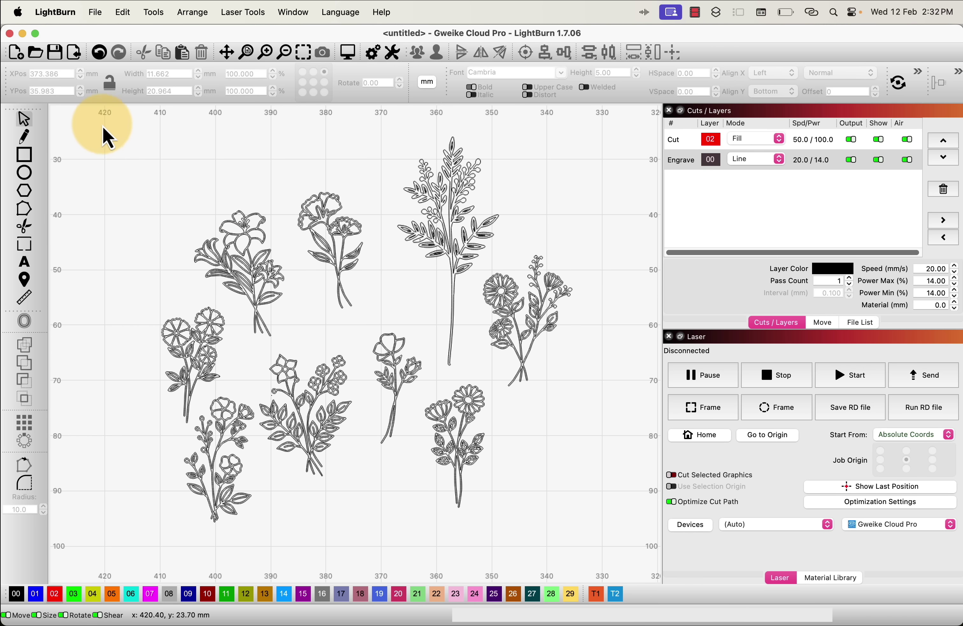
Select all the flower drawings and Auto-Group them so each drawing's pieces form one object.
{"action": "left_click_drag", "start_coordinate": [100, 122], "coordinate": [620, 550]}
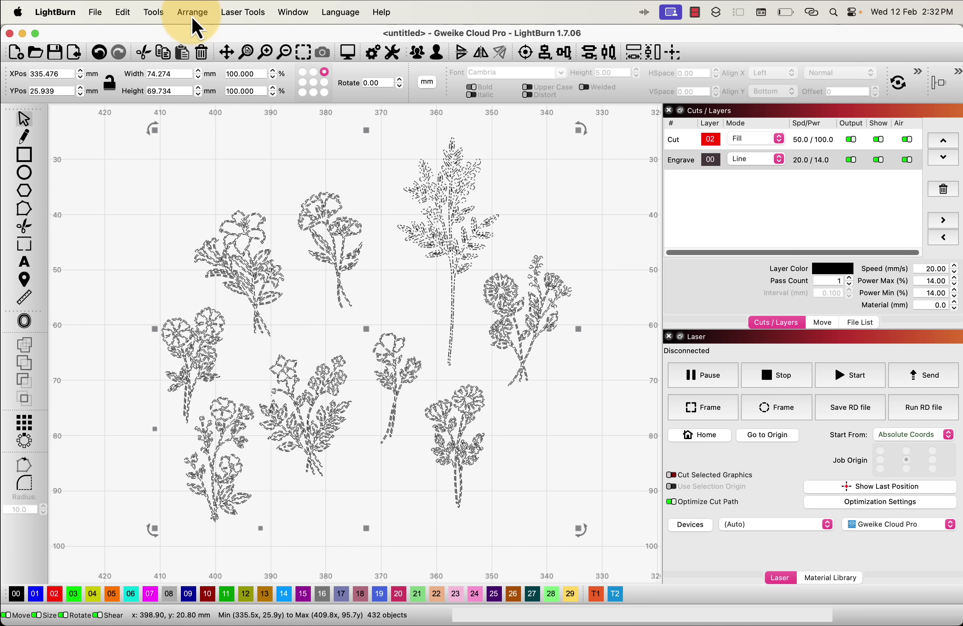
{"action": "left_click_drag", "start_coordinate": [116, 122], "coordinate": [620, 542]}
{"action": "left_click", "coordinate": [434, 344]}
{"action": "left_click", "coordinate": [176, 180]}
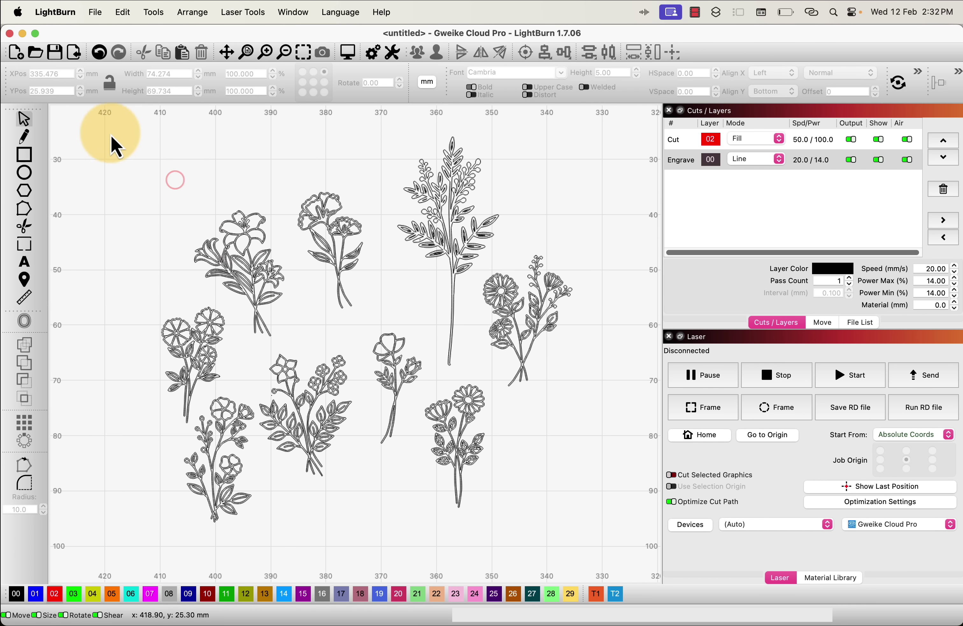
{"action": "left_click_drag", "start_coordinate": [165, 178], "coordinate": [610, 556]}
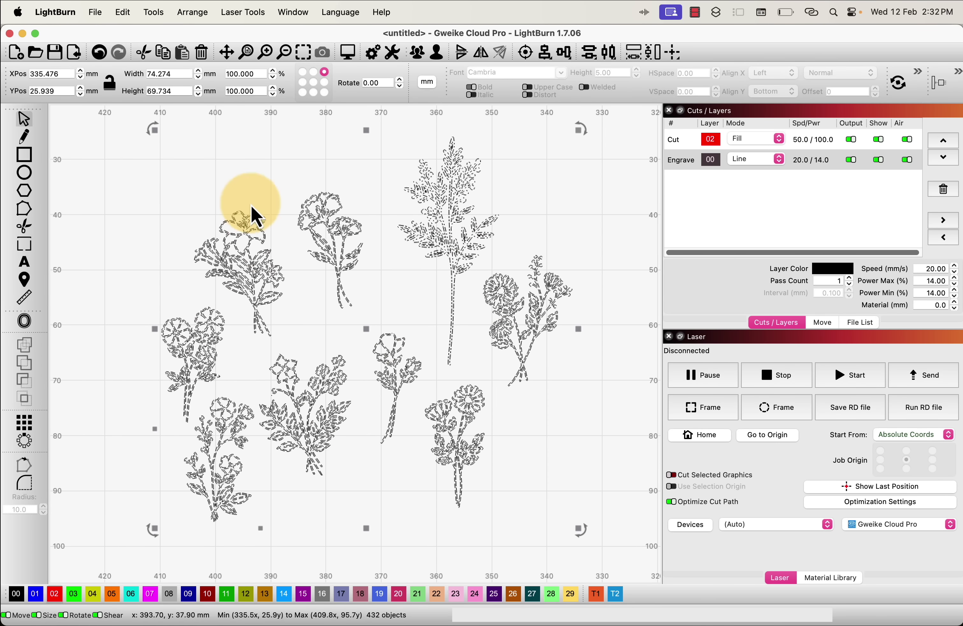
{"action": "left_click", "coordinate": [192, 12]}
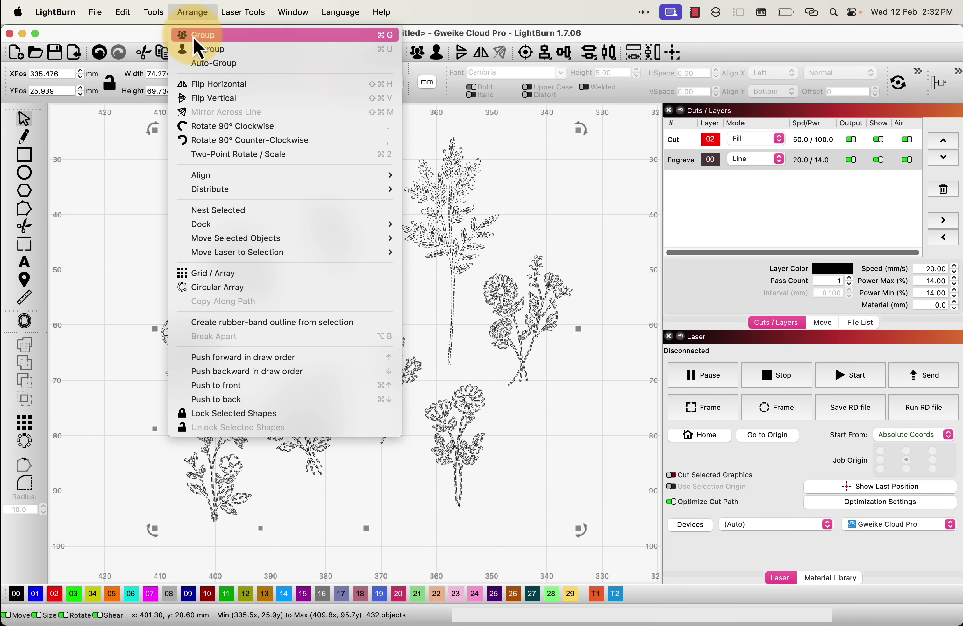
{"action": "left_click", "coordinate": [203, 64]}
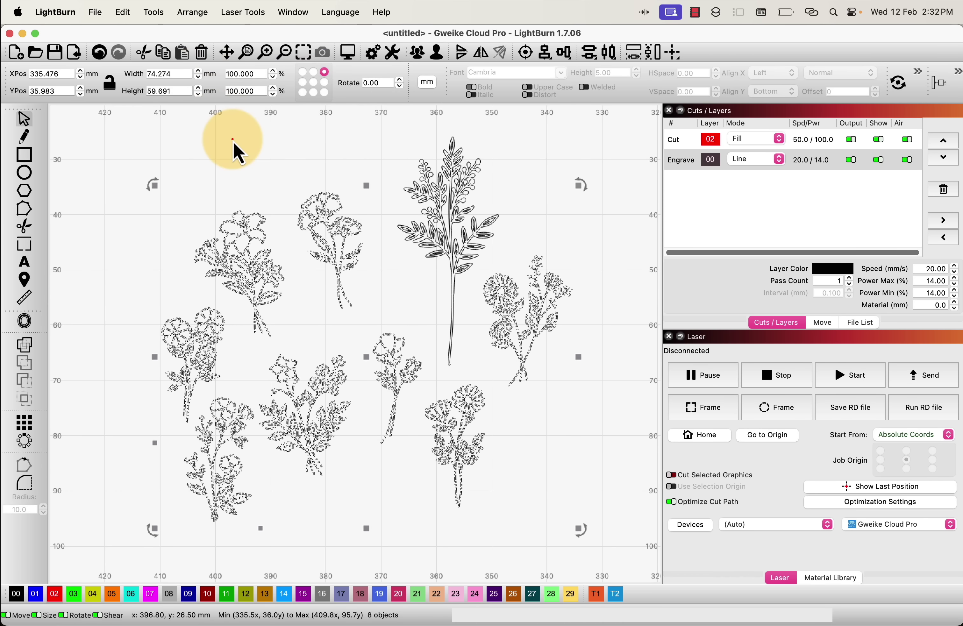
{"action": "left_click", "coordinate": [233, 139]}
Select the carnation and the lily bouquet one at a time and inspect their grouping up close.
{"action": "left_click", "coordinate": [337, 197]}
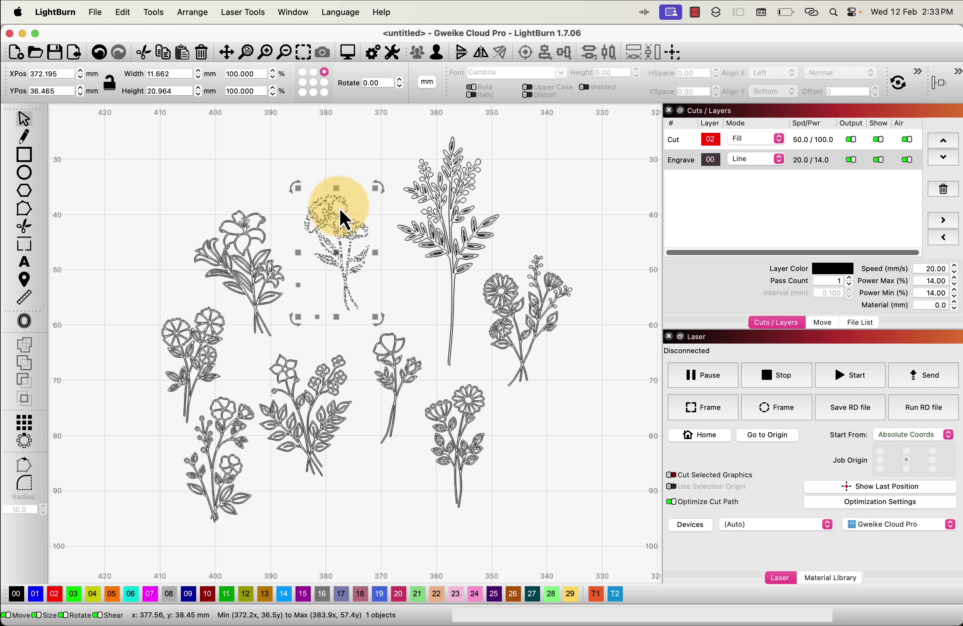
{"action": "scroll", "coordinate": [338, 209], "scroll_direction": "up", "scroll_amount": 1}
{"action": "scroll", "coordinate": [342, 216], "scroll_direction": "up", "scroll_amount": 10}
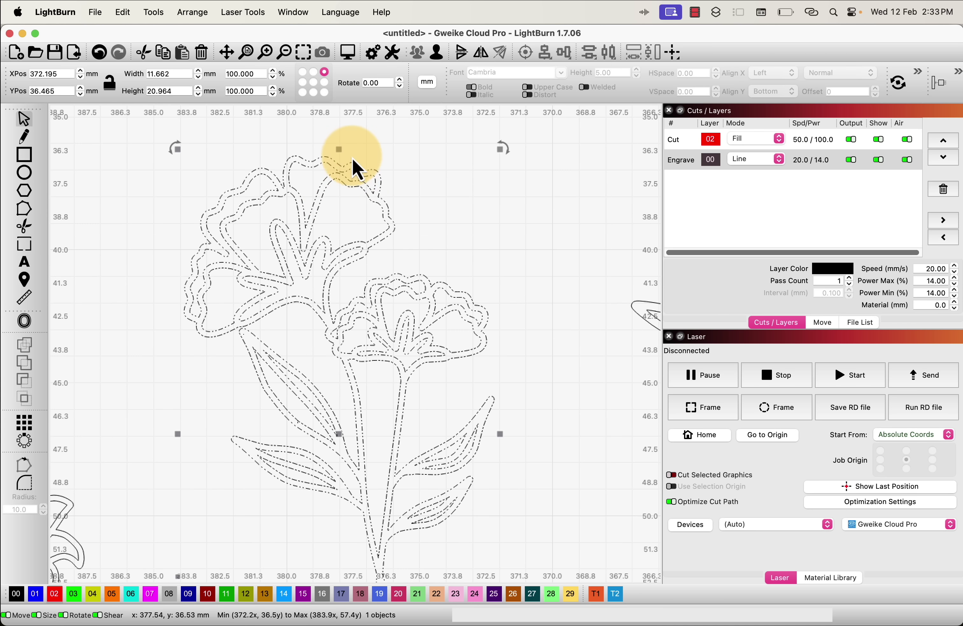
{"action": "left_click", "coordinate": [389, 149]}
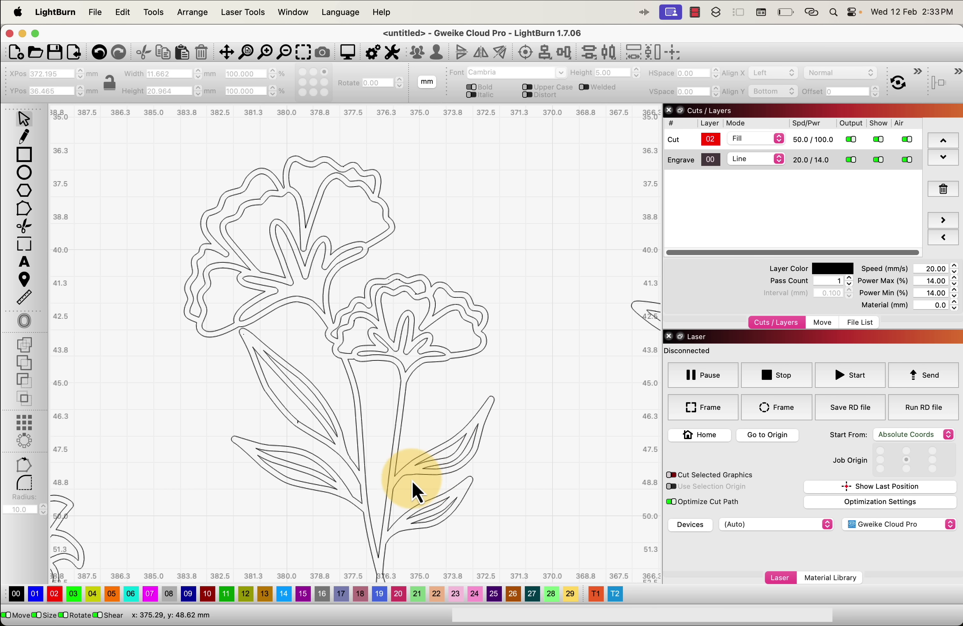
{"action": "scroll", "coordinate": [430, 262], "scroll_direction": "down", "scroll_amount": 6}
{"action": "left_click", "coordinate": [258, 318]}
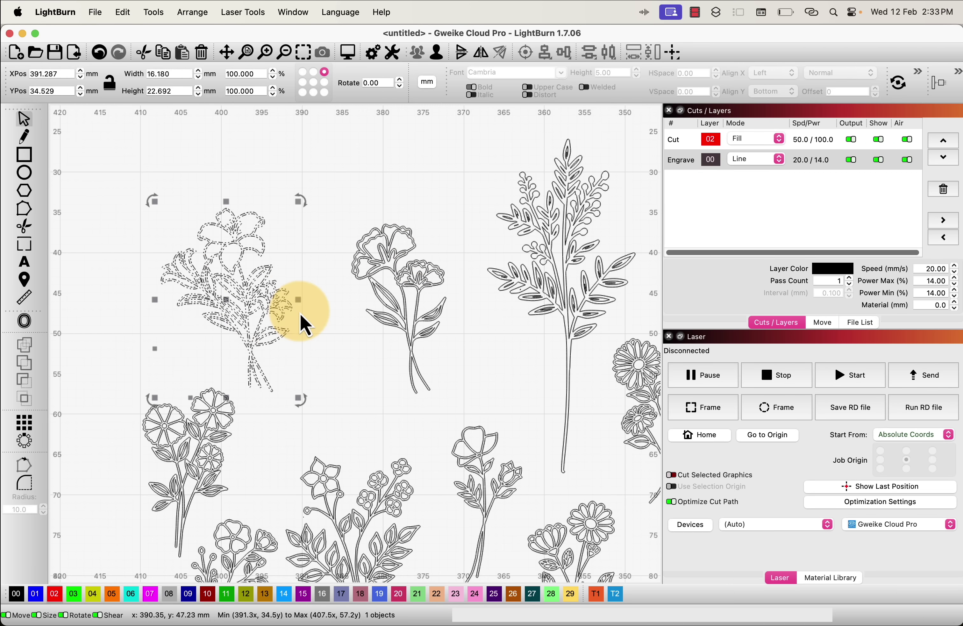
{"action": "scroll", "coordinate": [305, 325], "scroll_direction": "down", "scroll_amount": 1}
Reposition the double-bloom flower beneath the lily, the berry-sprig flower, the leafy bouquet and the small rose to adjust their spacing.
{"action": "left_click", "coordinate": [195, 431]}
{"action": "left_click", "coordinate": [349, 508]}
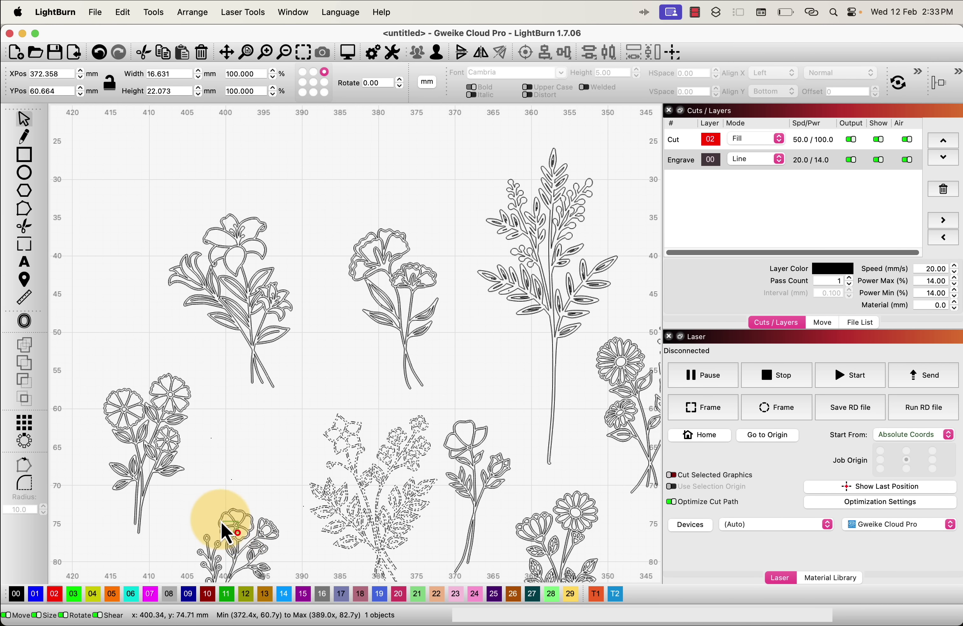
{"action": "left_click_drag", "start_coordinate": [223, 527], "coordinate": [236, 483]}
{"action": "left_click_drag", "start_coordinate": [409, 454], "coordinate": [402, 478]}
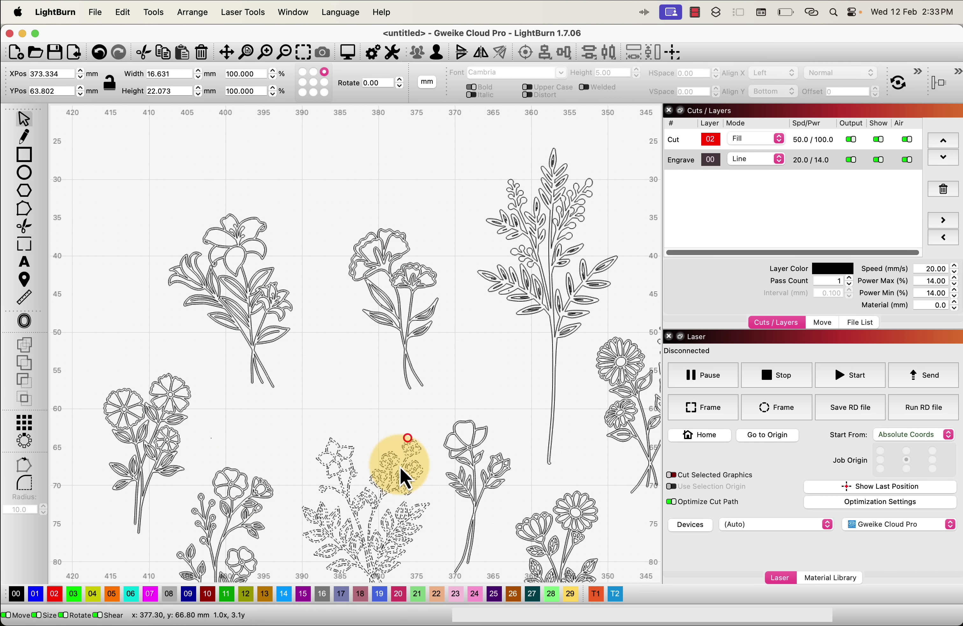
{"action": "left_click", "coordinate": [488, 439]}
Reposition the tall fern, the daisy wildflower bouquet and the two-daisy stem so they sit close to the other flowers.
{"action": "scroll", "coordinate": [421, 396], "scroll_direction": "down", "scroll_amount": 5}
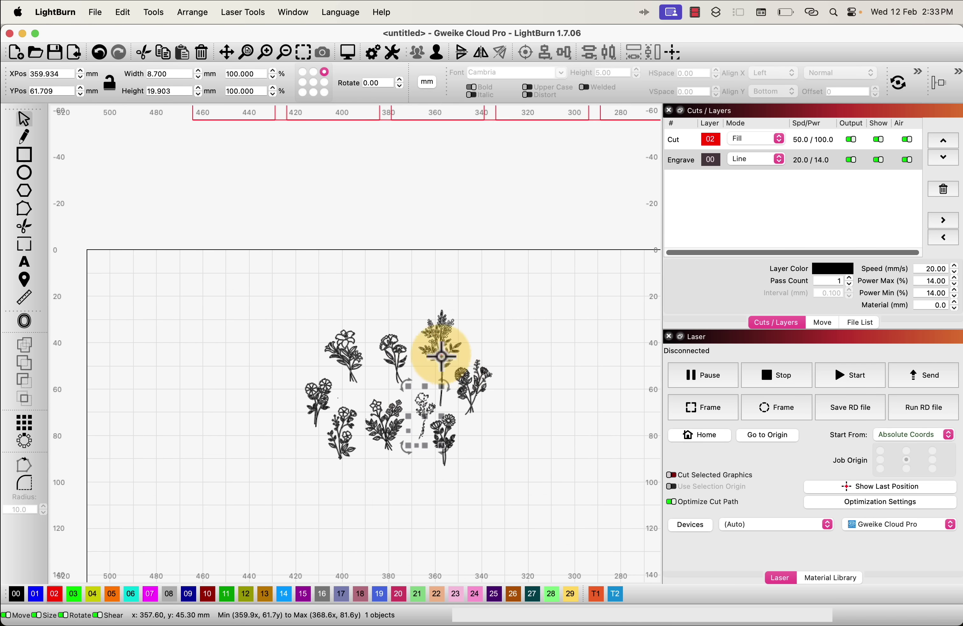
{"action": "left_click_drag", "start_coordinate": [442, 357], "coordinate": [458, 342]}
{"action": "left_click_drag", "start_coordinate": [480, 392], "coordinate": [505, 386]}
{"action": "left_click_drag", "start_coordinate": [443, 437], "coordinate": [445, 382]}
{"action": "left_click", "coordinate": [436, 392]}
{"action": "scroll", "coordinate": [361, 243], "scroll_direction": "up", "scroll_amount": 5}
{"action": "left_click_drag", "start_coordinate": [428, 193], "coordinate": [389, 238]}
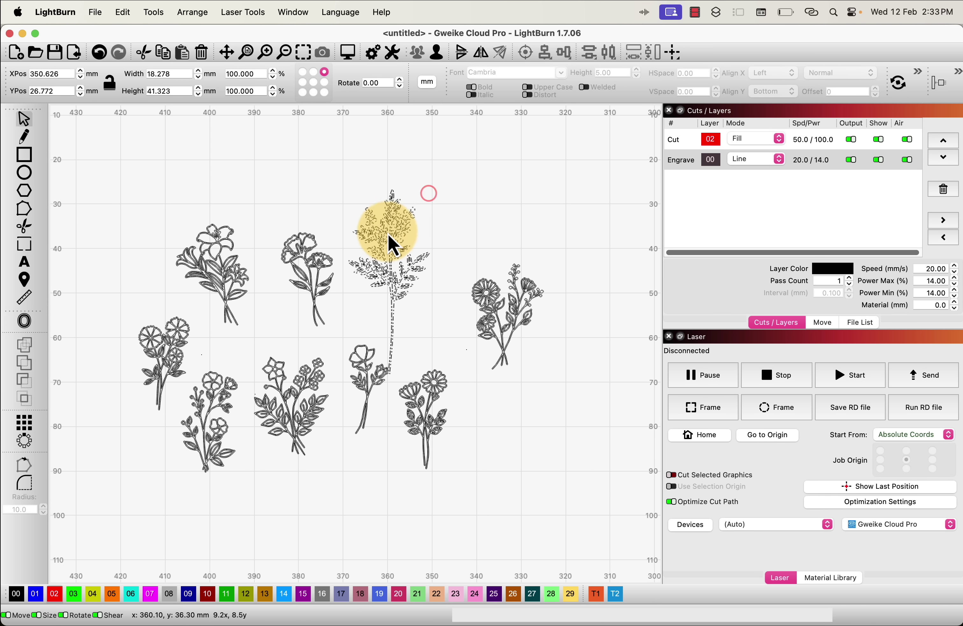
{"action": "left_click_drag", "start_coordinate": [520, 288], "coordinate": [466, 322]}
{"action": "left_click", "coordinate": [444, 198]}
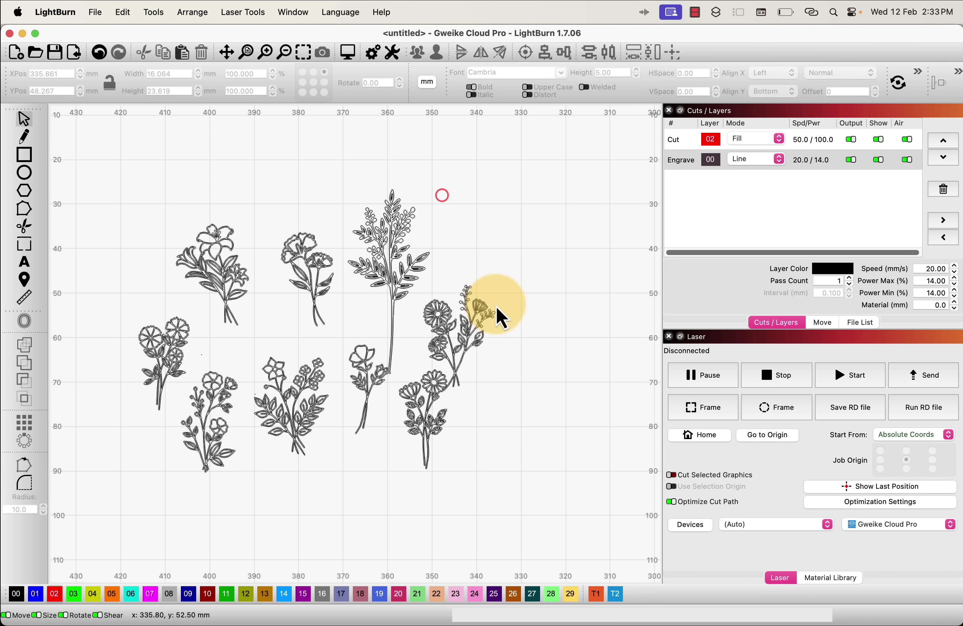
{"action": "scroll", "coordinate": [496, 307], "scroll_direction": "down", "scroll_amount": 5}
{"action": "left_click_drag", "start_coordinate": [428, 282], "coordinate": [356, 212]}
{"action": "key", "text": "ctrl+r"}
{"action": "left_click", "coordinate": [340, 371]}
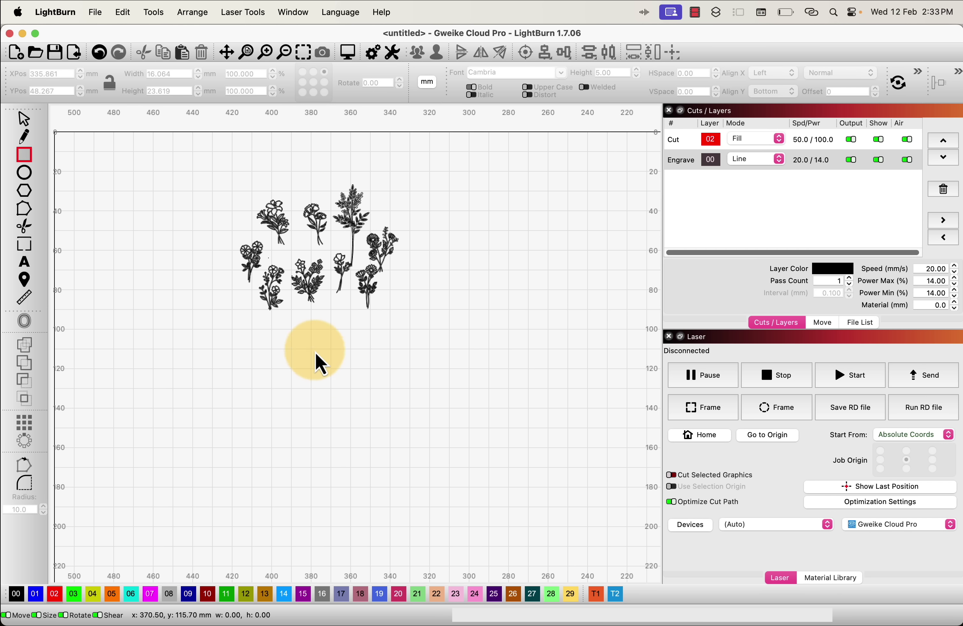
{"action": "left_click", "coordinate": [25, 119]}
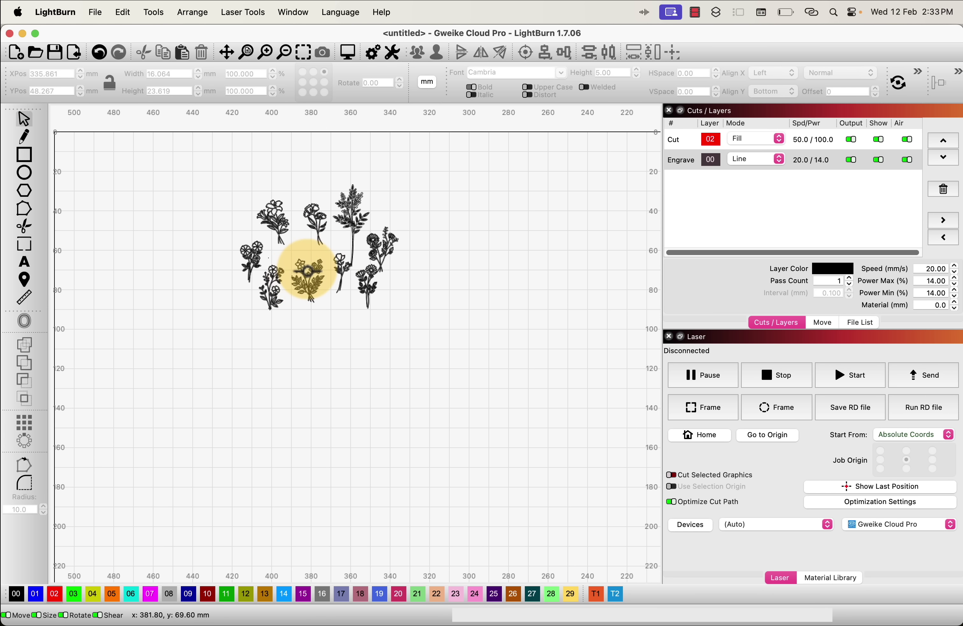
Move the leafy bouquet, the berry-sprig flower and the carnation into a separate cluster in the empty area below the other flowers.
{"action": "left_click_drag", "start_coordinate": [308, 280], "coordinate": [327, 360]}
{"action": "left_click_drag", "start_coordinate": [277, 295], "coordinate": [308, 407]}
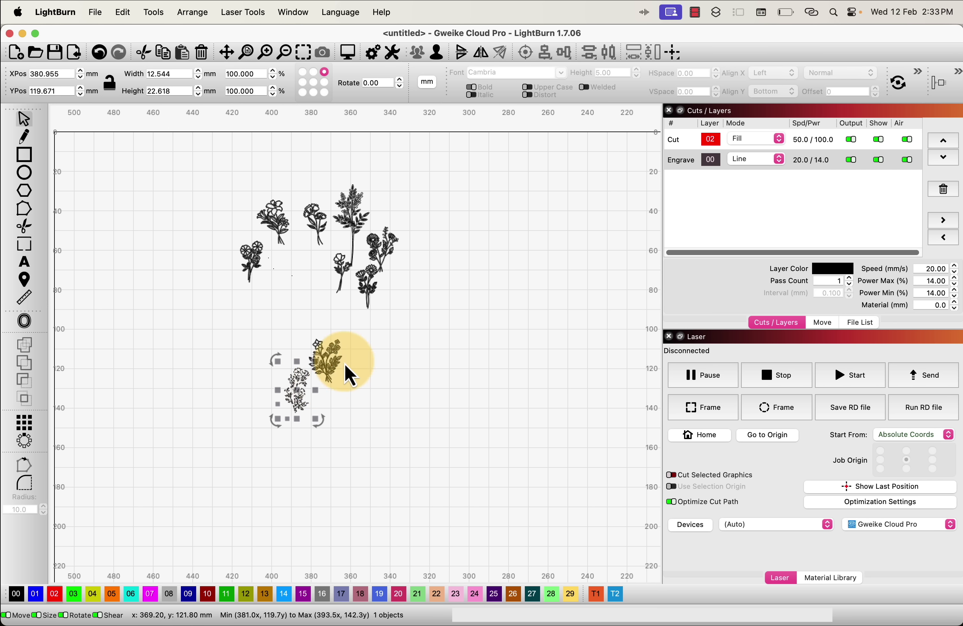
{"action": "scroll", "coordinate": [323, 355], "scroll_direction": "up", "scroll_amount": 2}
{"action": "left_click_drag", "start_coordinate": [319, 192], "coordinate": [349, 416]}
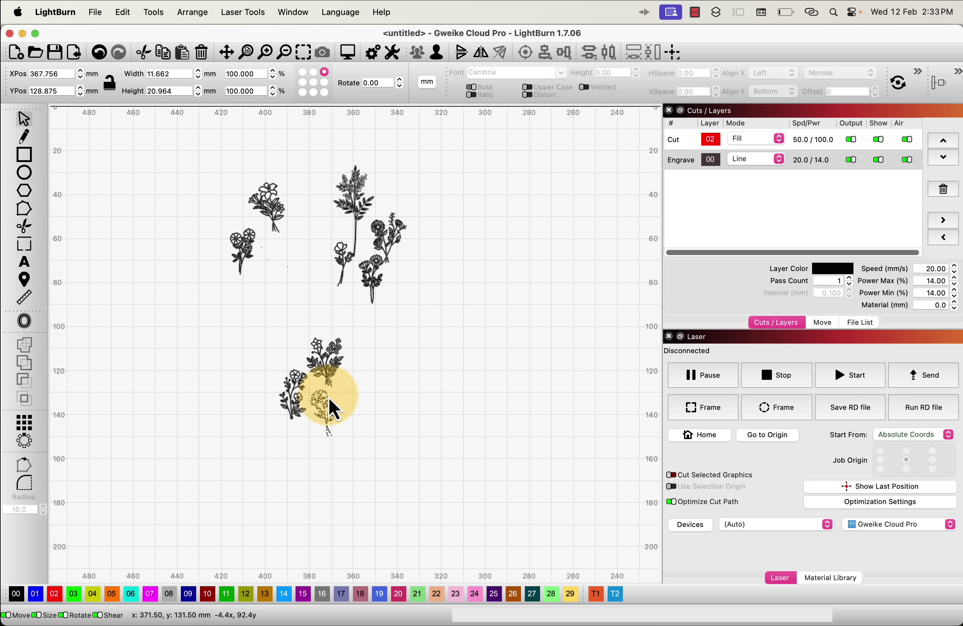
Try the two-daisy stem in the cluster, return it to the upper flowers, and place the daisy wildflower bouquet atop the cluster instead.
{"action": "left_click_drag", "start_coordinate": [374, 272], "coordinate": [295, 322]}
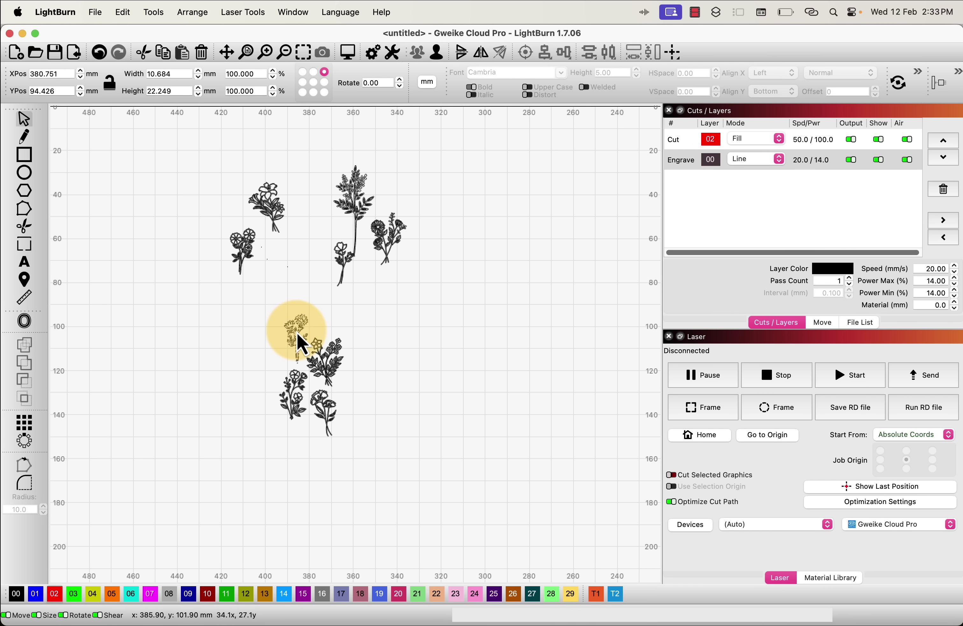
{"action": "left_click_drag", "start_coordinate": [296, 336], "coordinate": [311, 244]}
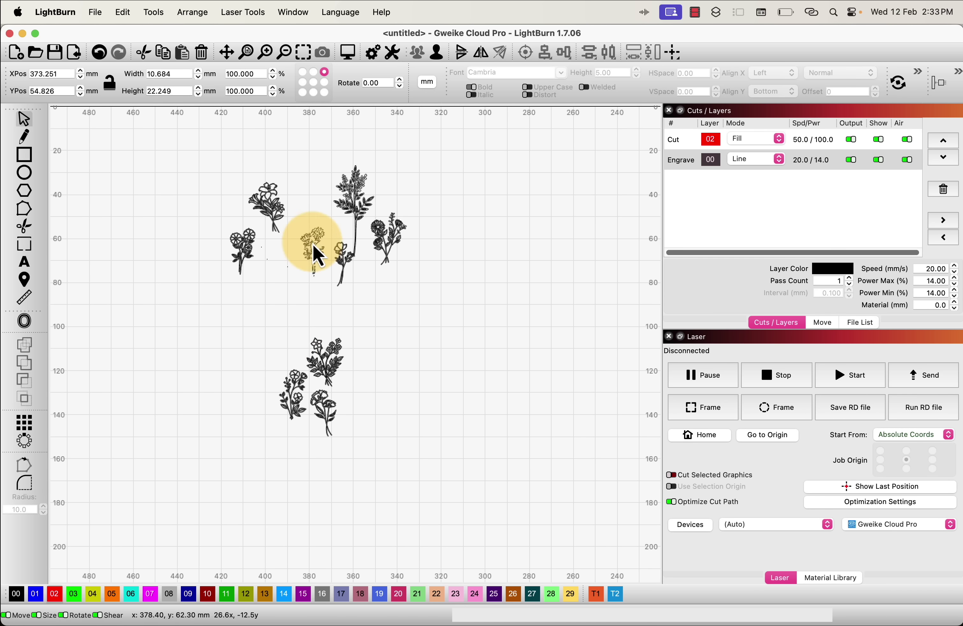
{"action": "left_click_drag", "start_coordinate": [384, 222], "coordinate": [312, 338]}
{"action": "scroll", "coordinate": [366, 316], "scroll_direction": "down", "scroll_amount": 3}
{"action": "scroll", "coordinate": [311, 308], "scroll_direction": "up", "scroll_amount": 5}
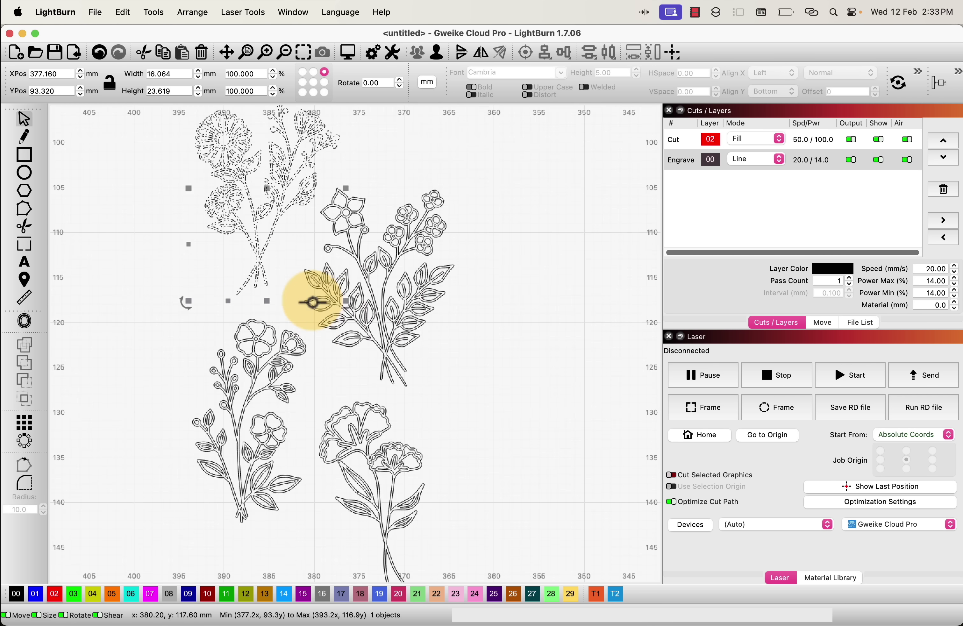
Select the four clustered flowers and begin a grid array with three columns and three rows.
{"action": "left_click", "coordinate": [230, 398]}
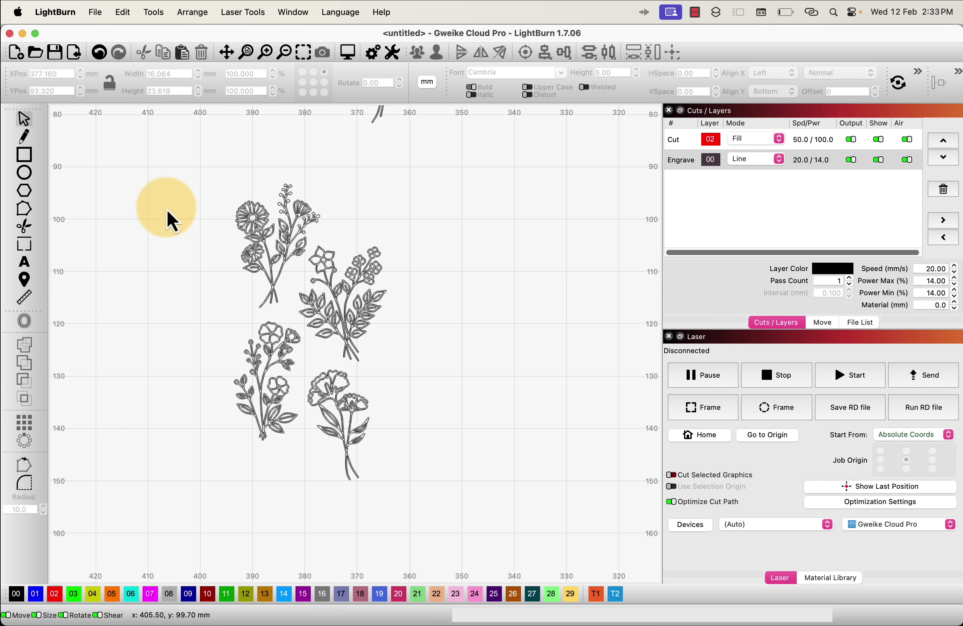
{"action": "left_click_drag", "start_coordinate": [158, 155], "coordinate": [439, 504]}
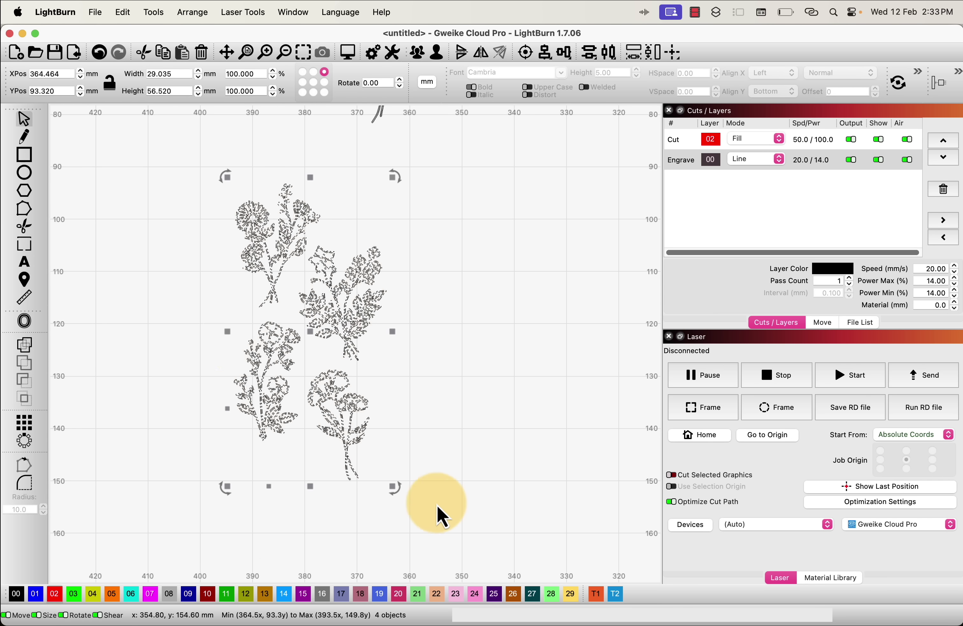
{"action": "scroll", "coordinate": [108, 266], "scroll_direction": "down", "scroll_amount": 1}
{"action": "scroll", "coordinate": [108, 266], "scroll_direction": "down", "scroll_amount": 3}
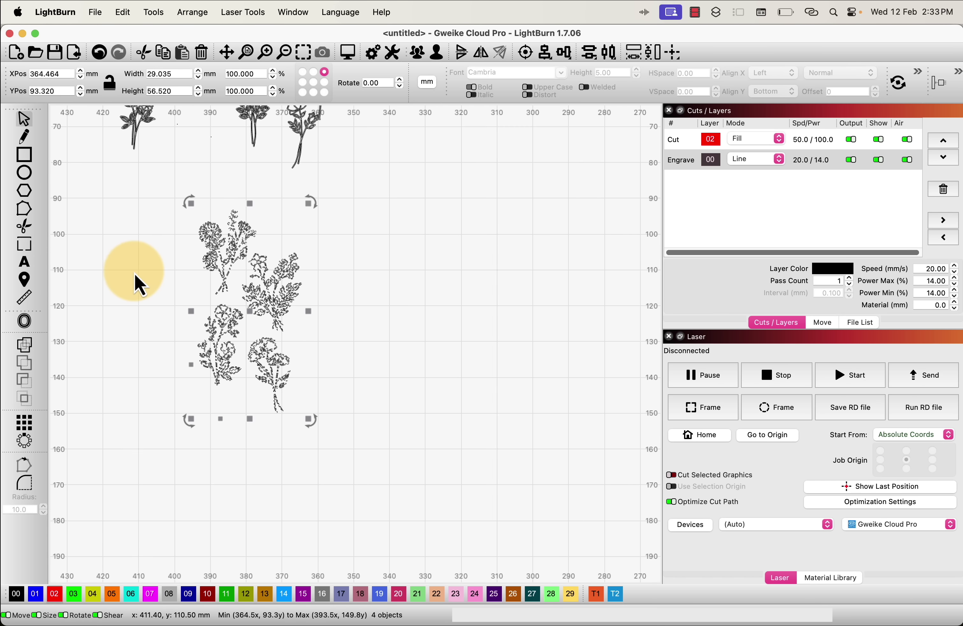
{"action": "left_click_drag", "start_coordinate": [134, 274], "coordinate": [169, 253]}
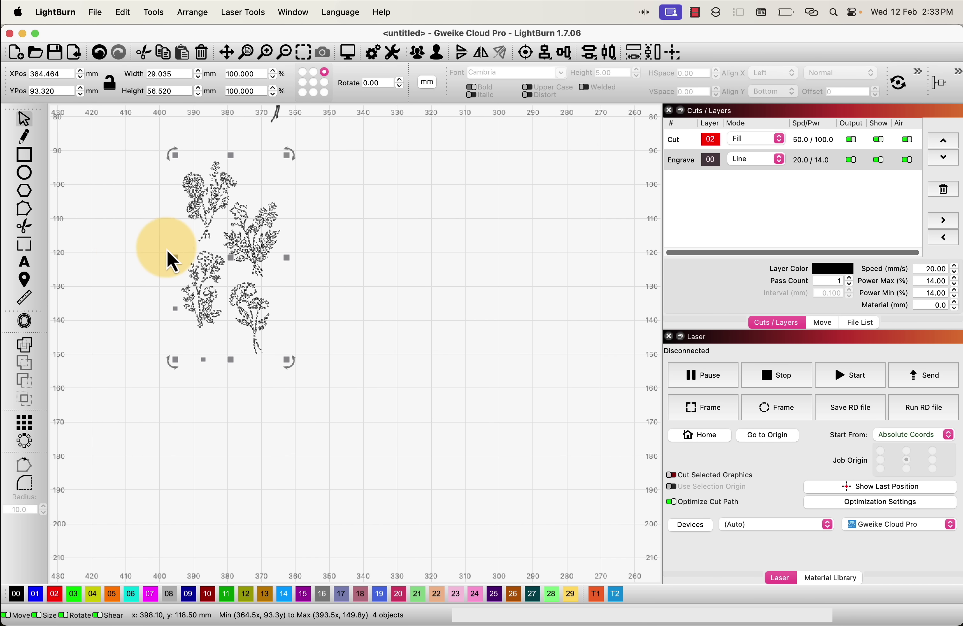
{"action": "left_click", "coordinate": [25, 424]}
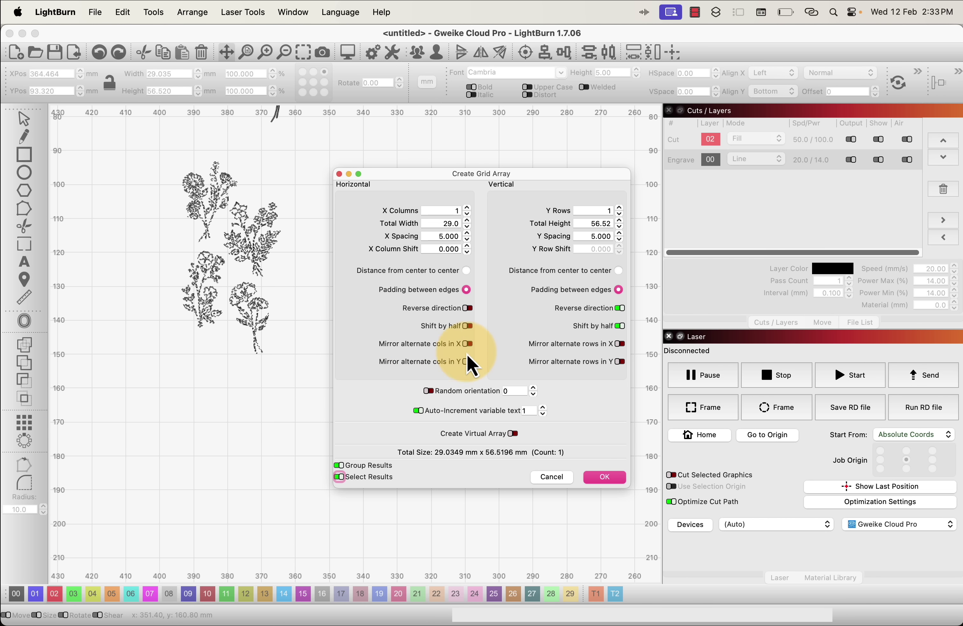
{"action": "left_click", "coordinate": [469, 208]}
{"action": "left_click", "coordinate": [468, 208]}
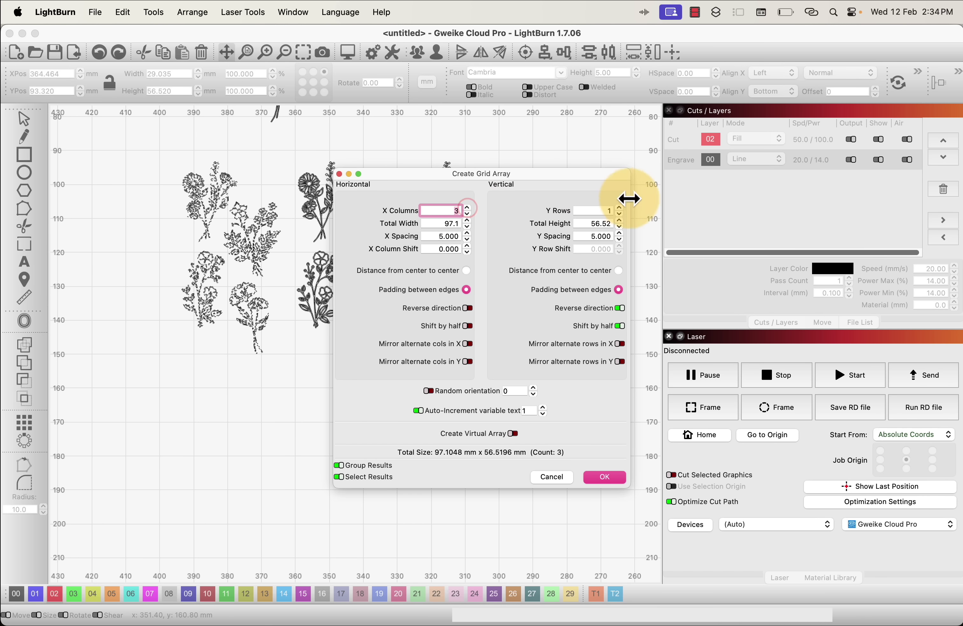
{"action": "left_click", "coordinate": [618, 207]}
{"action": "left_click", "coordinate": [618, 208]}
{"action": "left_click_drag", "start_coordinate": [597, 179], "coordinate": [803, 113]}
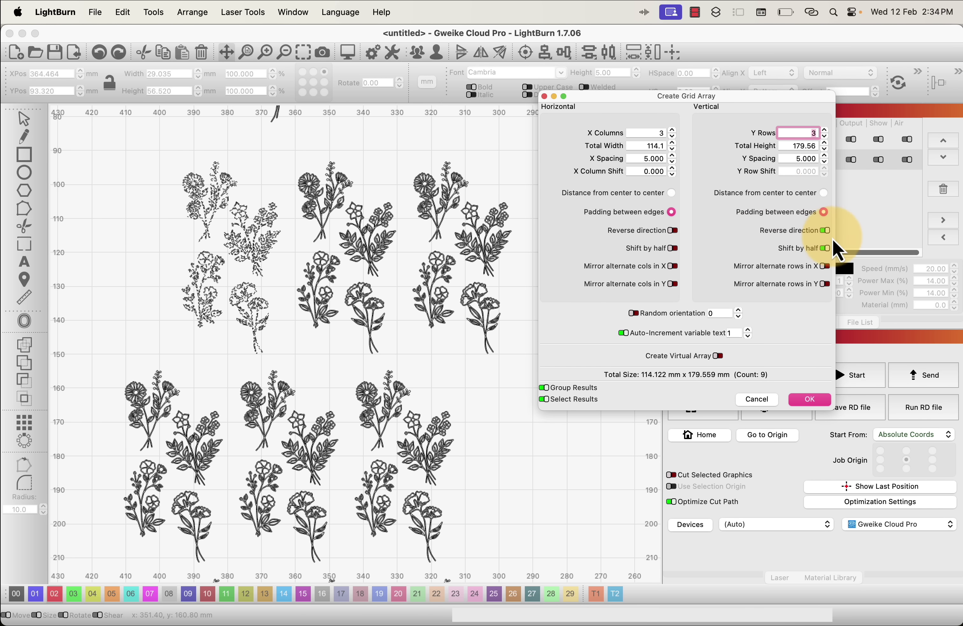
Disable the half shift for the array's rows and set the Y spacing to -6.
{"action": "left_click", "coordinate": [825, 248]}
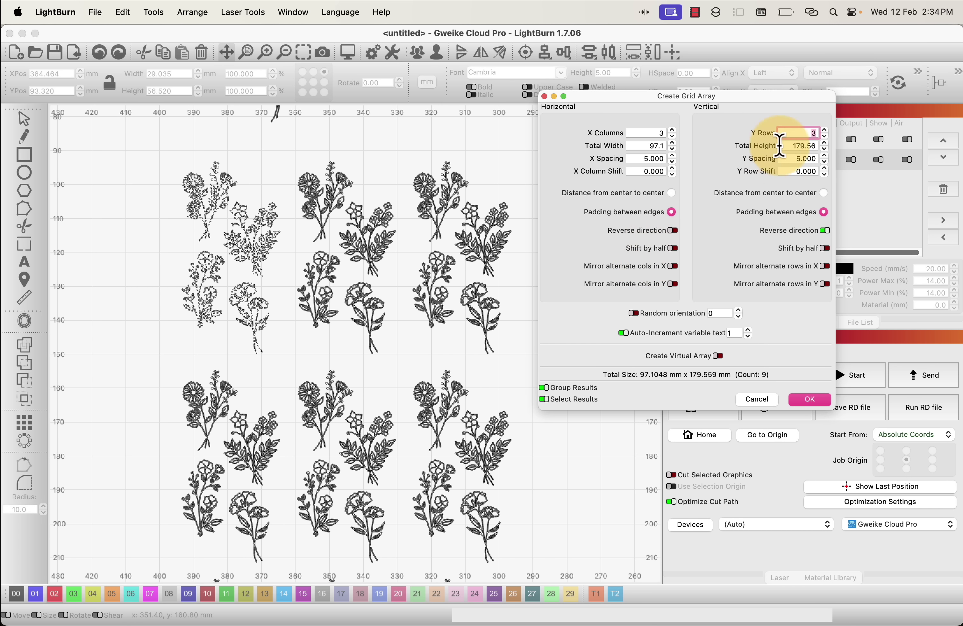
{"action": "left_click", "coordinate": [826, 156]}
{"action": "left_click", "coordinate": [825, 162]}
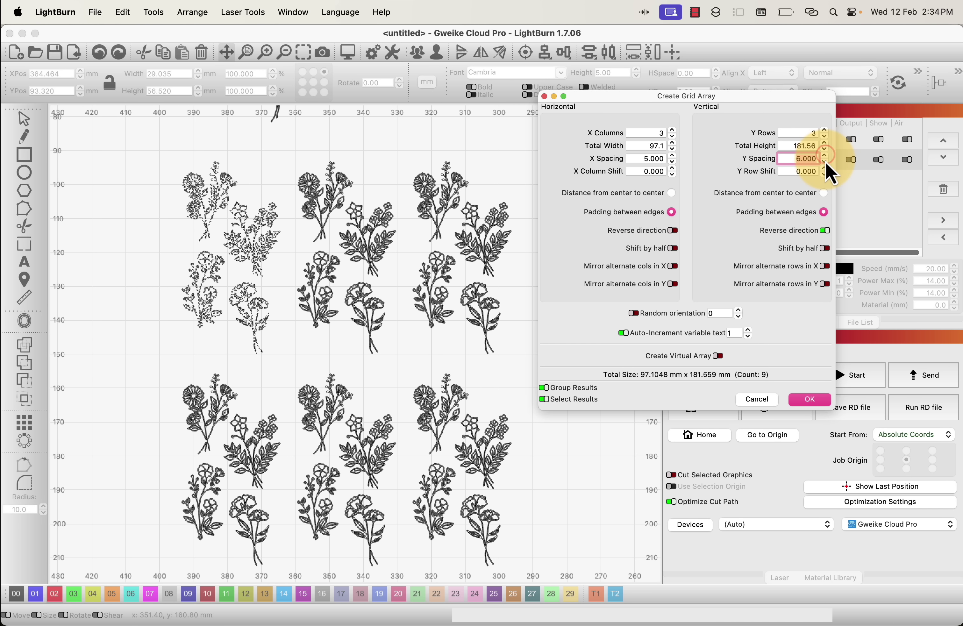
{"action": "left_click", "coordinate": [825, 162]}
{"action": "left_click", "coordinate": [825, 162]}
{"action": "left_click", "coordinate": [825, 162]}
{"action": "left_click", "coordinate": [825, 162]}
{"action": "left_click", "coordinate": [825, 162]}
{"action": "left_click", "coordinate": [826, 162]}
{"action": "left_click", "coordinate": [825, 162]}
{"action": "left_click", "coordinate": [825, 162]}
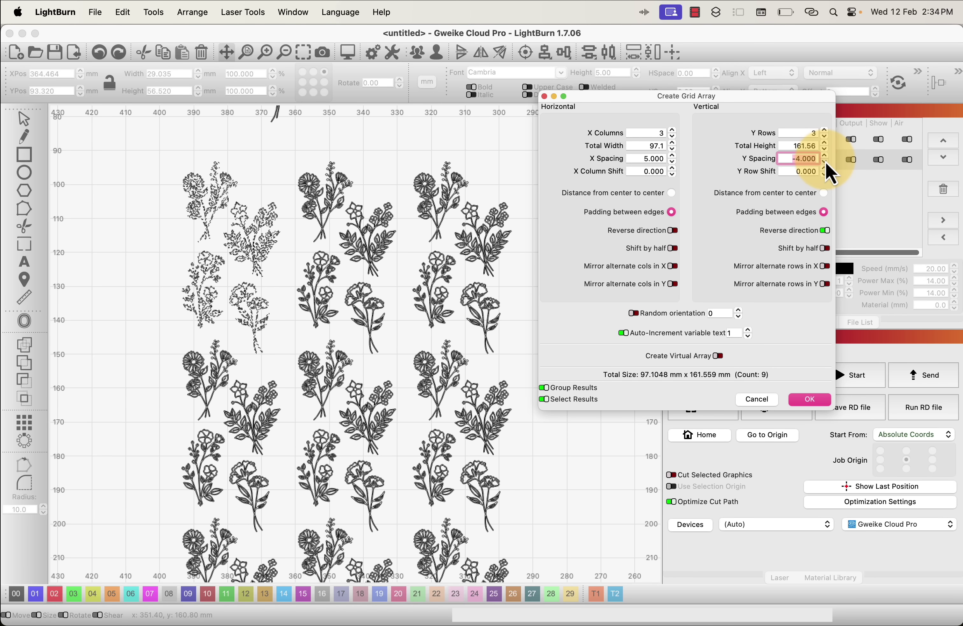
{"action": "left_click", "coordinate": [825, 162]}
{"action": "left_click", "coordinate": [825, 162]}
{"action": "left_click", "coordinate": [825, 161]}
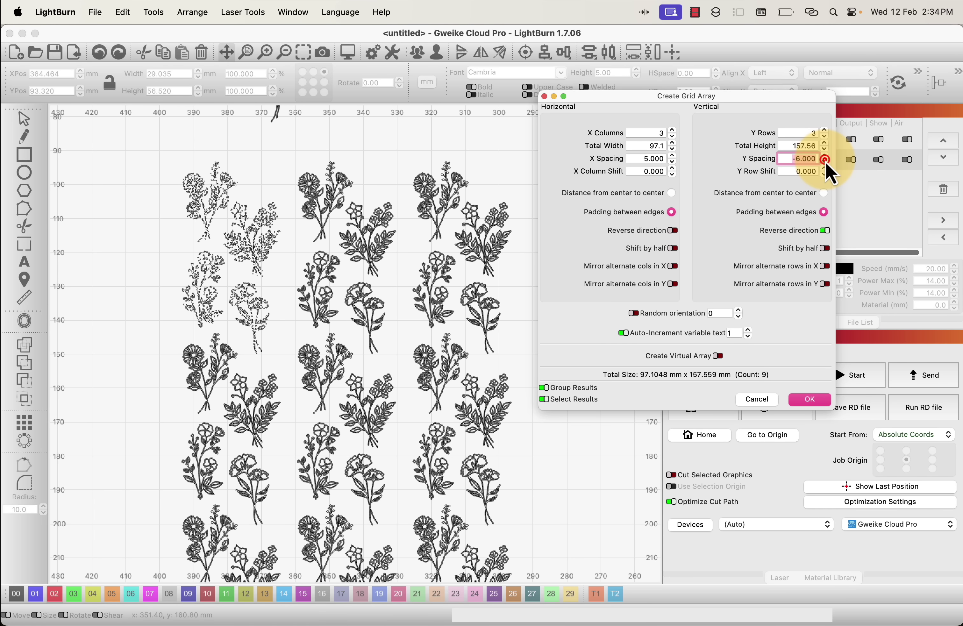
Set the array's X spacing to 0.
{"action": "left_click", "coordinate": [673, 162]}
{"action": "left_click", "coordinate": [673, 162]}
{"action": "left_click", "coordinate": [673, 162]}
{"action": "left_click", "coordinate": [673, 162]}
{"action": "left_click", "coordinate": [674, 162]}
{"action": "left_click", "coordinate": [673, 163]}
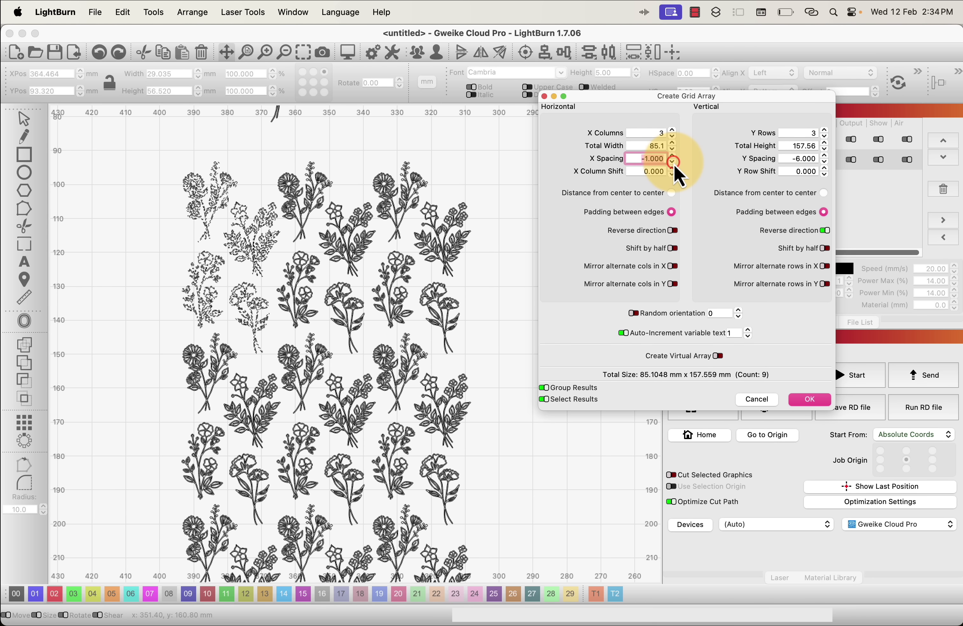
{"action": "left_click", "coordinate": [673, 156]}
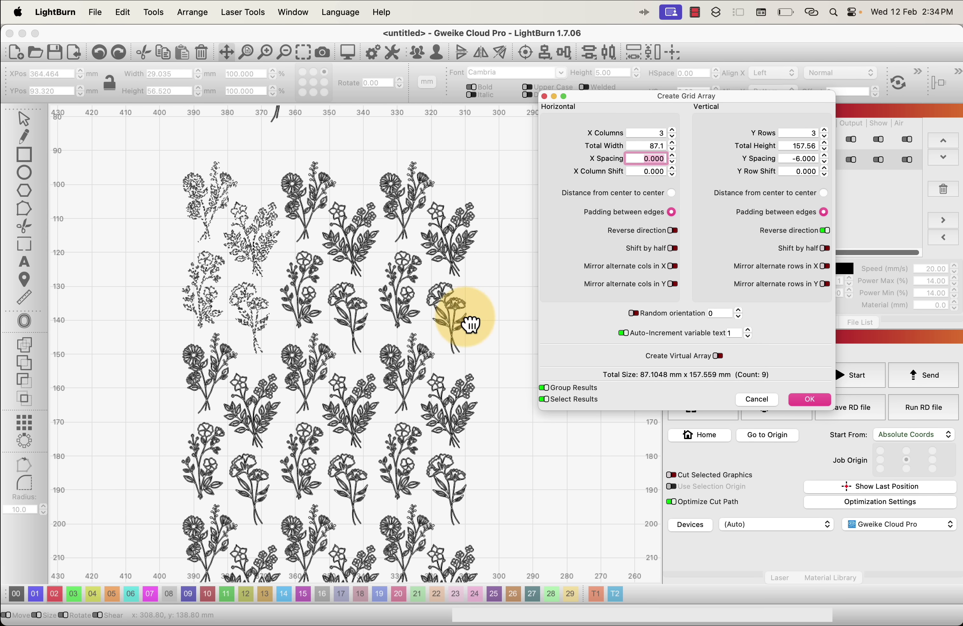
Set the flower array to four columns and create it as a virtual array.
{"action": "scroll", "coordinate": [455, 309], "scroll_direction": "down", "scroll_amount": 3}
{"action": "scroll", "coordinate": [447, 271], "scroll_direction": "down", "scroll_amount": 2}
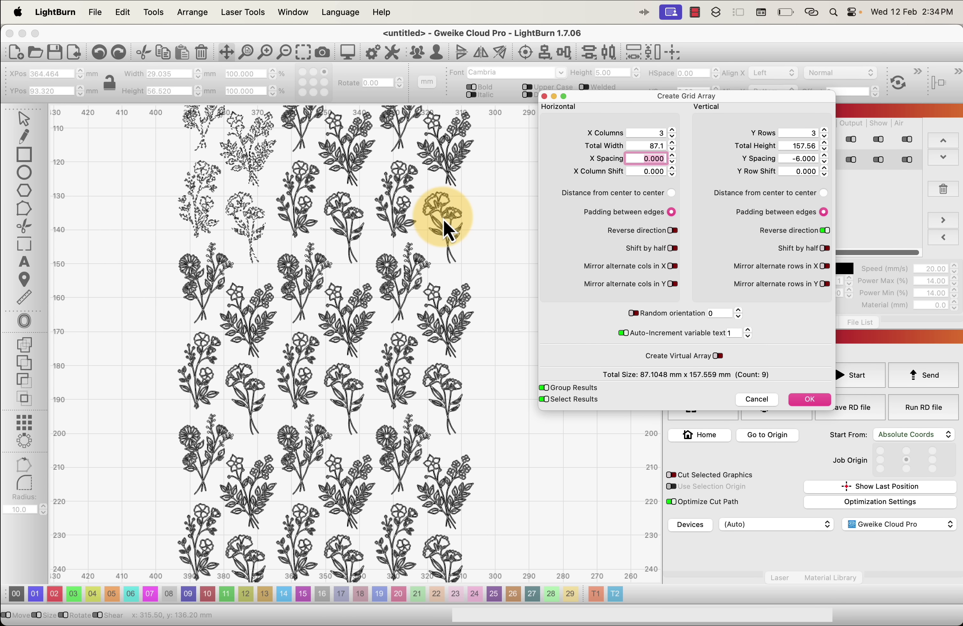
{"action": "left_click", "coordinate": [673, 131]}
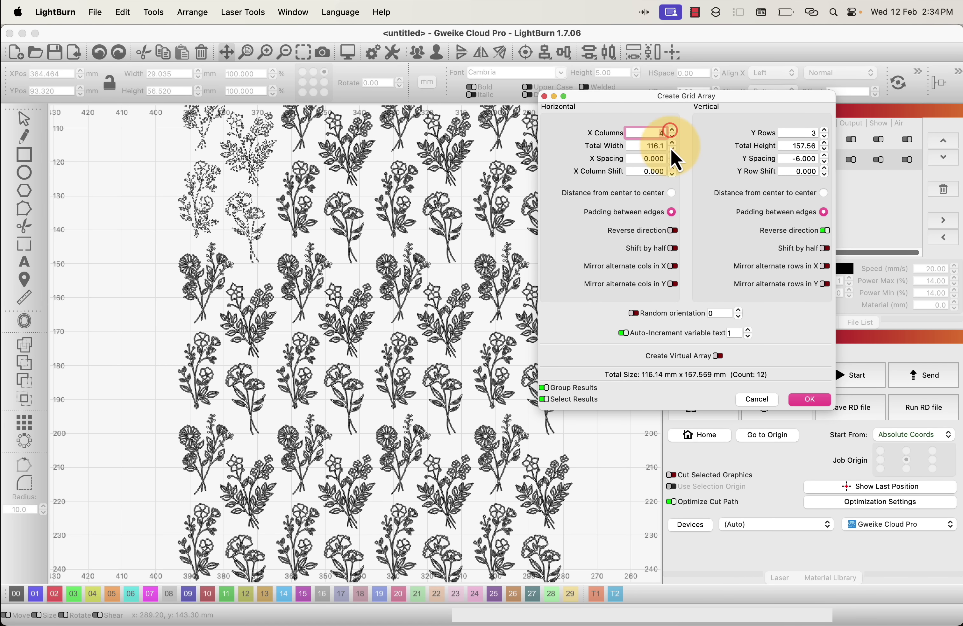
{"action": "left_click", "coordinate": [719, 356]}
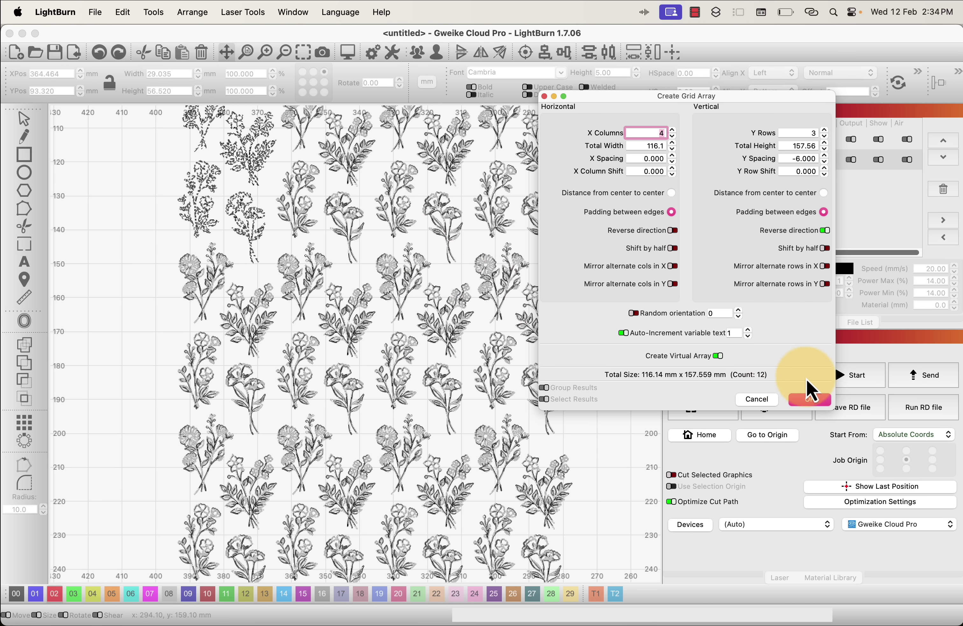
{"action": "left_click", "coordinate": [810, 400]}
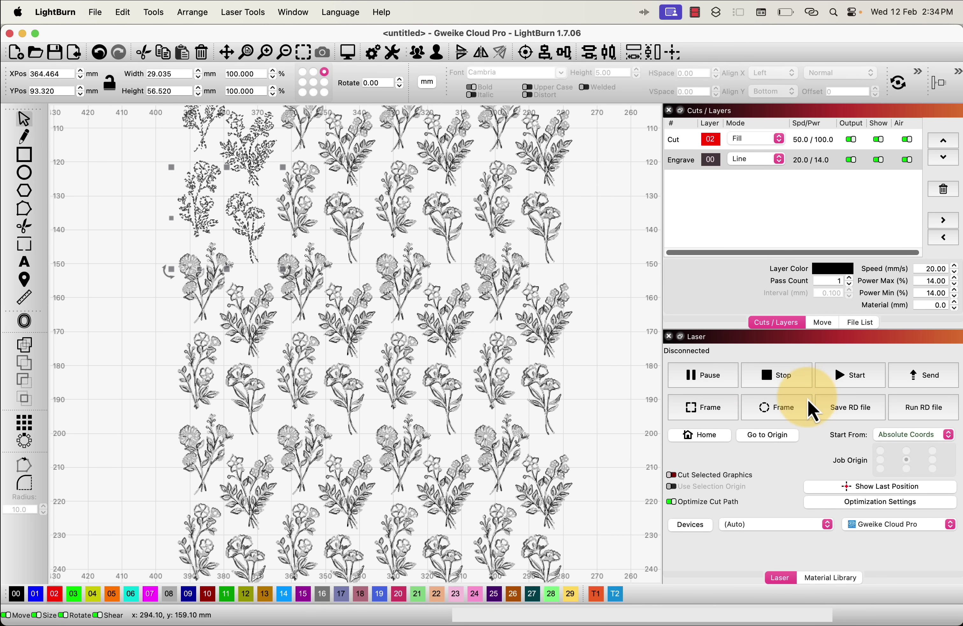
Rotate the original carnation slightly counter-clockwise and the original berry-sprig flower slightly clockwise.
{"action": "left_click", "coordinate": [341, 227]}
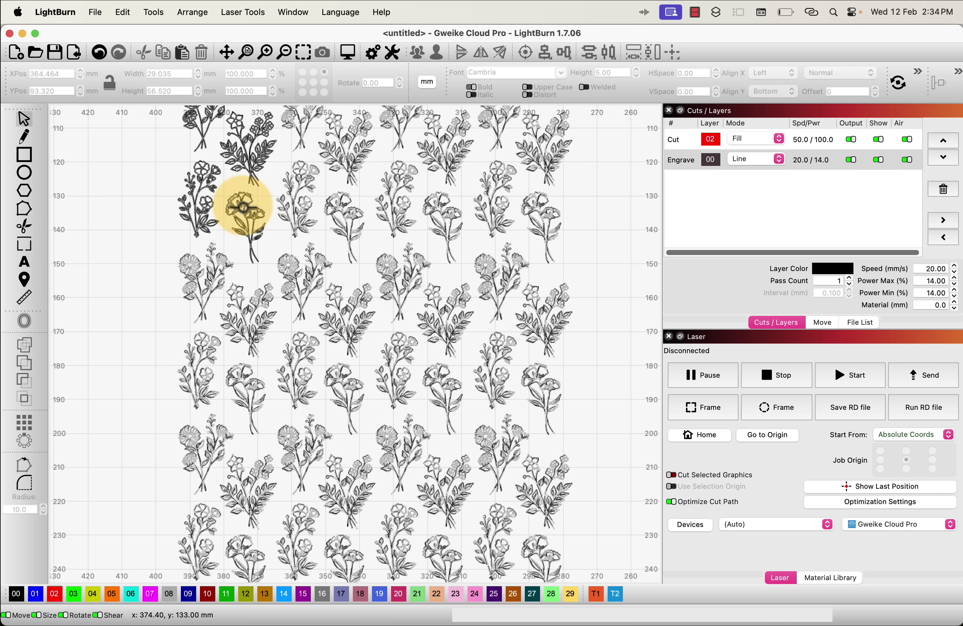
{"action": "left_click", "coordinate": [243, 207]}
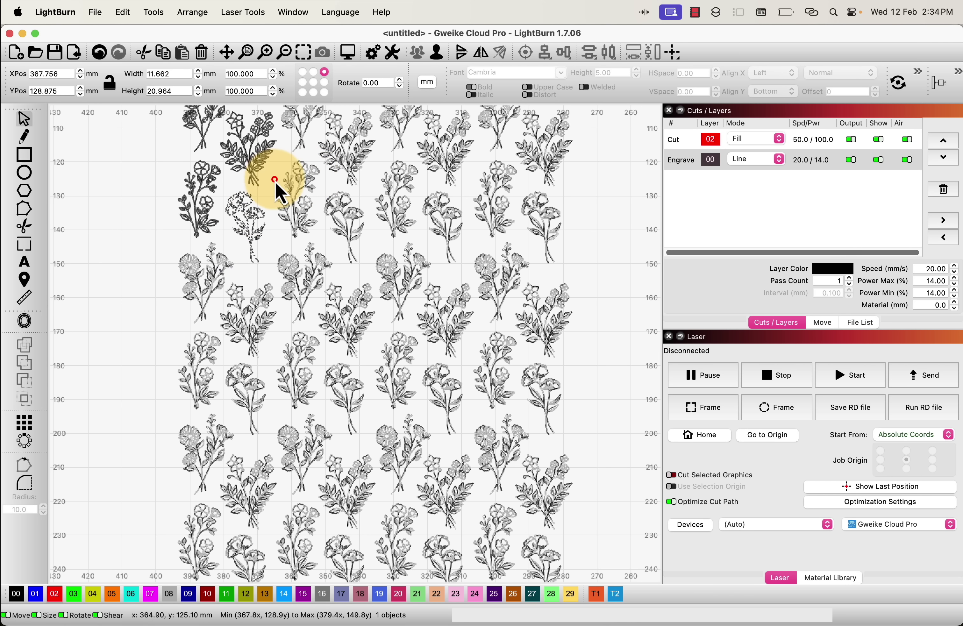
{"action": "mouse_move", "coordinate": [276, 187]}
{"action": "left_mouse_down"}
{"action": "mouse_move", "coordinate": [293, 215]}
{"action": "mouse_move", "coordinate": [261, 172]}
{"action": "mouse_move", "coordinate": [293, 188]}
{"action": "mouse_move", "coordinate": [275, 157]}
{"action": "mouse_move", "coordinate": [290, 182]}
{"action": "left_mouse_up"}
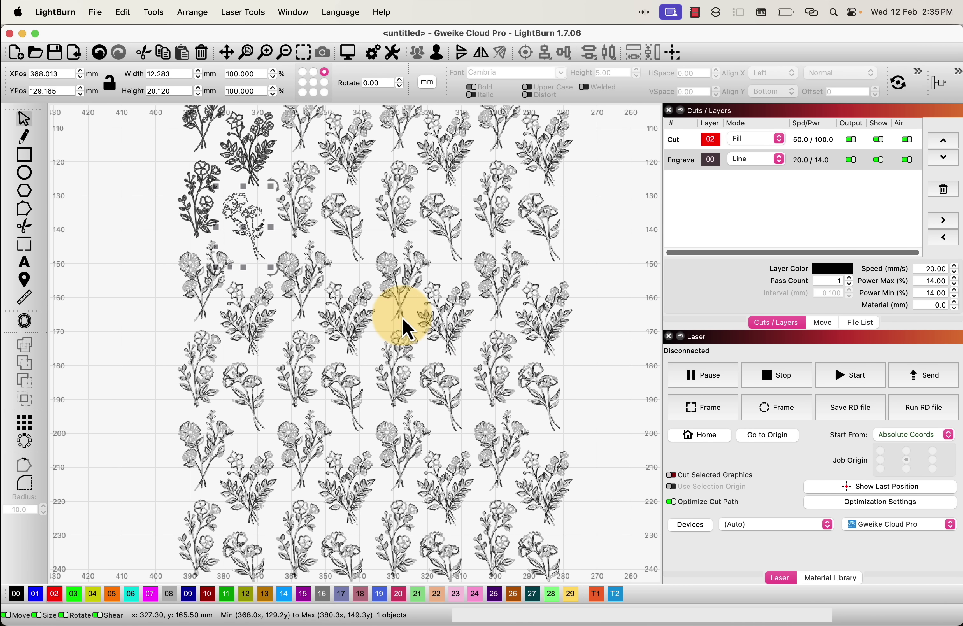
{"action": "left_click", "coordinate": [198, 188]}
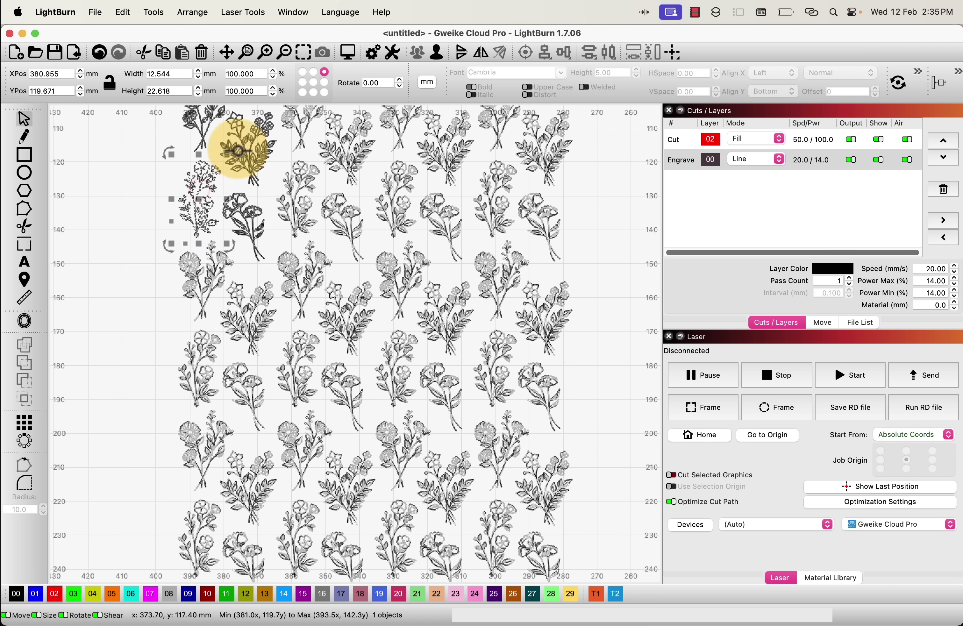
{"action": "left_click_drag", "start_coordinate": [238, 151], "coordinate": [201, 210]}
{"action": "scroll", "coordinate": [276, 196], "scroll_direction": "up", "scroll_amount": 2}
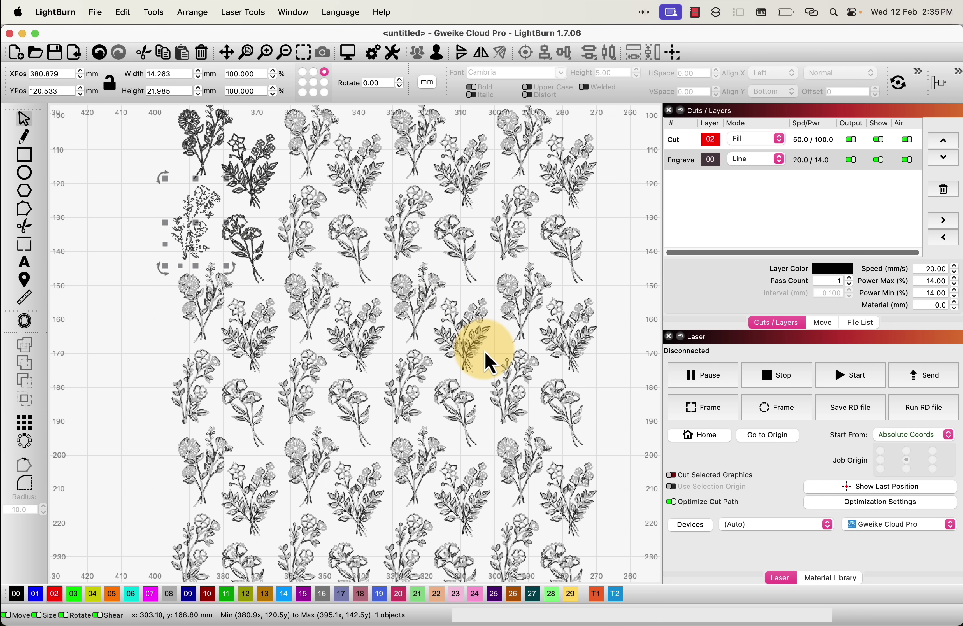
{"action": "left_click", "coordinate": [639, 244]}
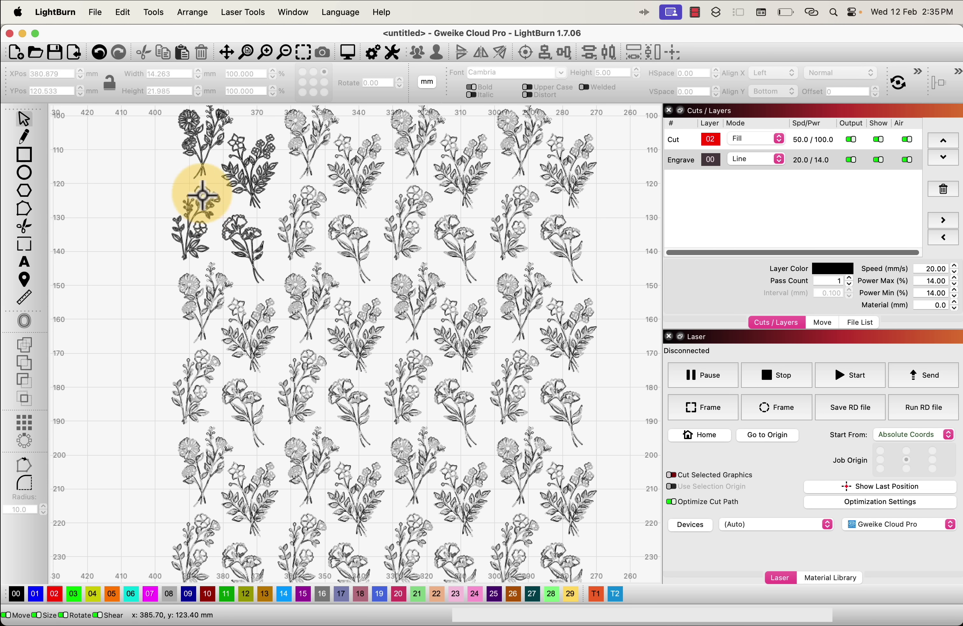
Draw three small circles about 1.5, 1.0 and 1.1 mm wide in the gap beneath the original leafy bouquet's stems.
{"action": "scroll", "coordinate": [237, 205], "scroll_direction": "up", "scroll_amount": 5}
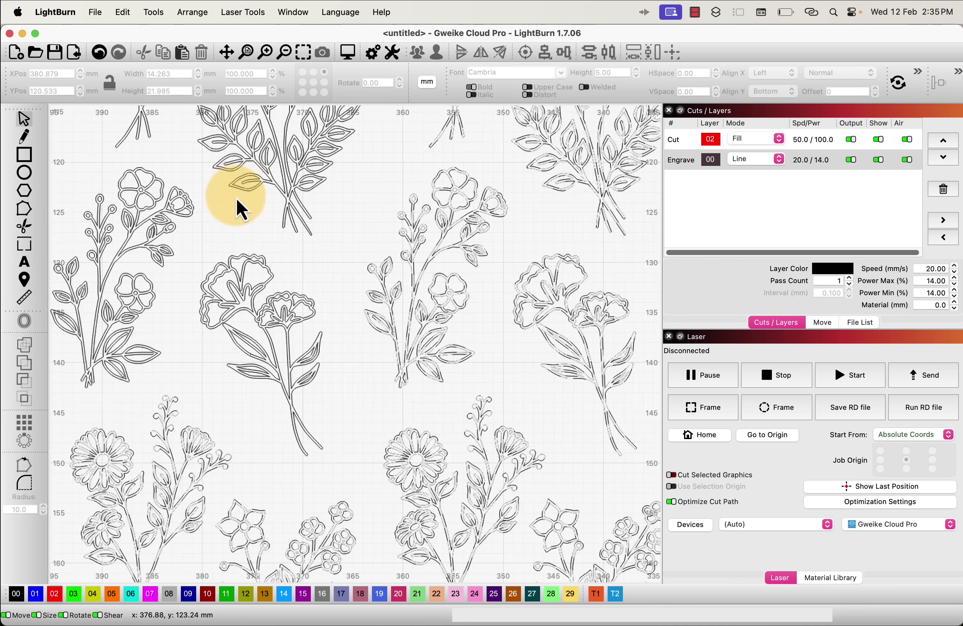
{"action": "scroll", "coordinate": [244, 212], "scroll_direction": "up", "scroll_amount": 1}
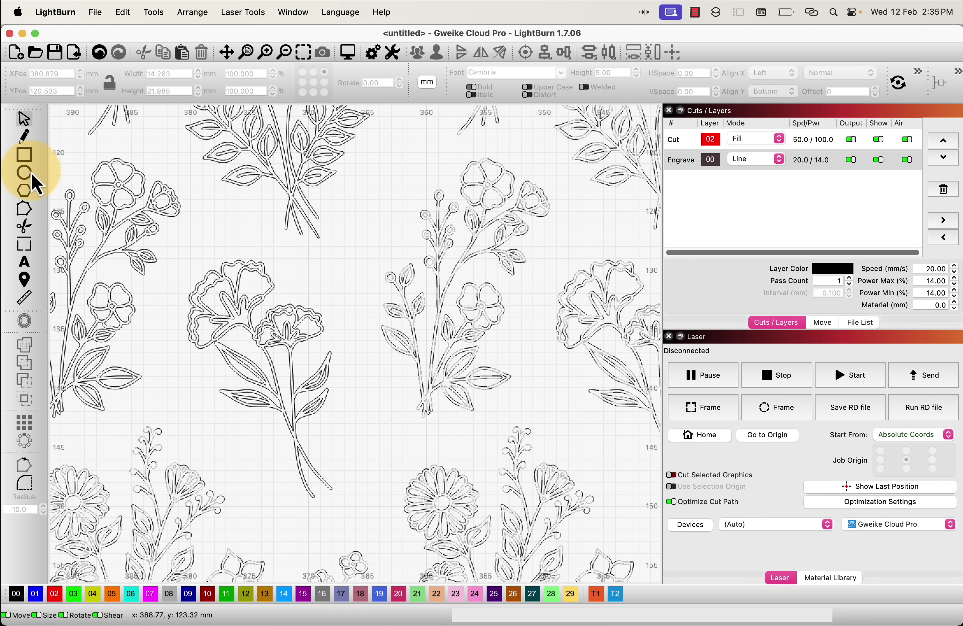
{"action": "left_click", "coordinate": [341, 239]}
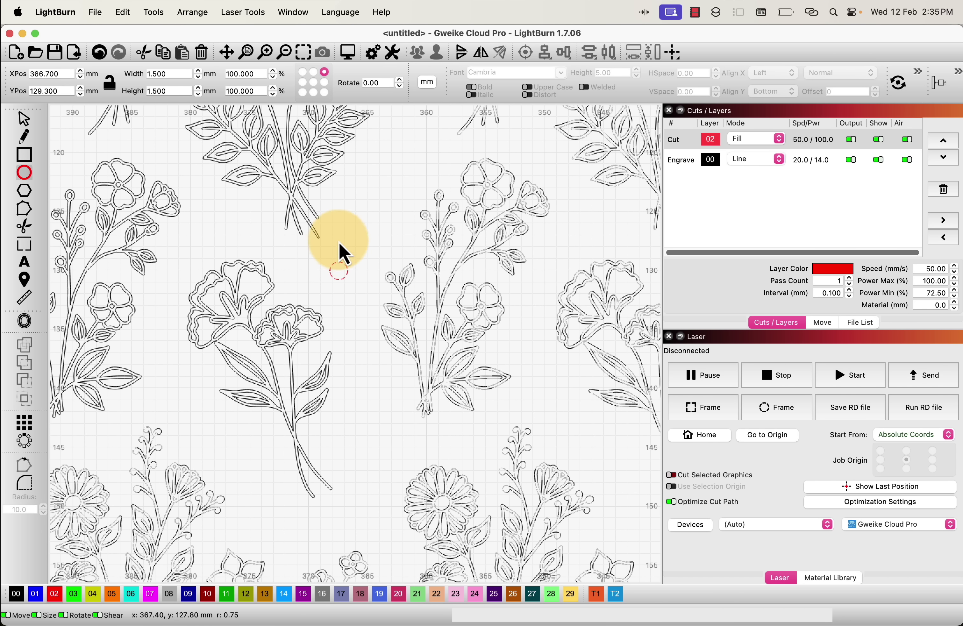
{"action": "left_click_drag", "start_coordinate": [311, 262], "coordinate": [311, 265]}
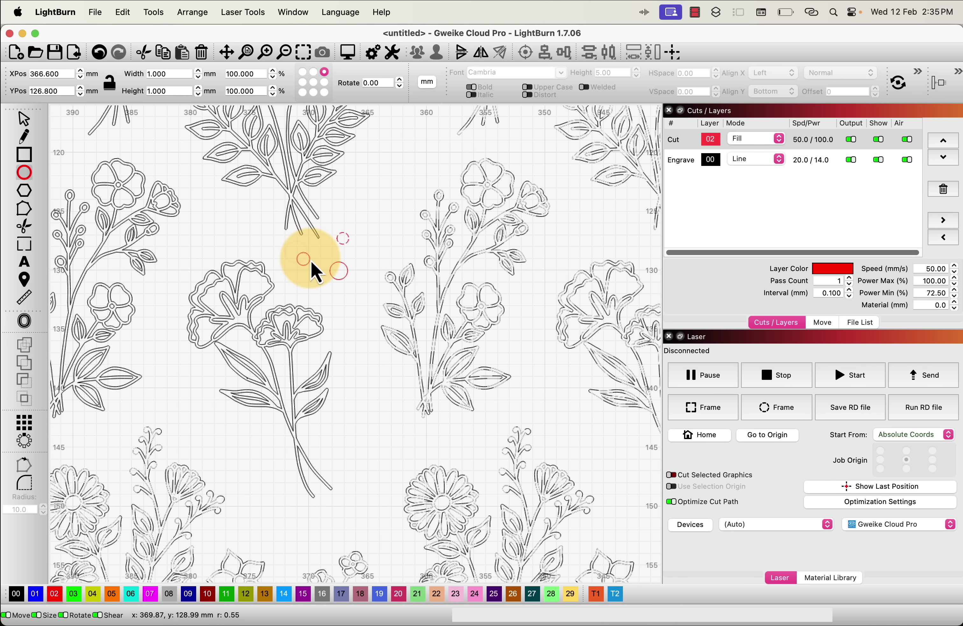
{"action": "left_click", "coordinate": [20, 120]}
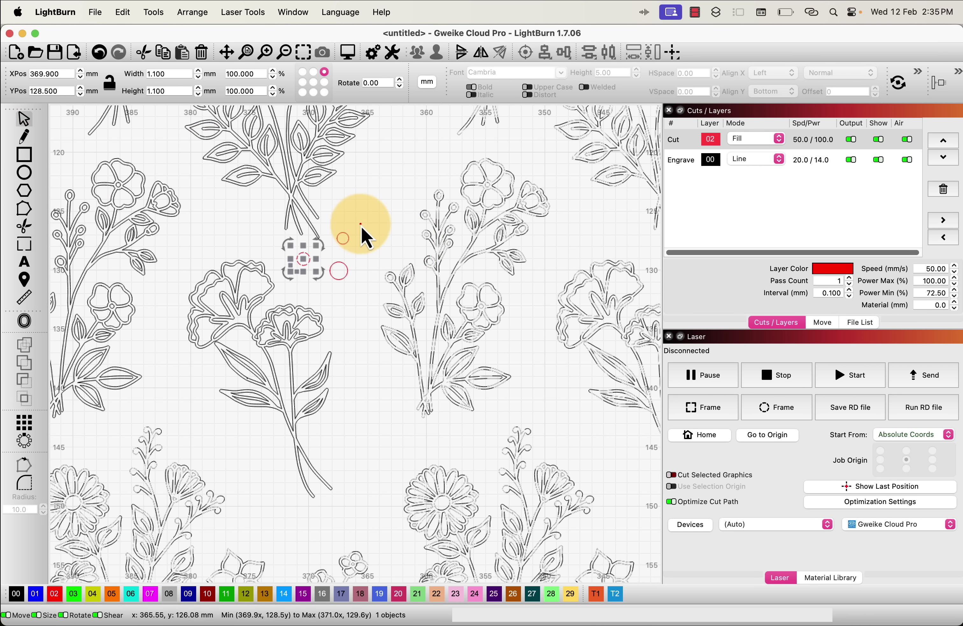
Shrink the largest of the three circles and assign all three circles to layer 00.
{"action": "left_click_drag", "start_coordinate": [361, 228], "coordinate": [285, 292]}
{"action": "left_click", "coordinate": [383, 292]}
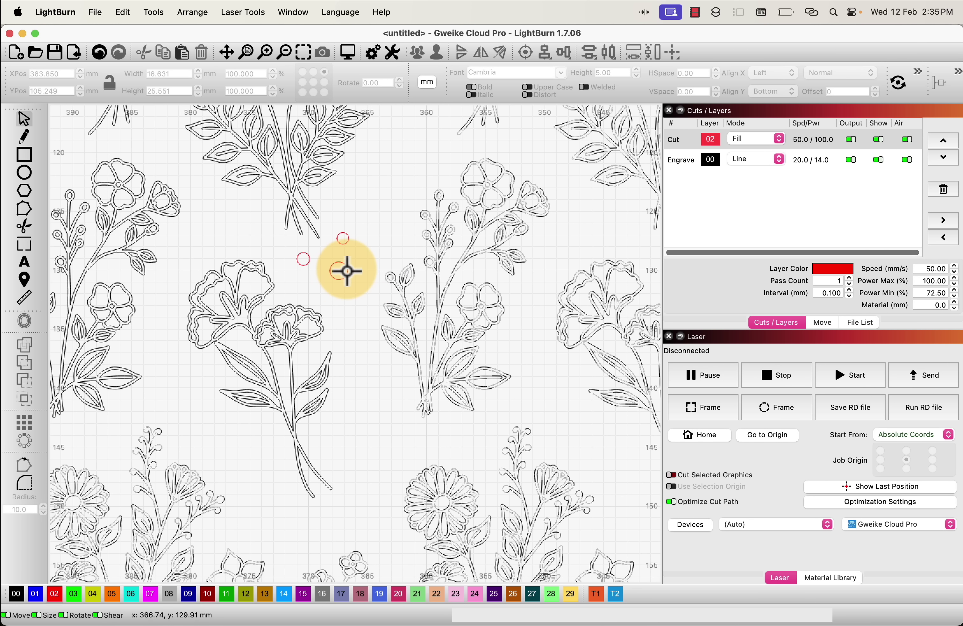
{"action": "mouse_move", "coordinate": [346, 271]}
{"action": "left_mouse_down"}
{"action": "mouse_move", "coordinate": [345, 237]}
{"action": "mouse_move", "coordinate": [352, 267]}
{"action": "mouse_move", "coordinate": [335, 275]}
{"action": "mouse_move", "coordinate": [307, 255]}
{"action": "left_mouse_up"}
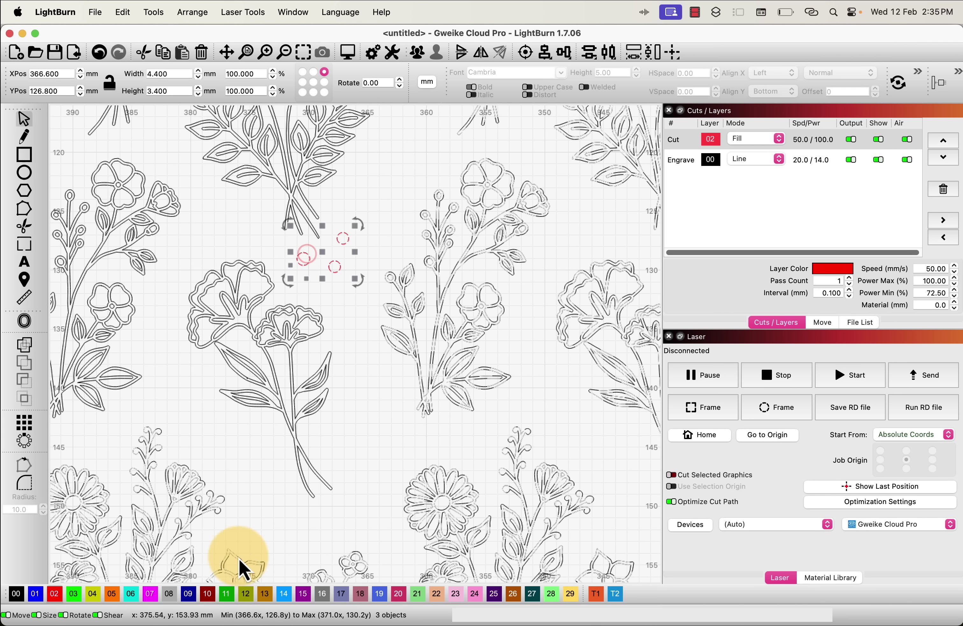
{"action": "left_click", "coordinate": [17, 593]}
Add the three small circles beneath the original leafy bouquet to the virtual flower array.
{"action": "scroll", "coordinate": [233, 228], "scroll_direction": "down", "scroll_amount": 5}
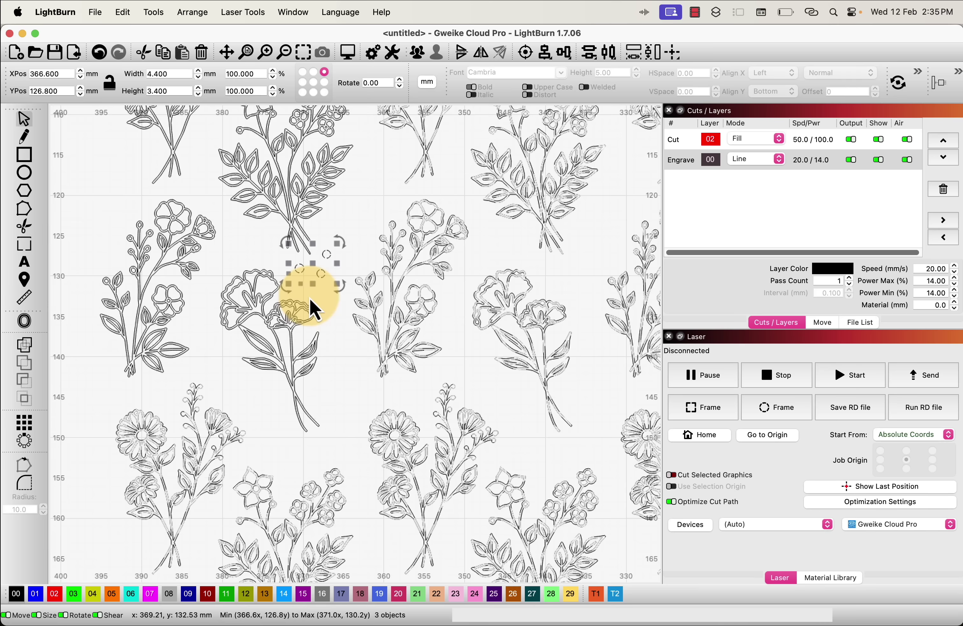
{"action": "left_click_drag", "start_coordinate": [408, 280], "coordinate": [272, 281]}
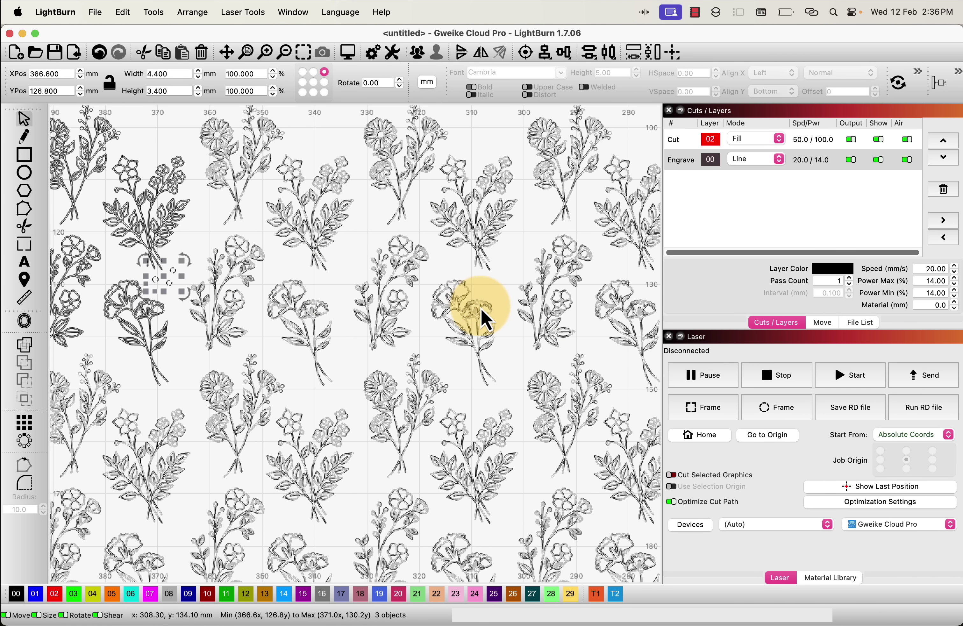
{"action": "scroll", "coordinate": [431, 253], "scroll_direction": "down", "scroll_amount": 1}
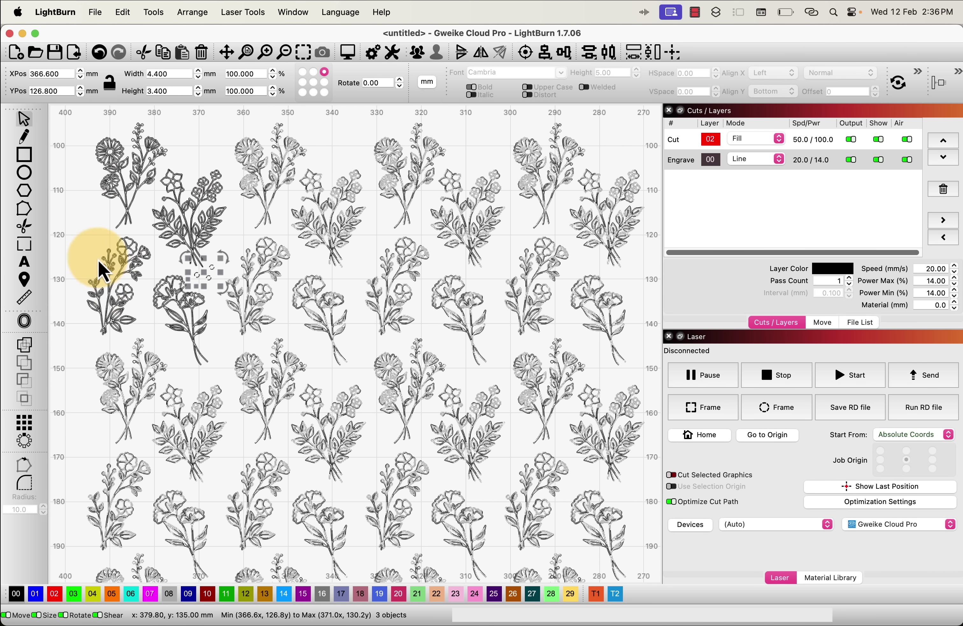
{"action": "left_click_drag", "start_coordinate": [236, 265], "coordinate": [265, 266]}
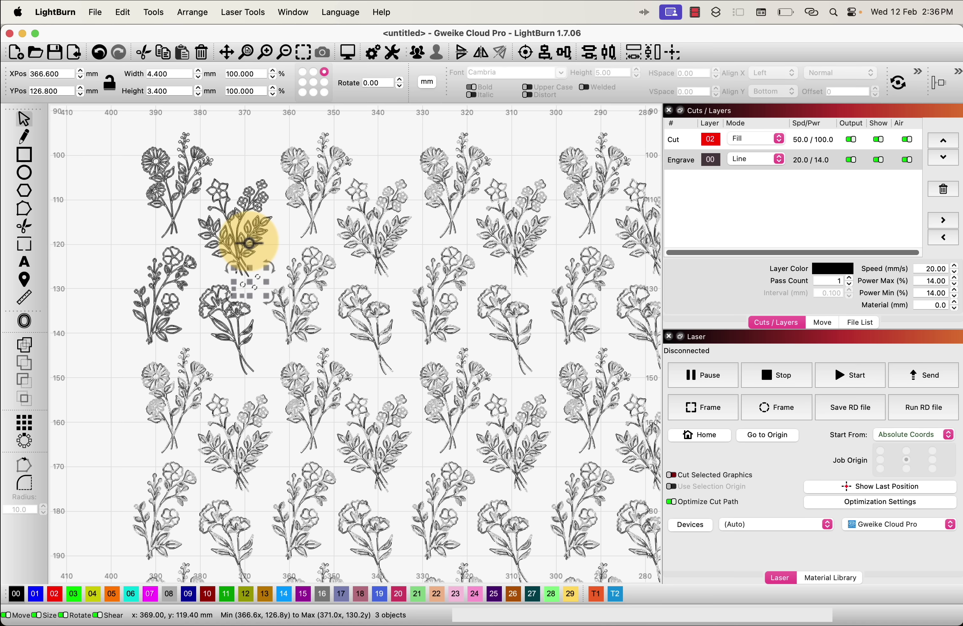
{"action": "left_click", "coordinate": [249, 242], "text": "shift"}
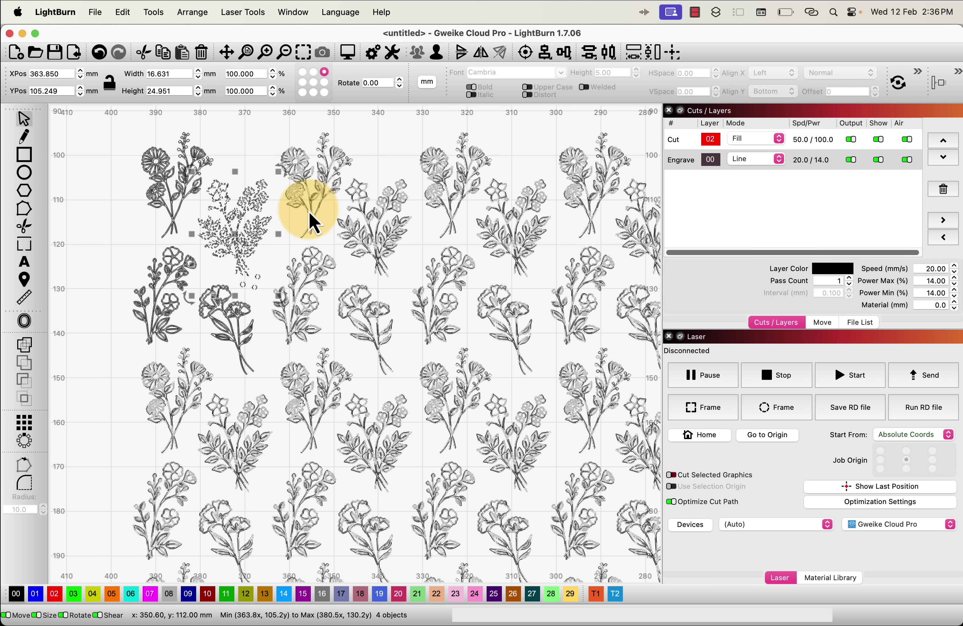
{"action": "right_click", "coordinate": [255, 230]}
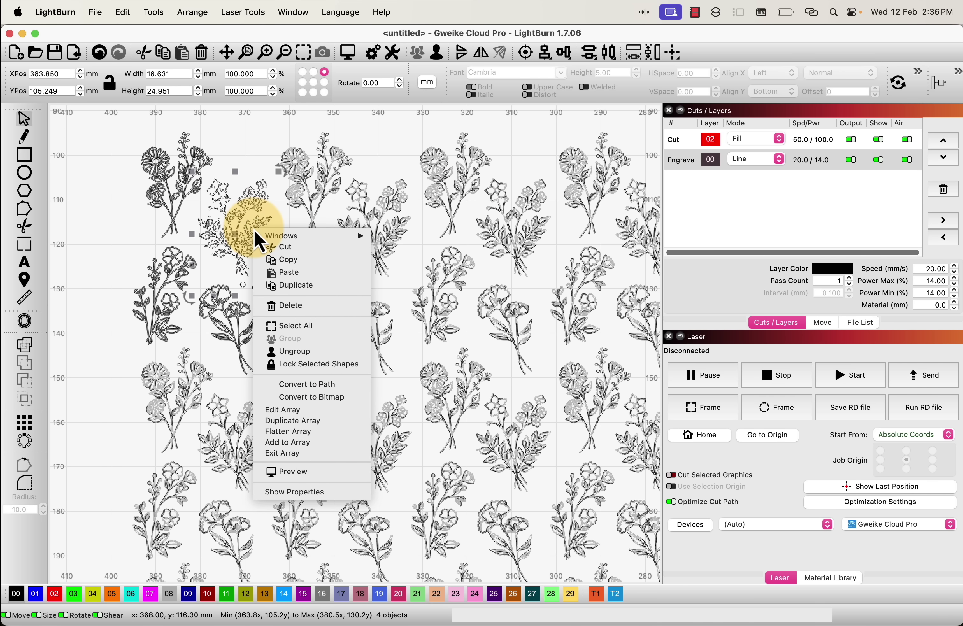
{"action": "left_click", "coordinate": [288, 443]}
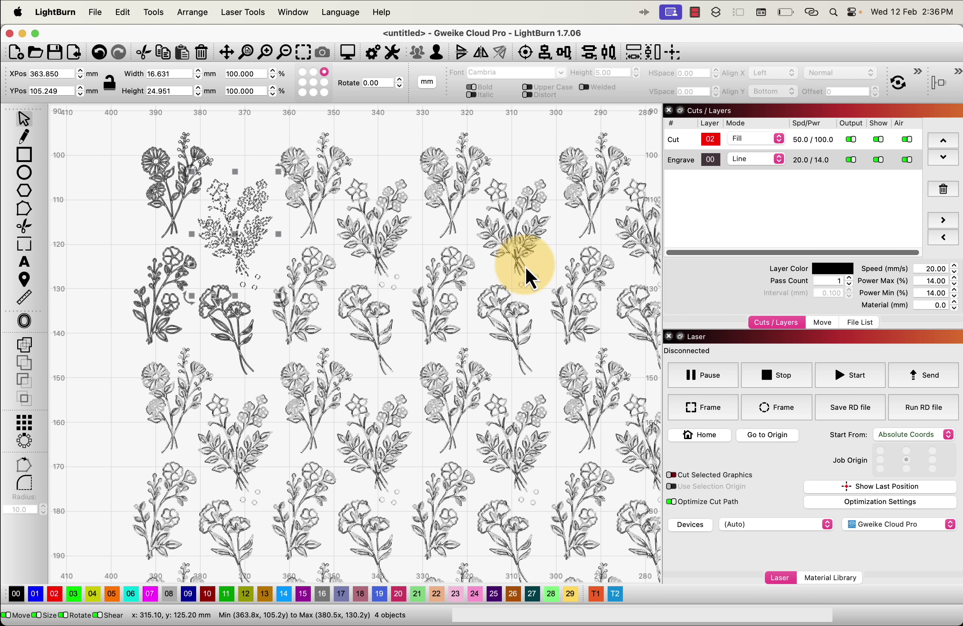
Place copies of the small circles in the gaps around the original leafy bouquet and between the two lower original flowers.
{"action": "left_click", "coordinate": [281, 281]}
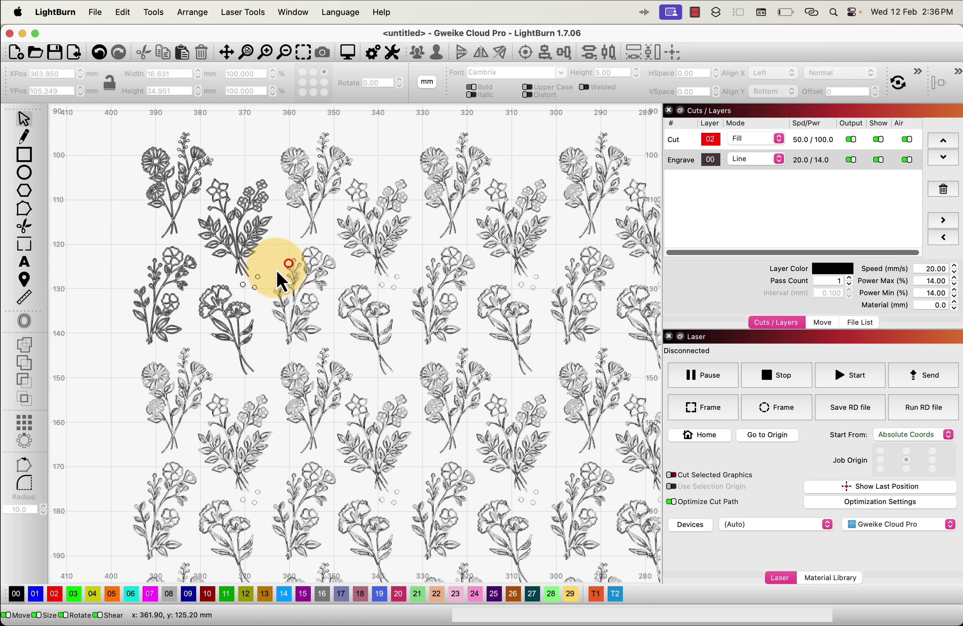
{"action": "left_click", "coordinate": [243, 292]}
{"action": "left_click", "coordinate": [268, 281]}
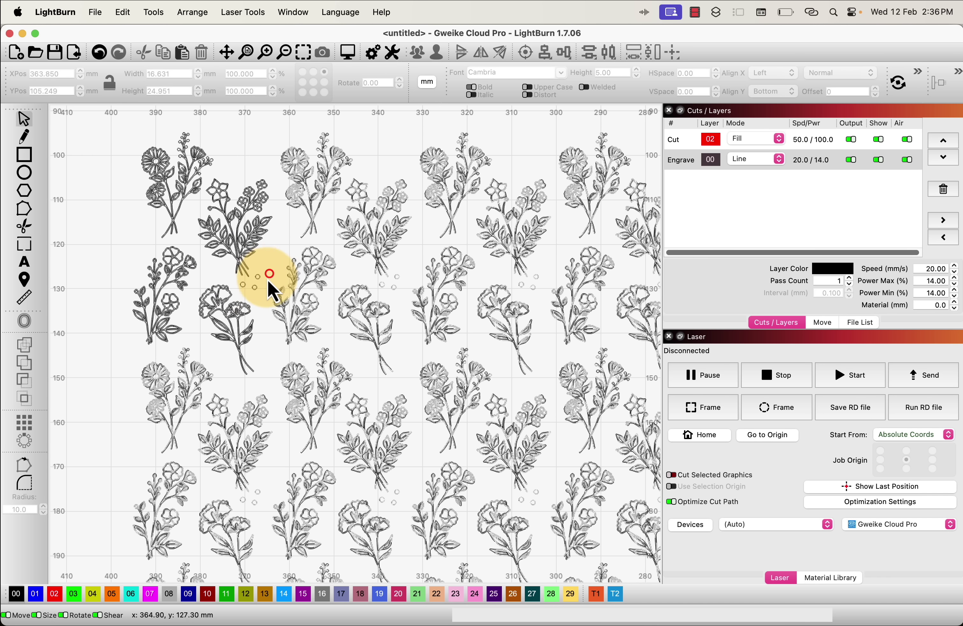
{"action": "left_click_drag", "start_coordinate": [268, 281], "coordinate": [181, 316]}
{"action": "left_click", "coordinate": [193, 335]}
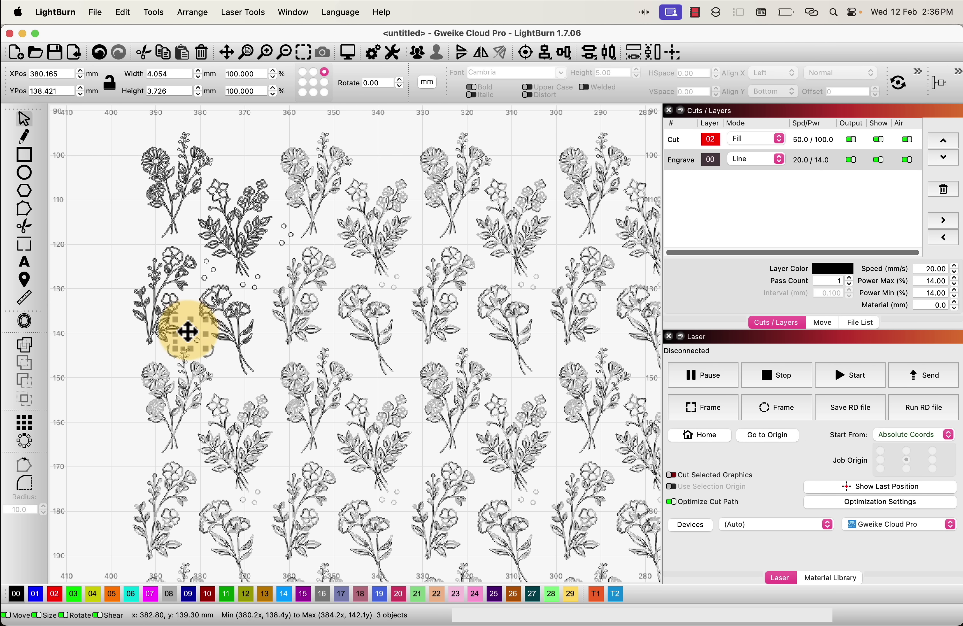
{"action": "left_click_drag", "start_coordinate": [199, 352], "coordinate": [270, 177]}
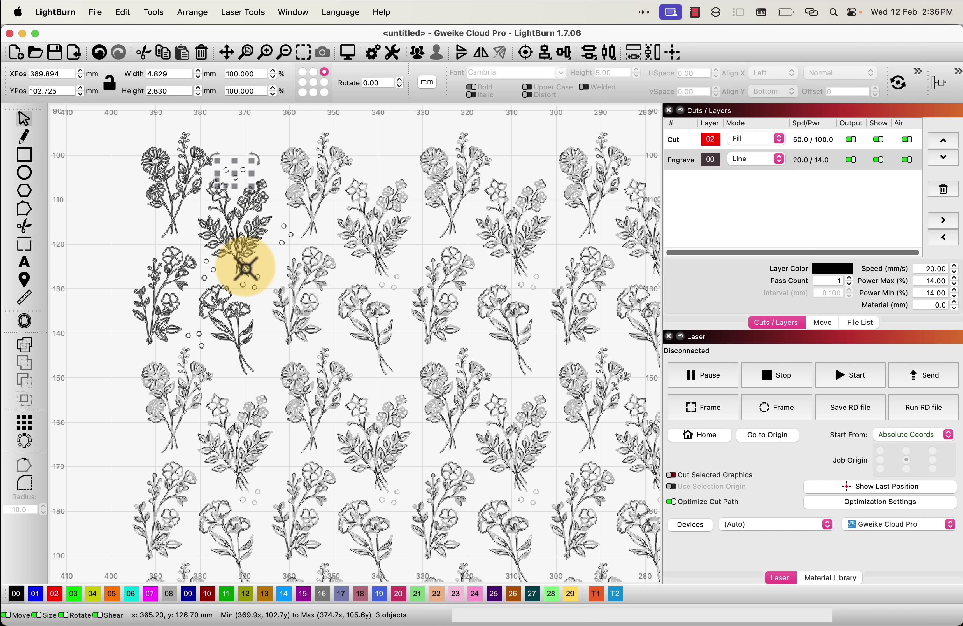
Place a single circle copy beneath the original daisy bouquet and a pair beside the original carnation's stem.
{"action": "left_click", "coordinate": [214, 269]}
{"action": "left_click", "coordinate": [212, 269]}
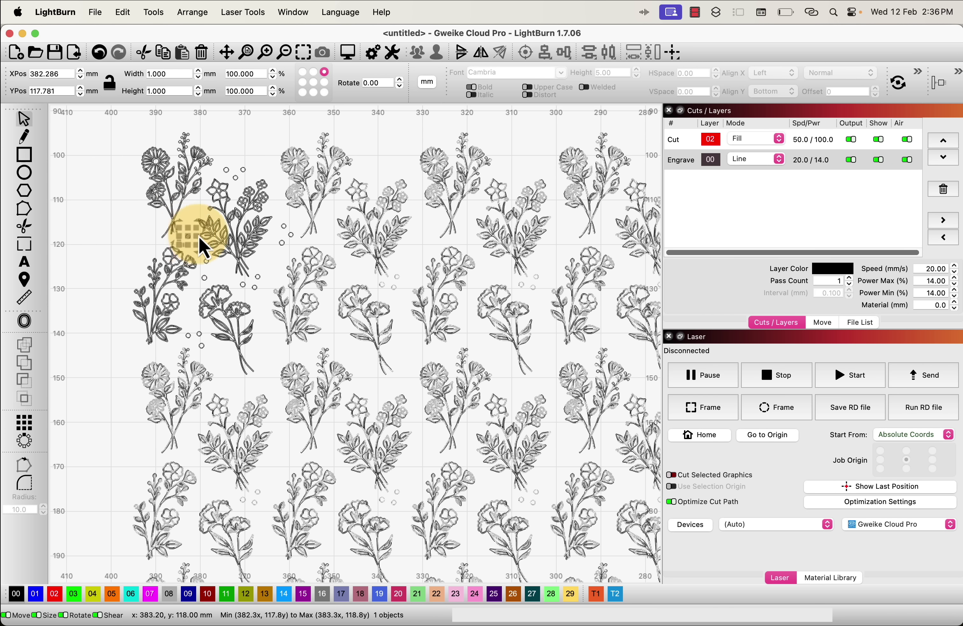
{"action": "left_click_drag", "start_coordinate": [193, 221], "coordinate": [268, 355]}
{"action": "left_click", "coordinate": [206, 279], "text": "shift"}
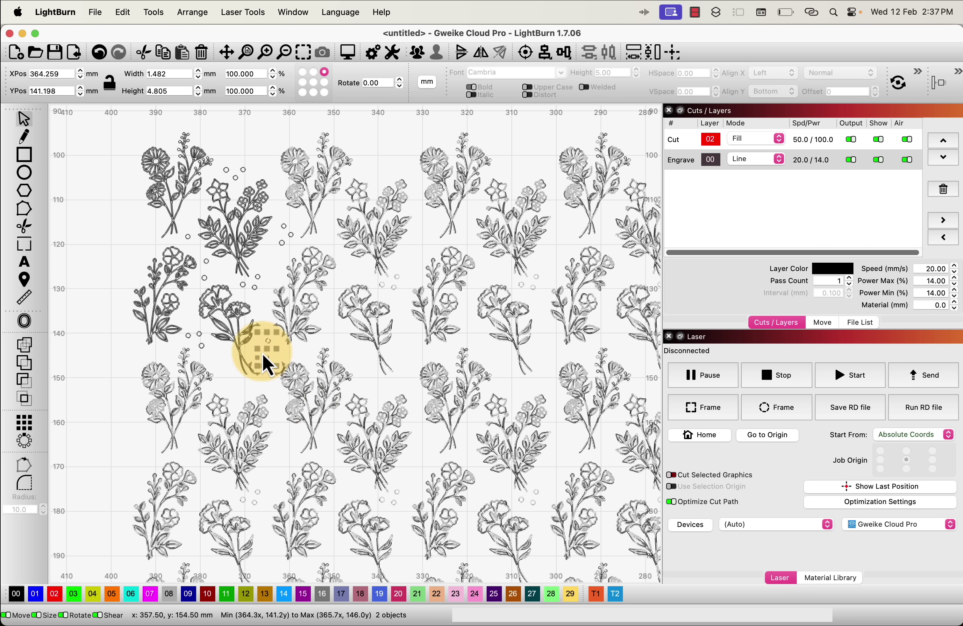
Add all the copied circles to the virtual array by selecting them together with the four original flowers.
{"action": "left_click_drag", "start_coordinate": [89, 126], "coordinate": [318, 386]}
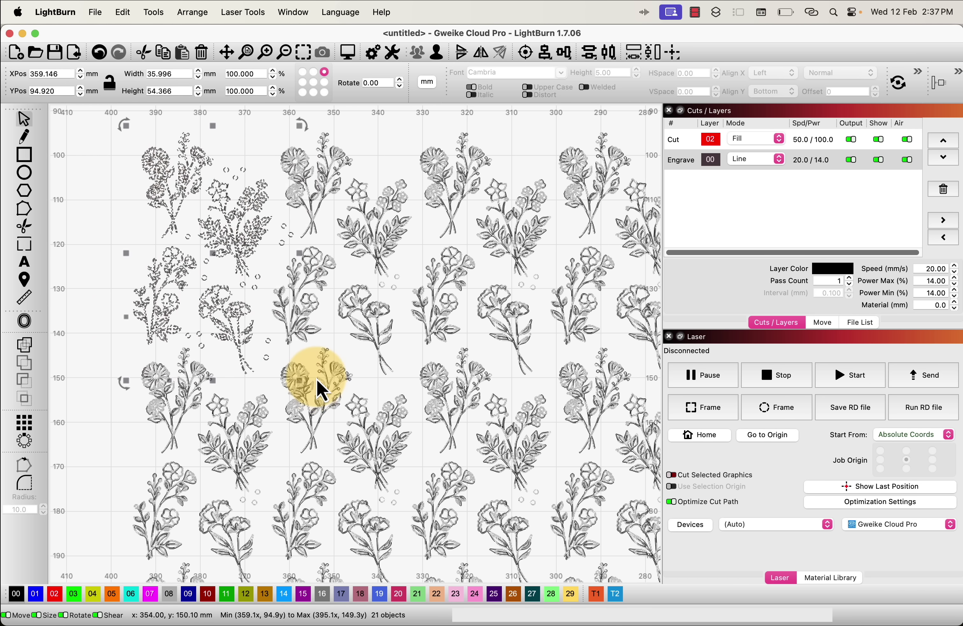
{"action": "right_click", "coordinate": [244, 223]}
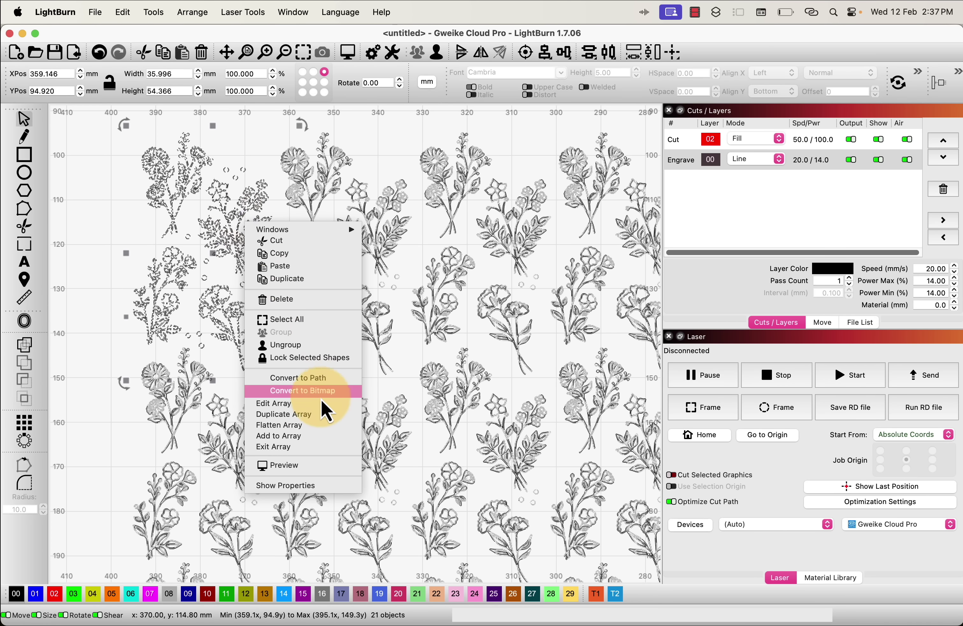
{"action": "left_click", "coordinate": [297, 436]}
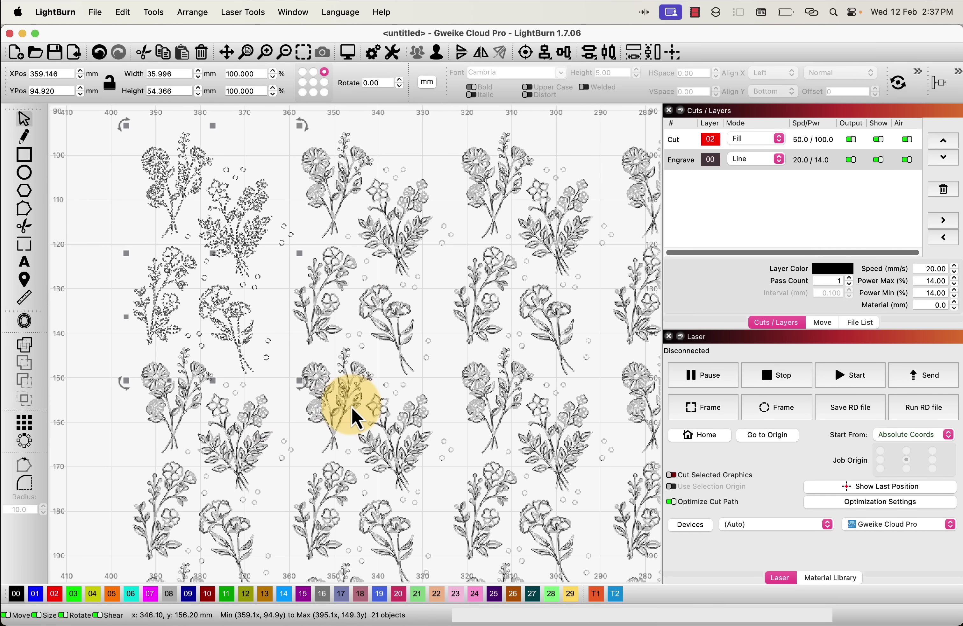
{"action": "left_click", "coordinate": [417, 270]}
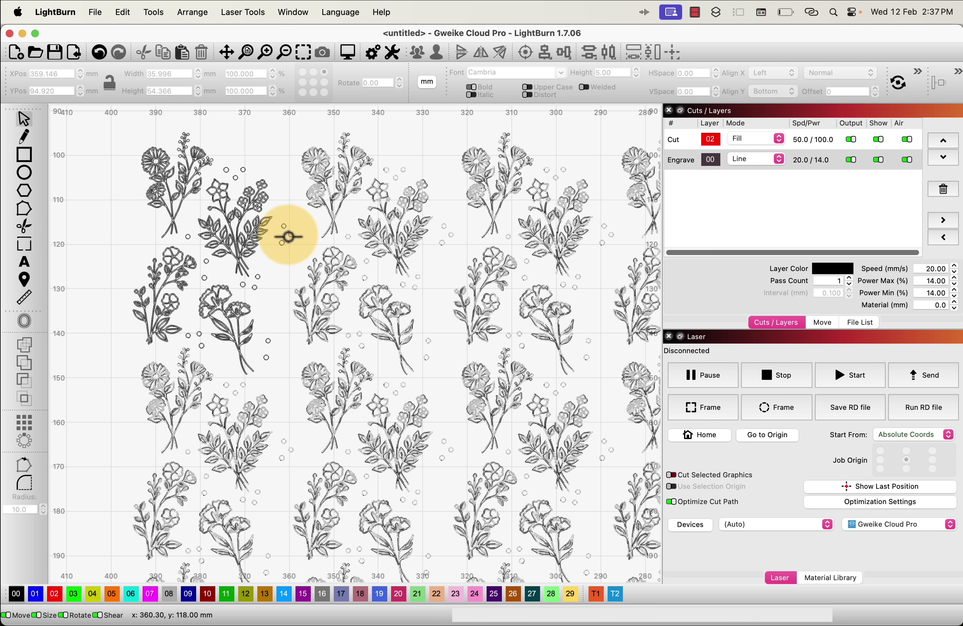
Move the three circles beside the original leafy bouquet's outer leaves slightly closer to the bouquet.
{"action": "left_click", "coordinate": [278, 242]}
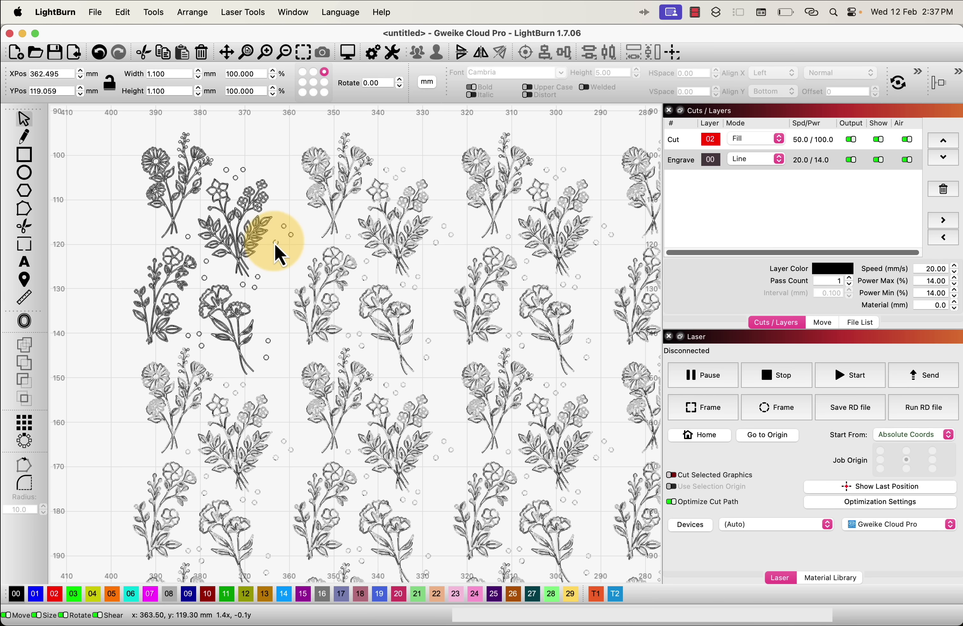
{"action": "left_click", "coordinate": [285, 223]}
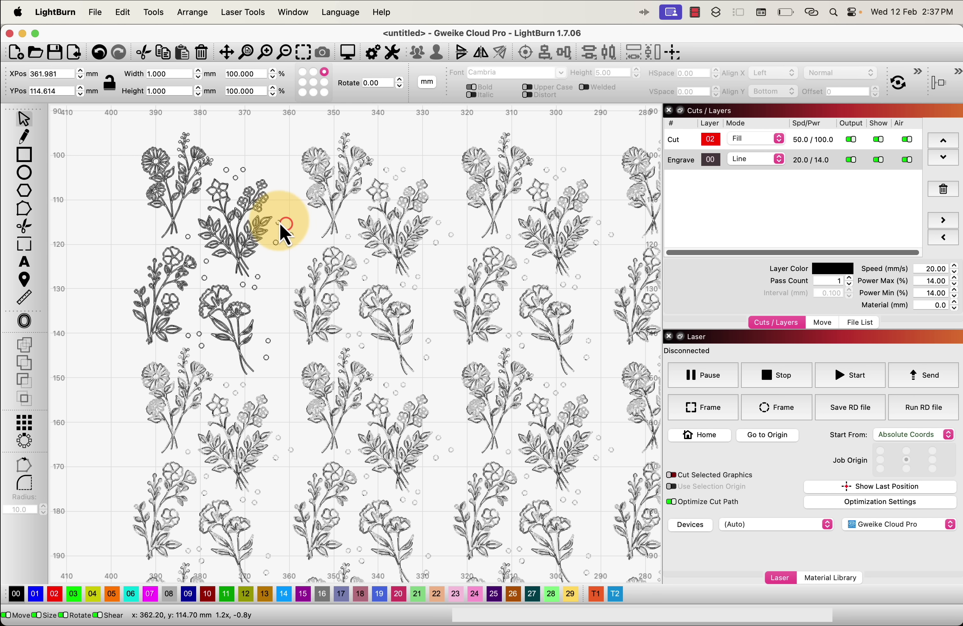
{"action": "left_click_drag", "start_coordinate": [280, 224], "coordinate": [284, 228]}
{"action": "left_click", "coordinate": [292, 247]}
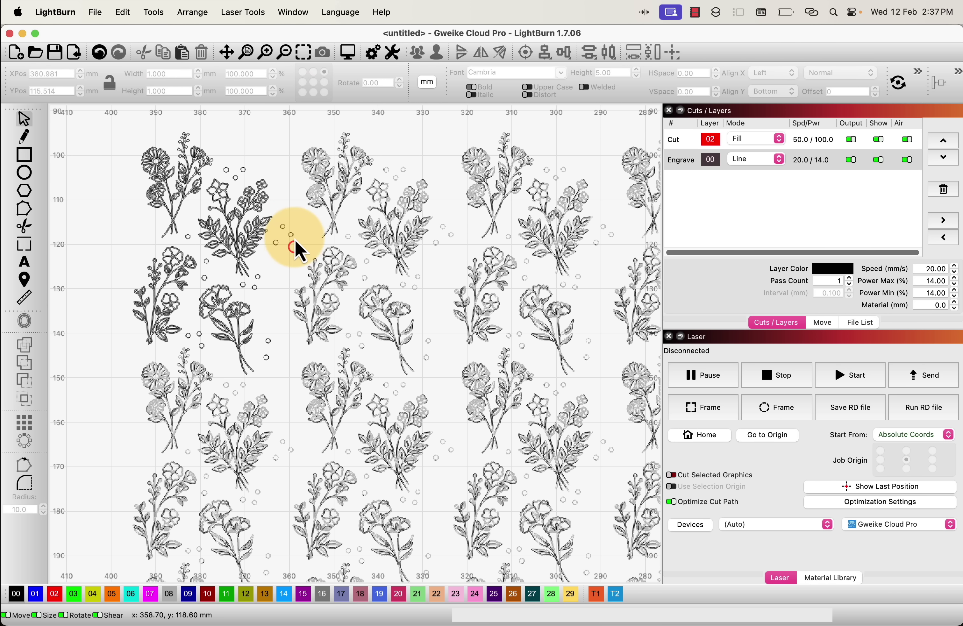
{"action": "left_click", "coordinate": [290, 235]}
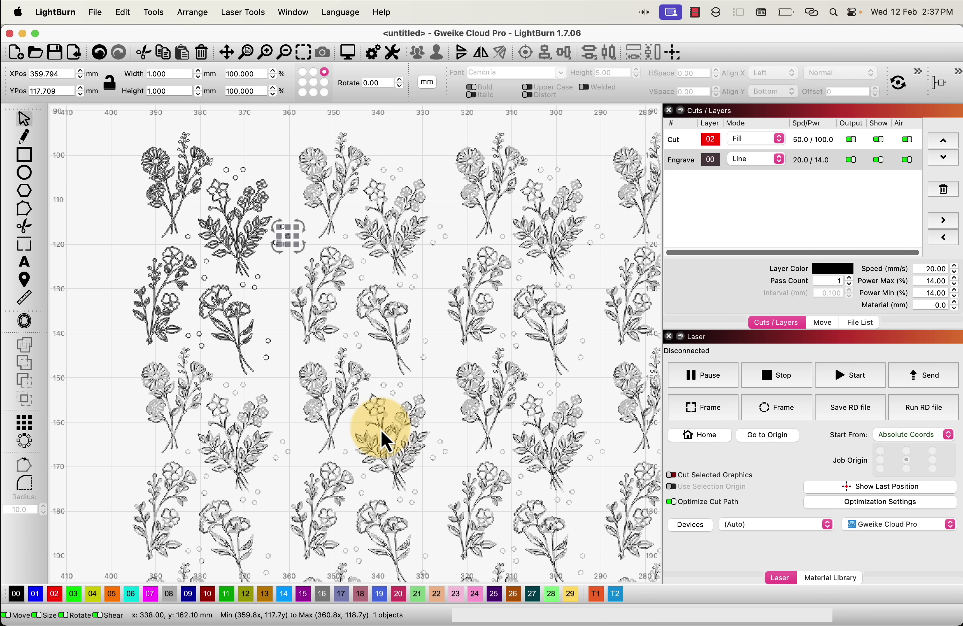
Edit the flower grid array and set its X spacing to -5.000.
{"action": "left_click", "coordinate": [241, 244]}
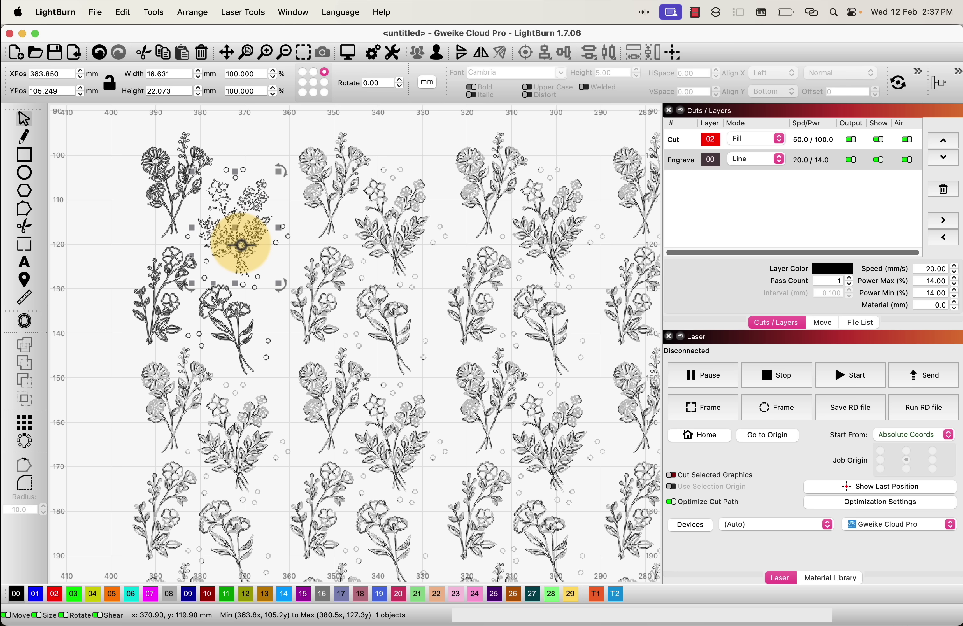
{"action": "right_click", "coordinate": [256, 238]}
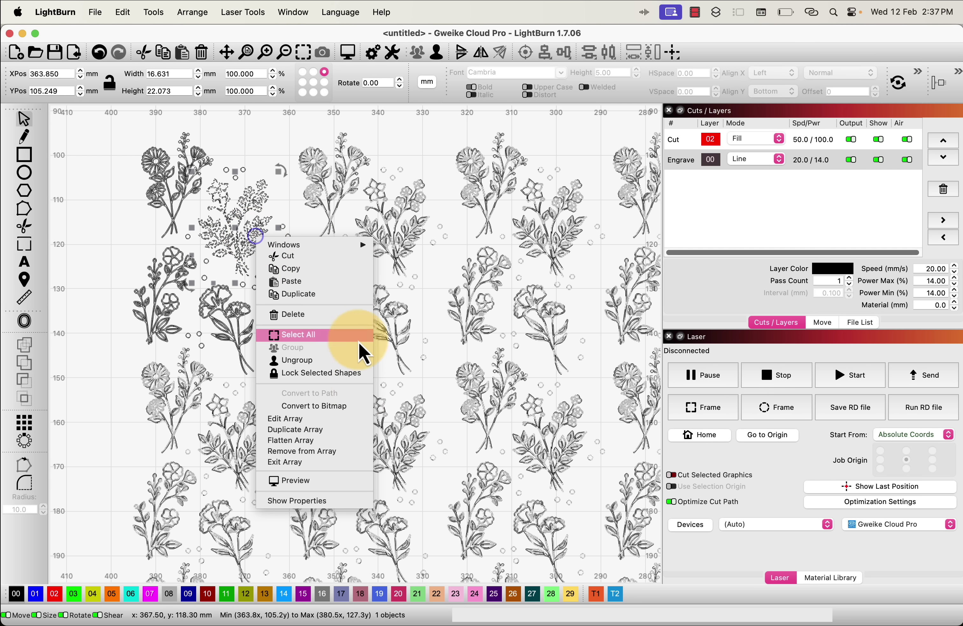
{"action": "left_click", "coordinate": [332, 421]}
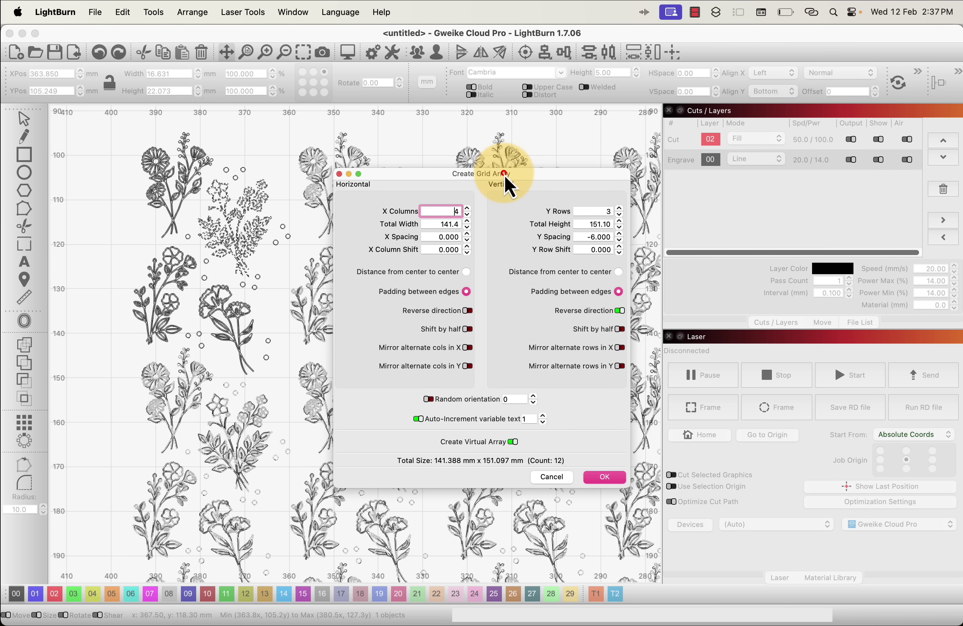
{"action": "left_click_drag", "start_coordinate": [505, 174], "coordinate": [225, 138]}
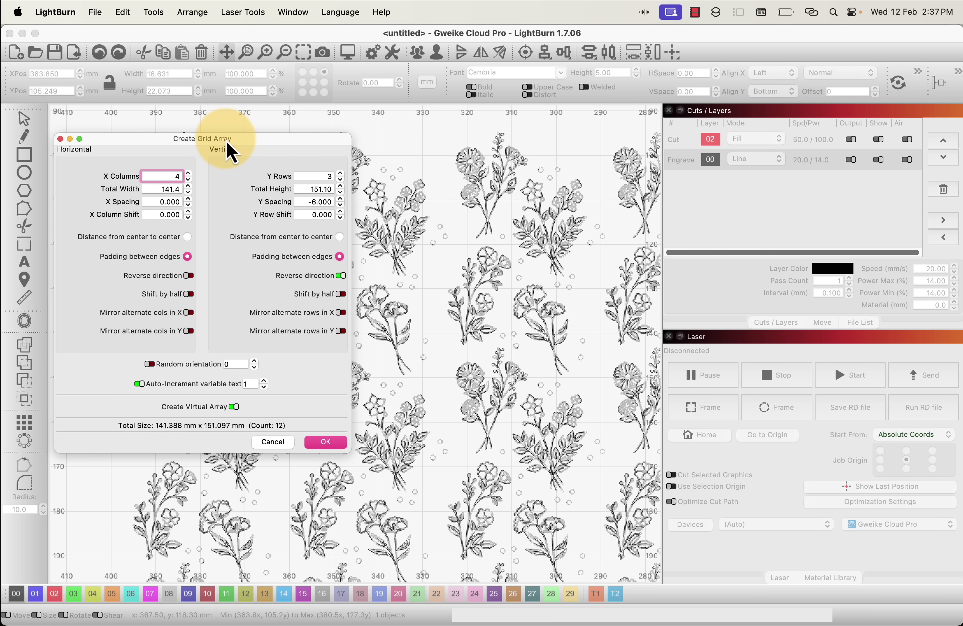
{"action": "left_click", "coordinate": [189, 204]}
{"action": "left_click", "coordinate": [189, 205]}
{"action": "left_click", "coordinate": [189, 205]}
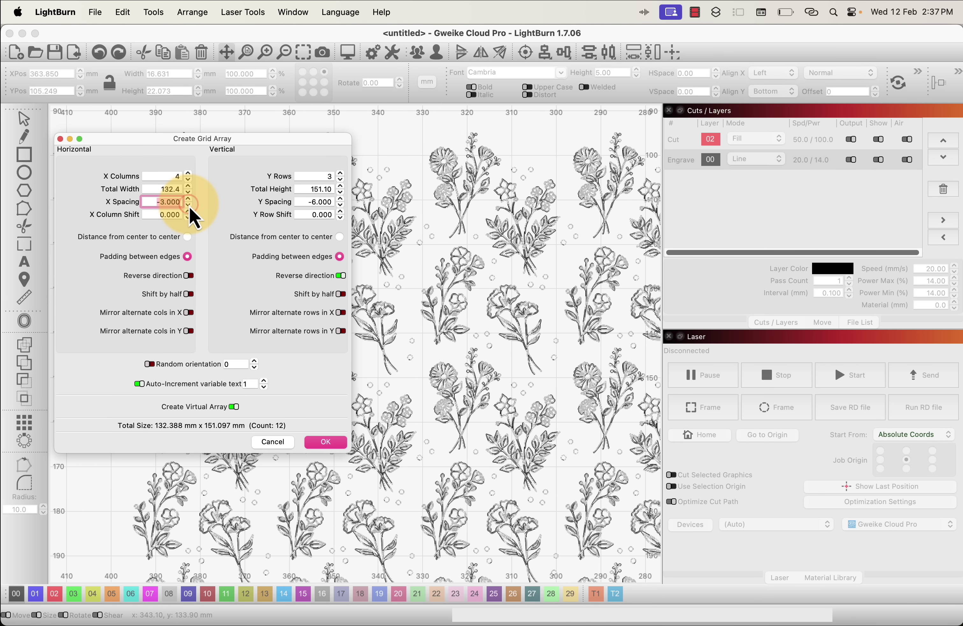
{"action": "left_click", "coordinate": [188, 204]}
{"action": "left_click", "coordinate": [188, 204]}
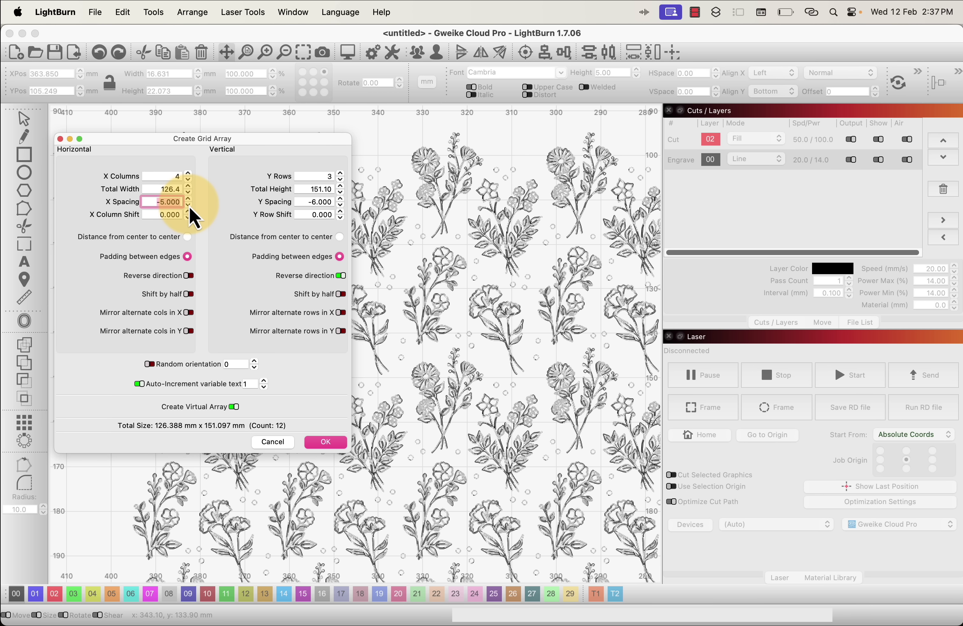
Try a Y spacing of -7.000, return it to -6.000 and apply the array settings.
{"action": "left_click", "coordinate": [341, 205]}
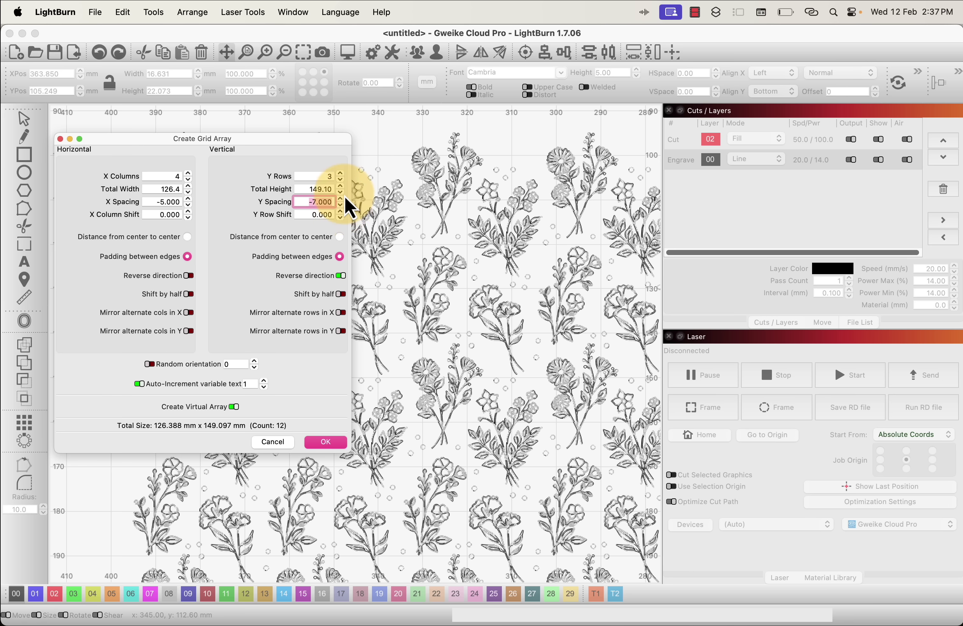
{"action": "left_click", "coordinate": [341, 199]}
{"action": "left_click", "coordinate": [326, 446]}
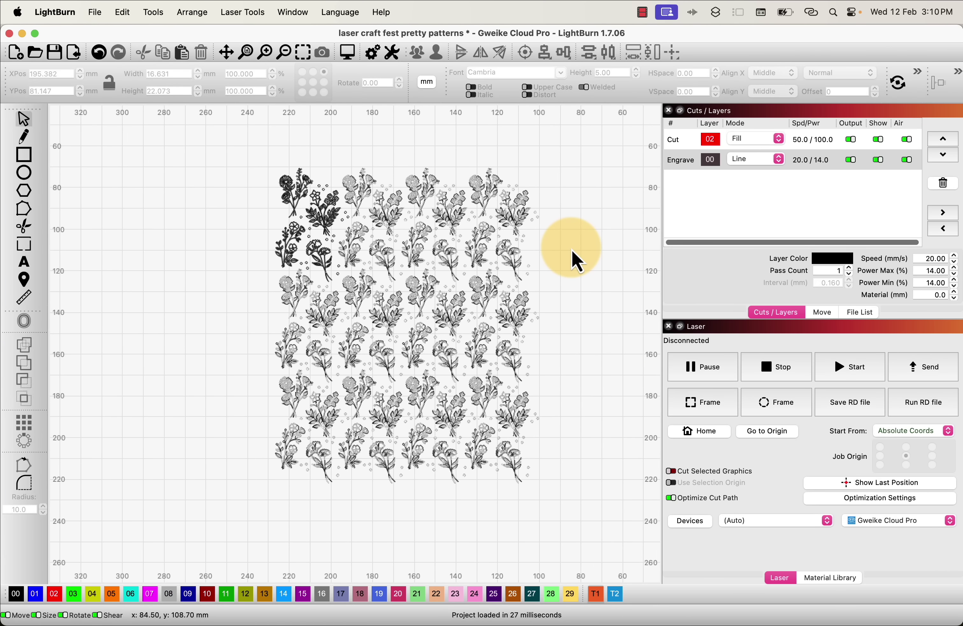
Switch the Engrave layer 00 to Fill mode and preview the full flower pattern.
{"action": "left_click", "coordinate": [761, 159]}
{"action": "left_click", "coordinate": [761, 167]}
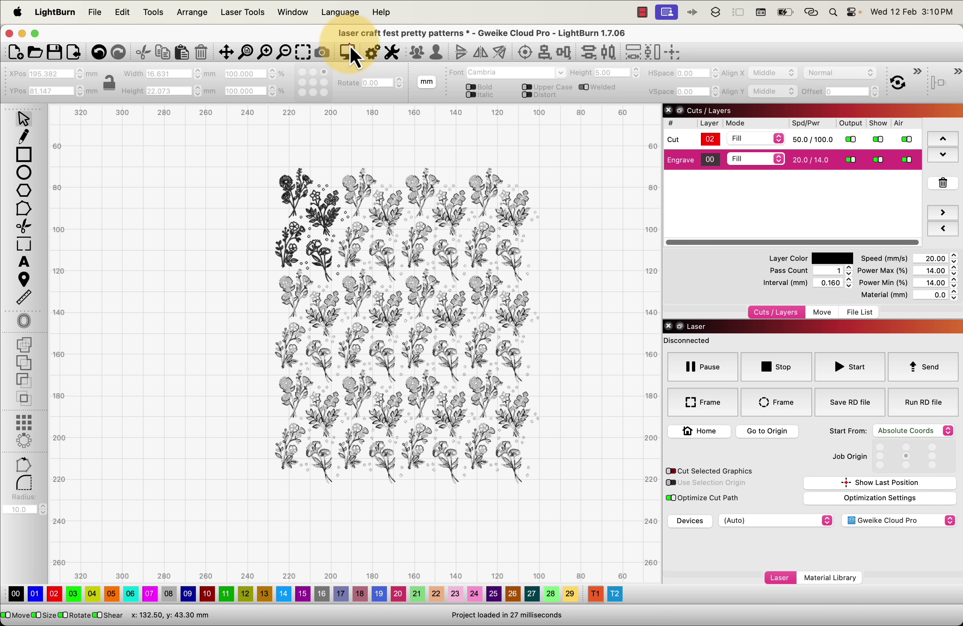
{"action": "left_click", "coordinate": [348, 51]}
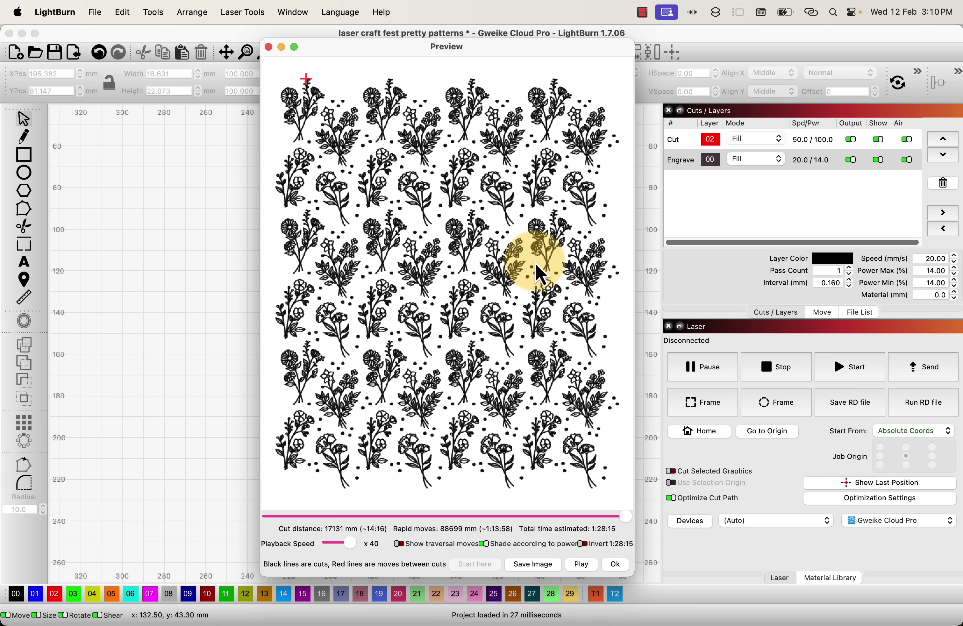
{"action": "left_click", "coordinate": [615, 564]}
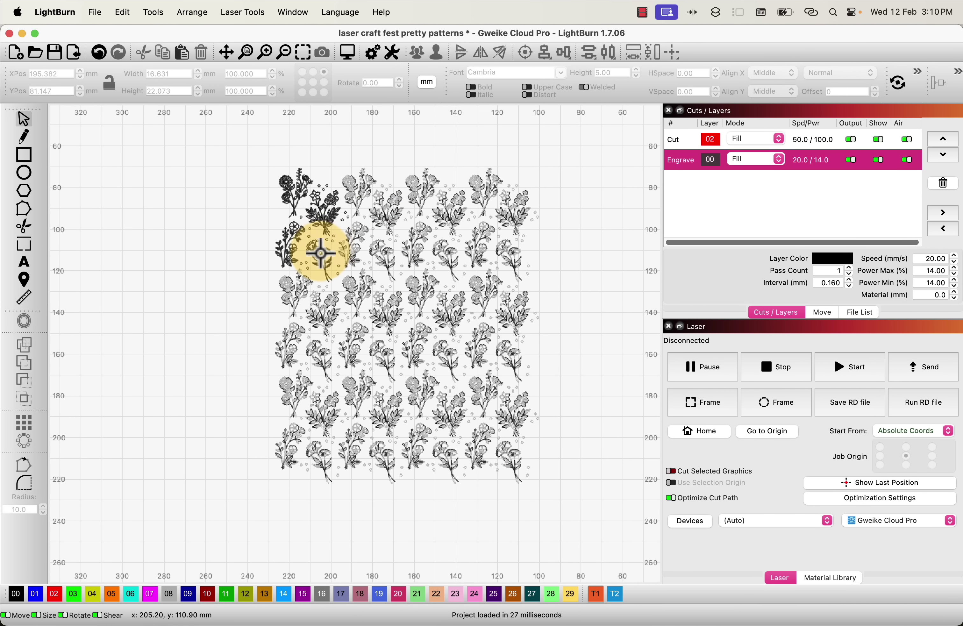
Flatten the virtual grid array of the four original flowers and their filler circles into individual shapes.
{"action": "left_click_drag", "start_coordinate": [328, 250], "coordinate": [356, 259]}
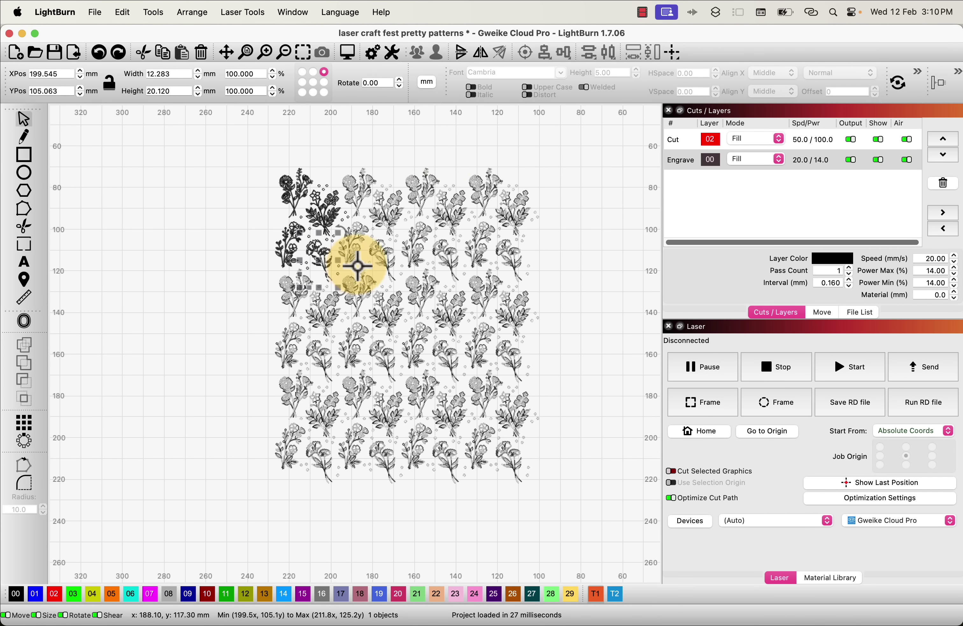
{"action": "left_click", "coordinate": [444, 155]}
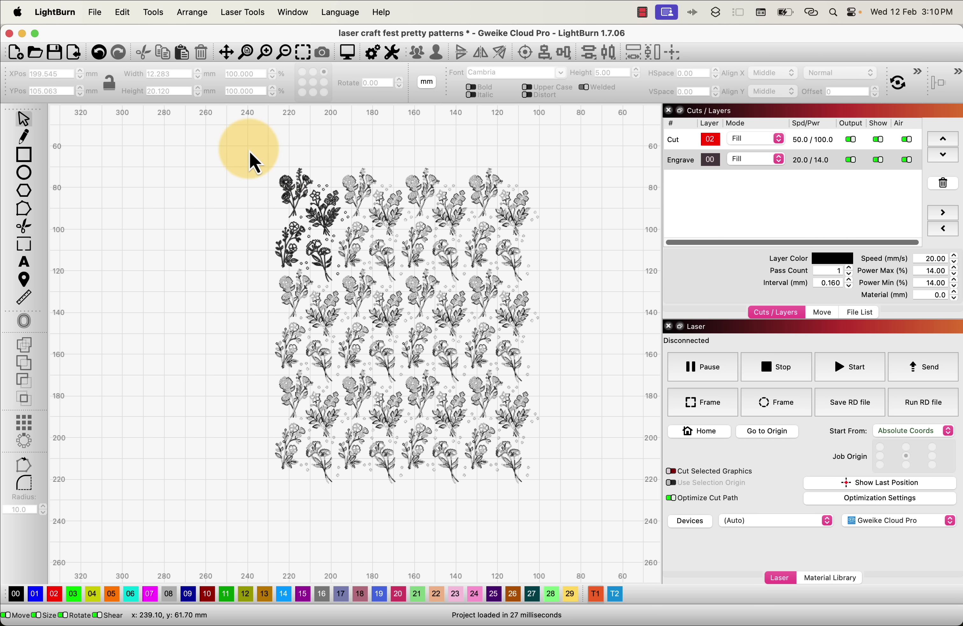
{"action": "left_click_drag", "start_coordinate": [227, 146], "coordinate": [353, 295]}
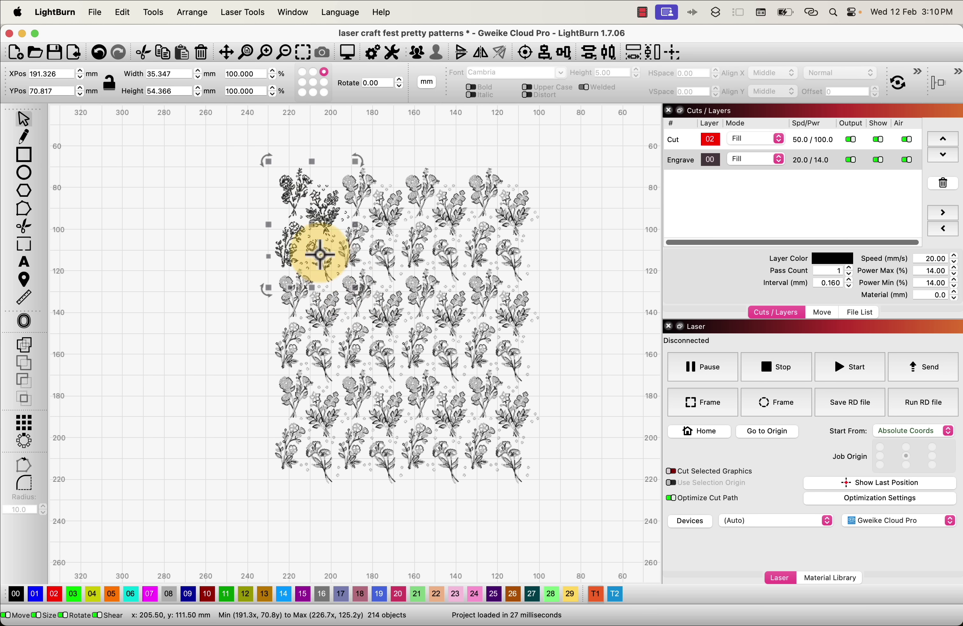
{"action": "right_click", "coordinate": [326, 205]}
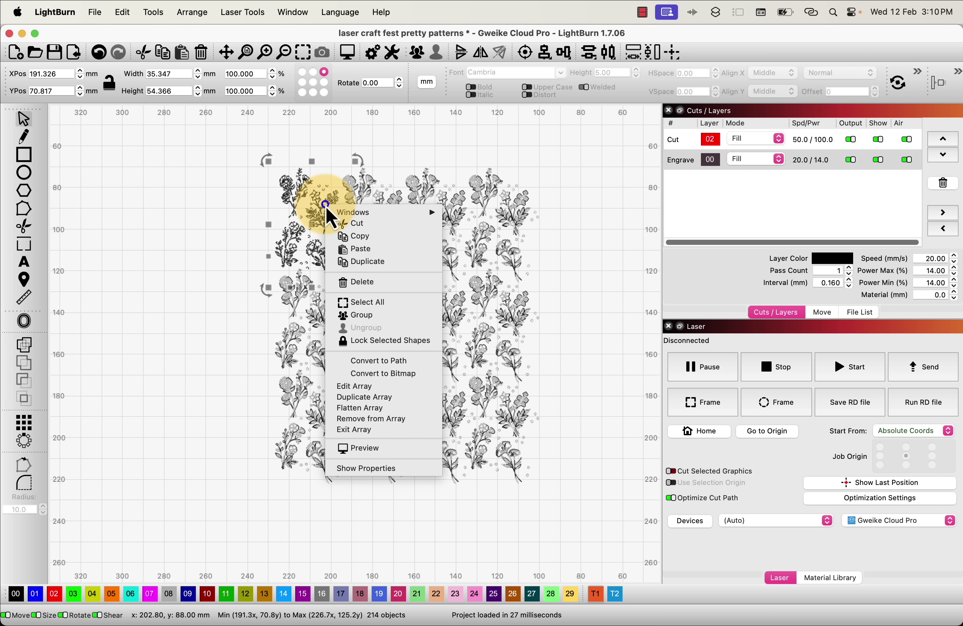
{"action": "left_click", "coordinate": [358, 409]}
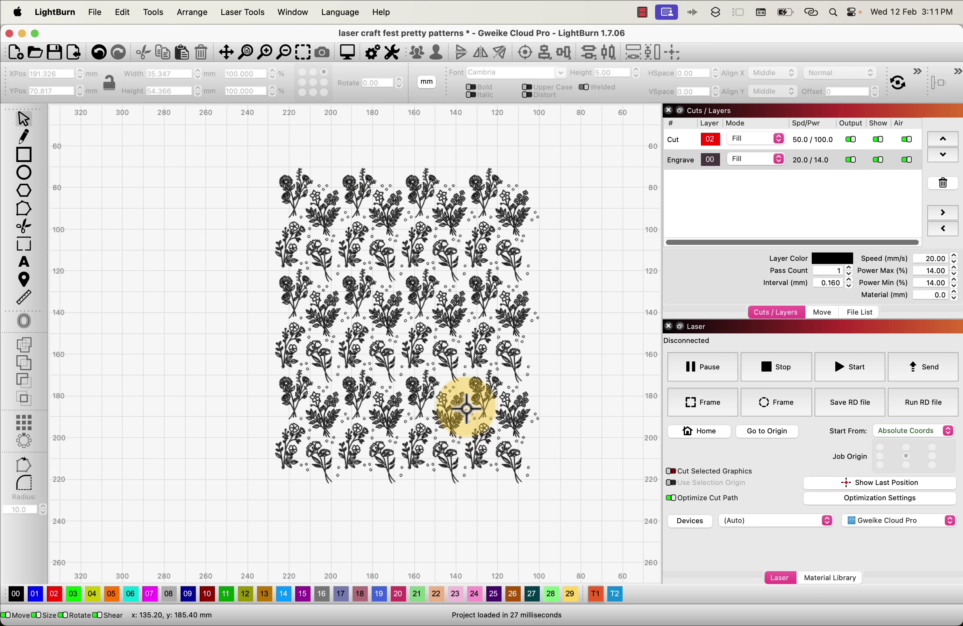
Check in the middle of the flattened pattern that each bouquet can be selected as its own object.
{"action": "scroll", "coordinate": [451, 327], "scroll_direction": "up", "scroll_amount": 2}
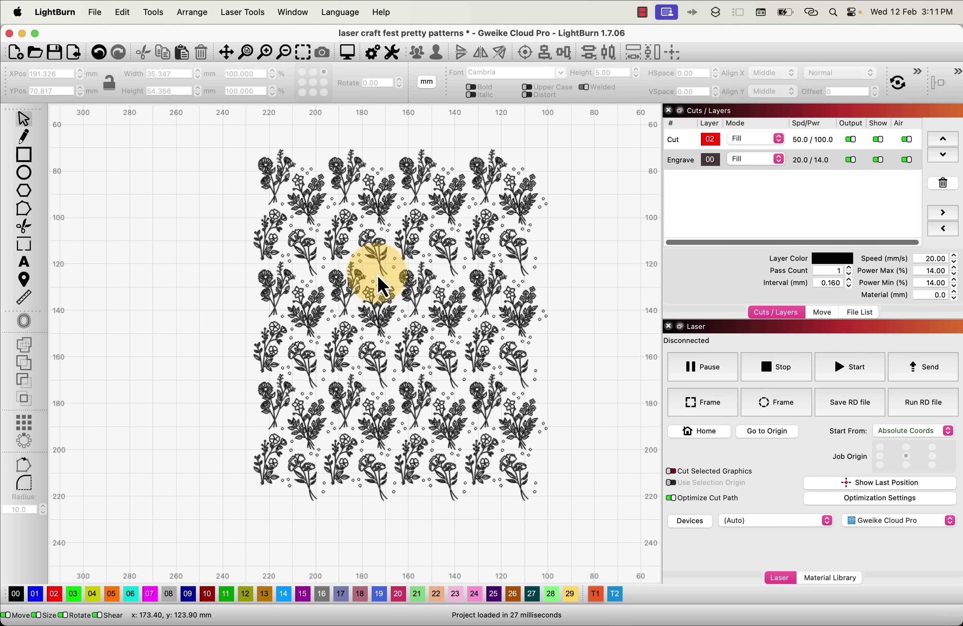
{"action": "scroll", "coordinate": [376, 280], "scroll_direction": "up", "scroll_amount": 2}
{"action": "left_click", "coordinate": [373, 321]}
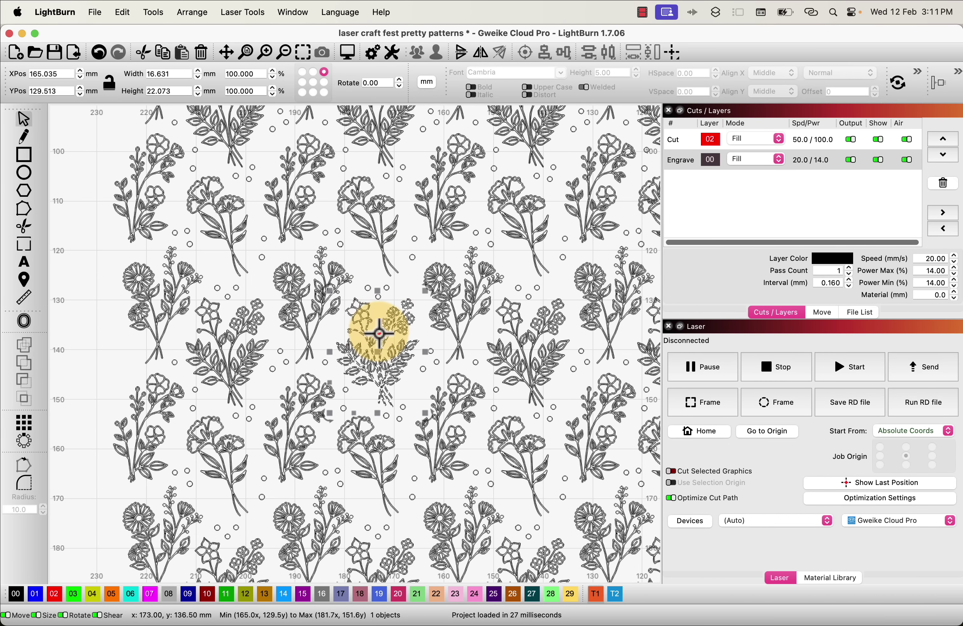
{"action": "left_click", "coordinate": [457, 307]}
{"action": "left_click", "coordinate": [357, 276]}
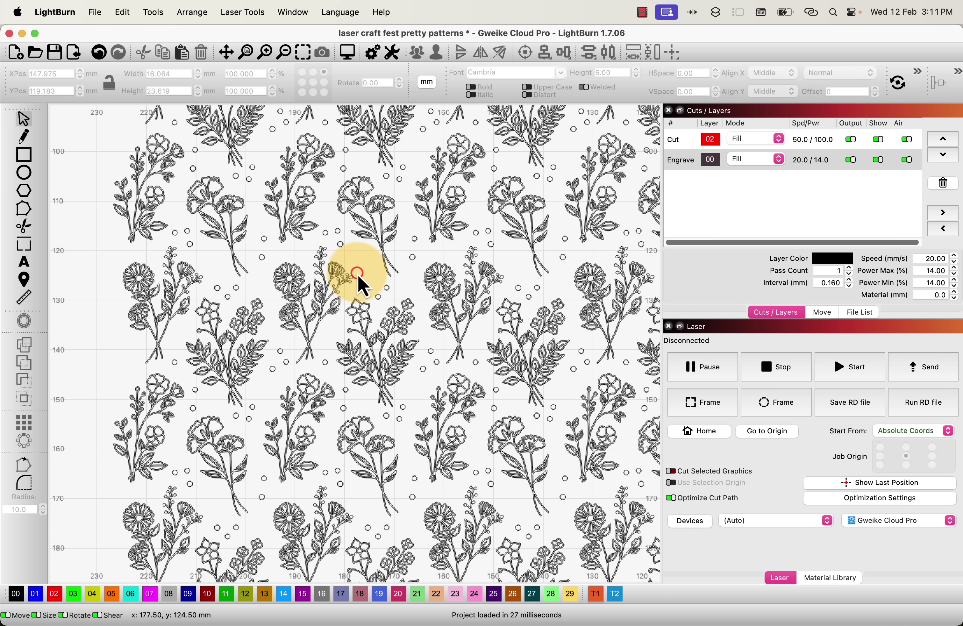
{"action": "scroll", "coordinate": [357, 275], "scroll_direction": "down", "scroll_amount": 2}
{"action": "scroll", "coordinate": [358, 275], "scroll_direction": "down", "scroll_amount": 3}
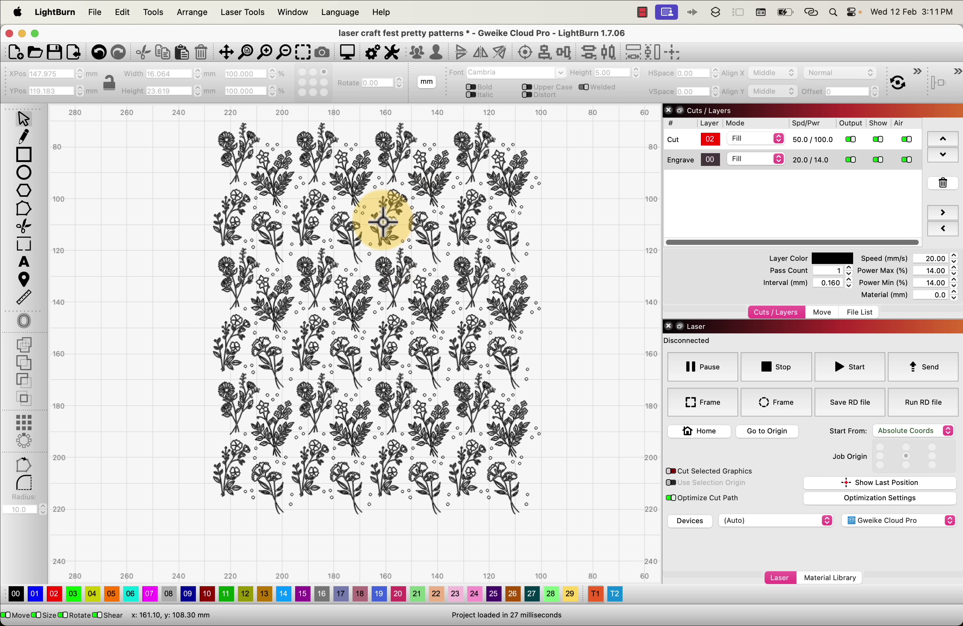
Examine the stem forks of a berry-and-blossom sprig for a sharp node that can serve as a repeat reference point.
{"action": "scroll", "coordinate": [378, 244], "scroll_direction": "up", "scroll_amount": 3}
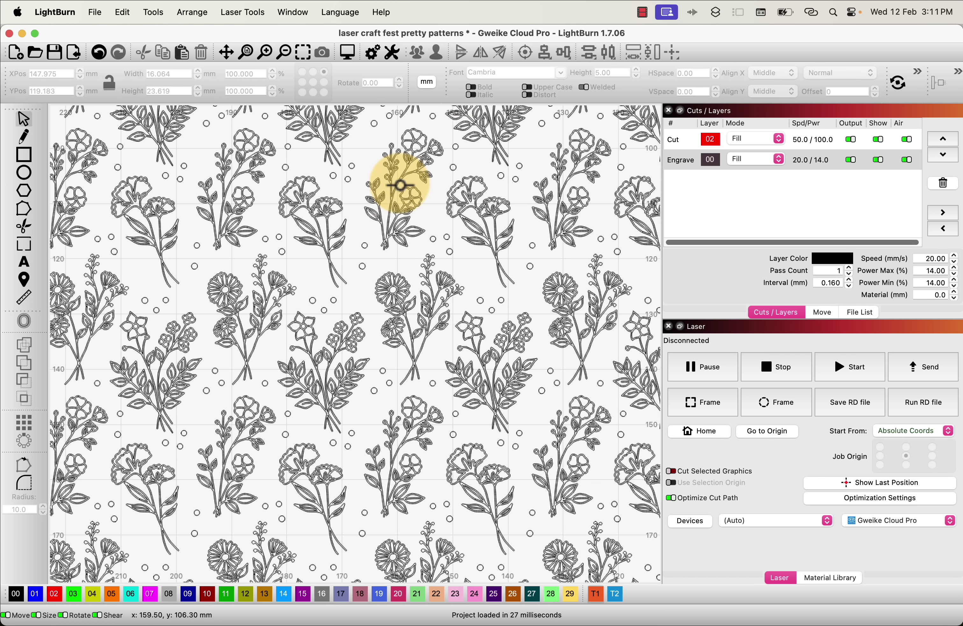
{"action": "scroll", "coordinate": [393, 189], "scroll_direction": "up", "scroll_amount": 4}
{"action": "scroll", "coordinate": [389, 197], "scroll_direction": "up", "scroll_amount": 6}
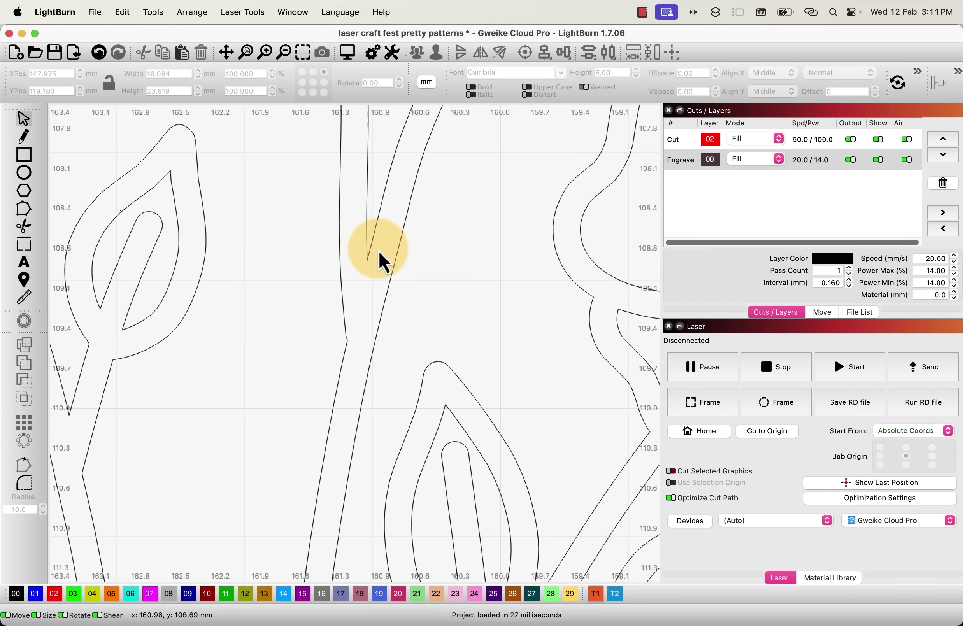
{"action": "left_click", "coordinate": [368, 262]}
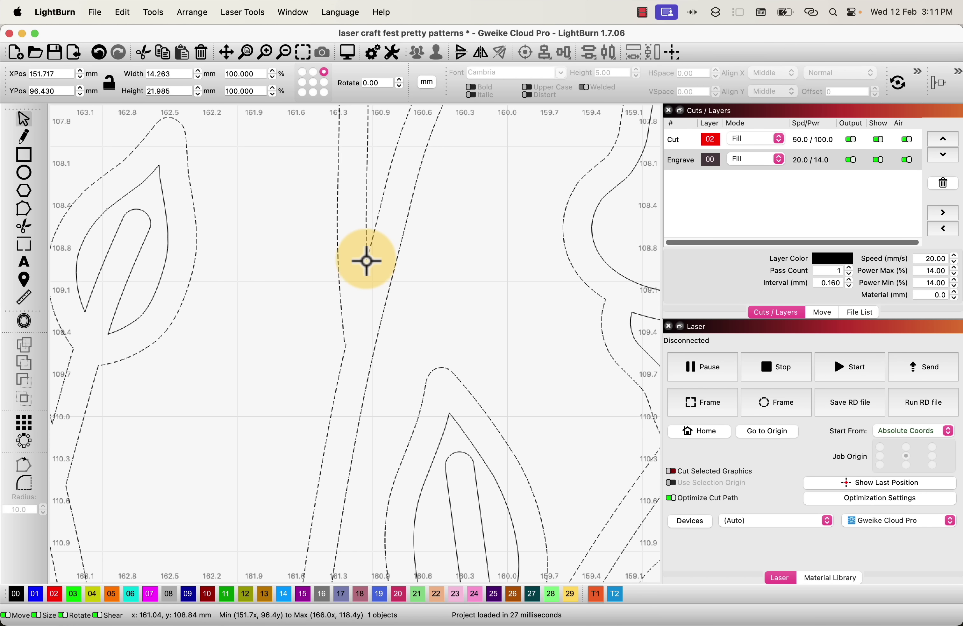
{"action": "left_click", "coordinate": [443, 275]}
{"action": "scroll", "coordinate": [364, 260], "scroll_direction": "down", "scroll_amount": 10}
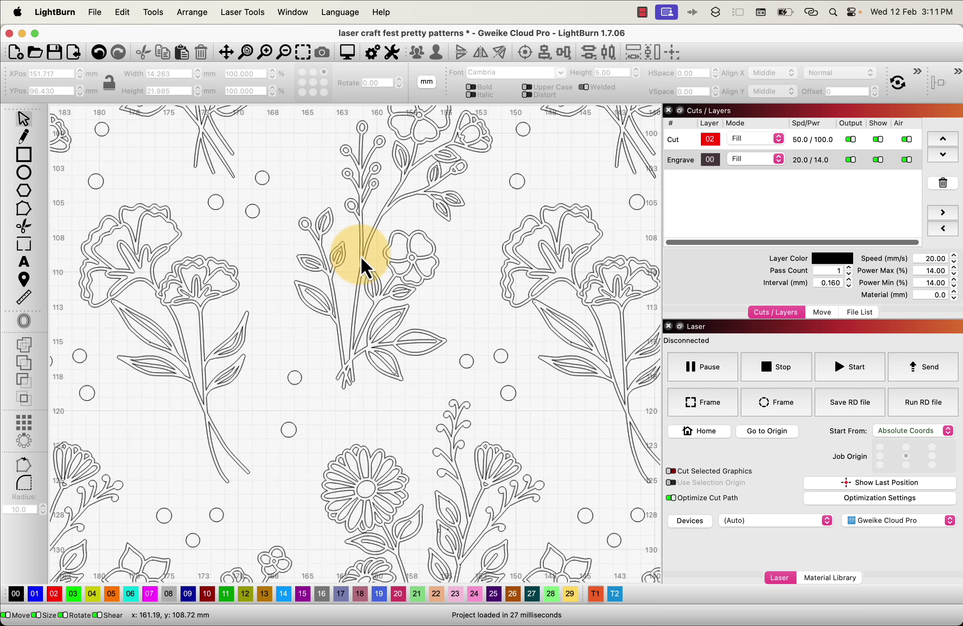
{"action": "left_click_drag", "start_coordinate": [368, 243], "coordinate": [343, 210]}
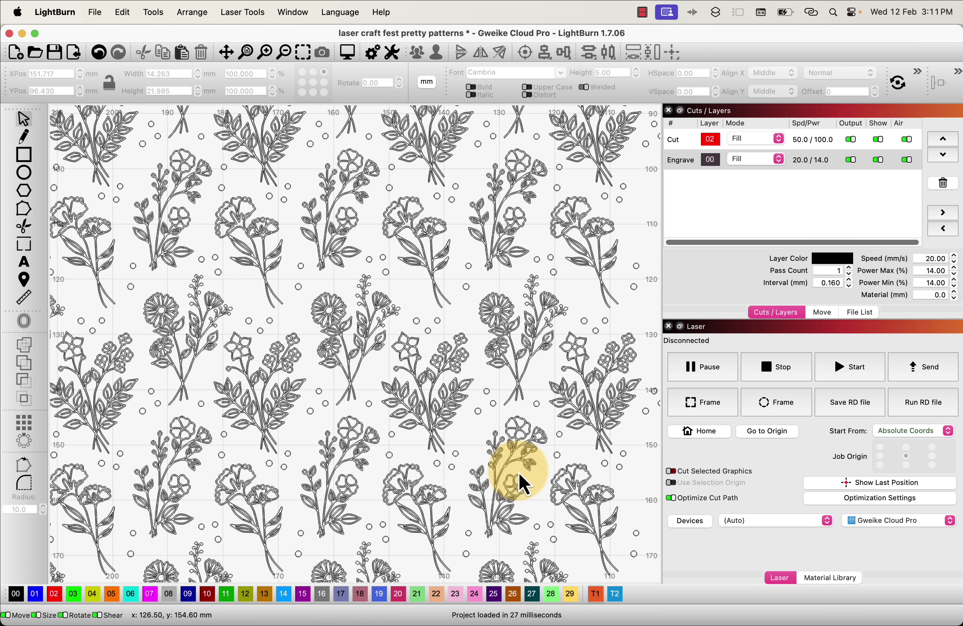
Draw a straight horizontal line about 30.35 mm long between the matching stem forks of two neighbouring berry-and-blossom sprigs.
{"action": "left_click", "coordinate": [25, 137]}
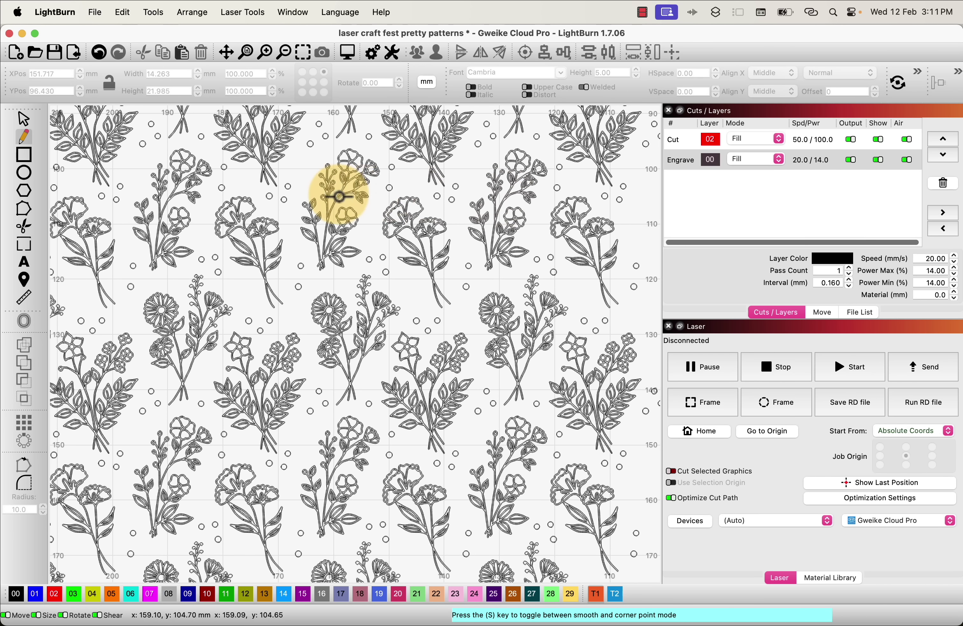
{"action": "scroll", "coordinate": [338, 199], "scroll_direction": "up", "scroll_amount": 10}
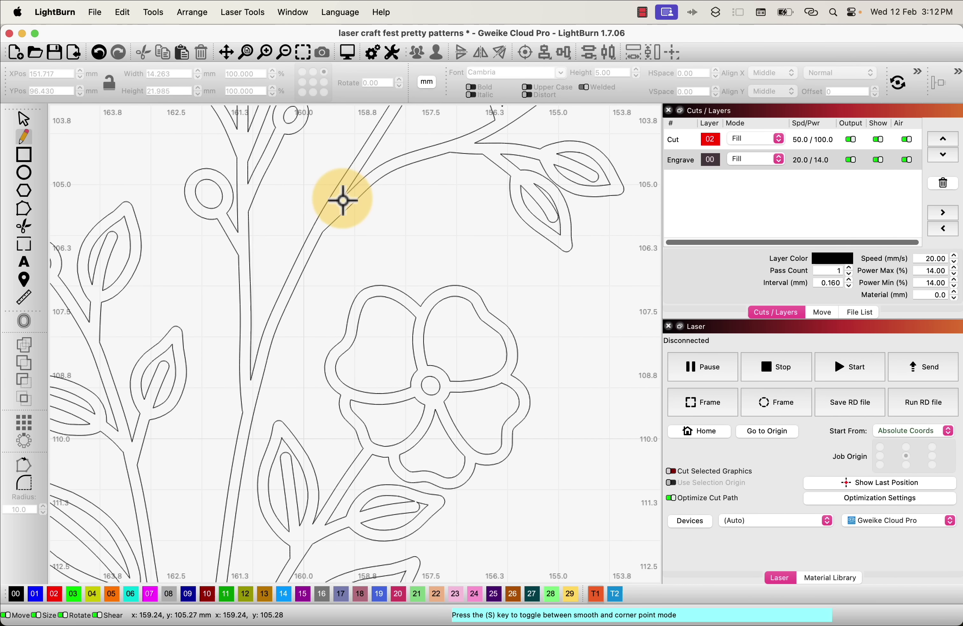
{"action": "left_click", "coordinate": [344, 200]}
{"action": "scroll", "coordinate": [309, 187], "scroll_direction": "up", "scroll_amount": 5}
{"action": "scroll", "coordinate": [296, 191], "scroll_direction": "down", "scroll_amount": 6}
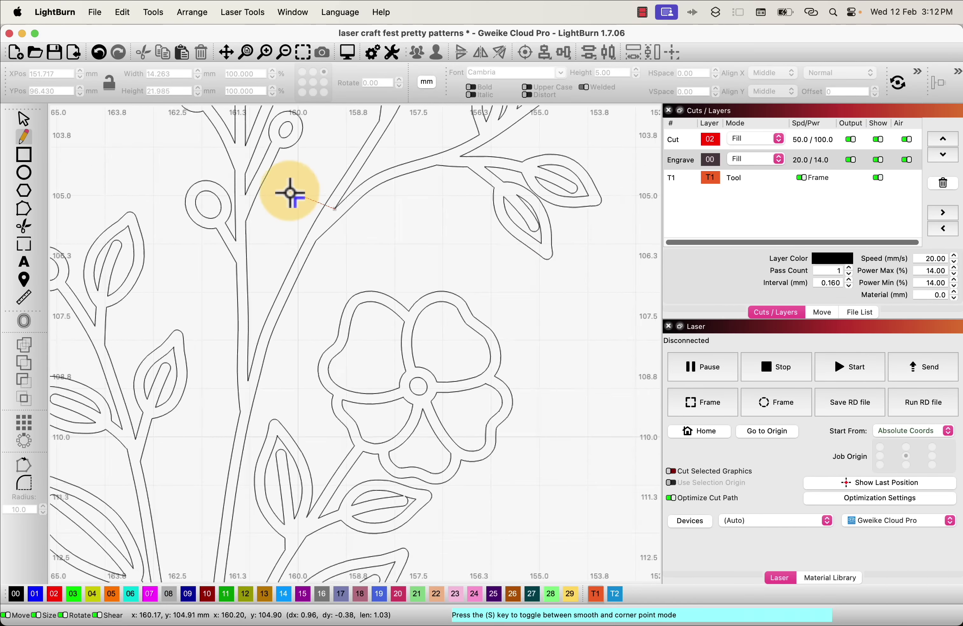
{"action": "scroll", "coordinate": [290, 192], "scroll_direction": "down", "scroll_amount": 7}
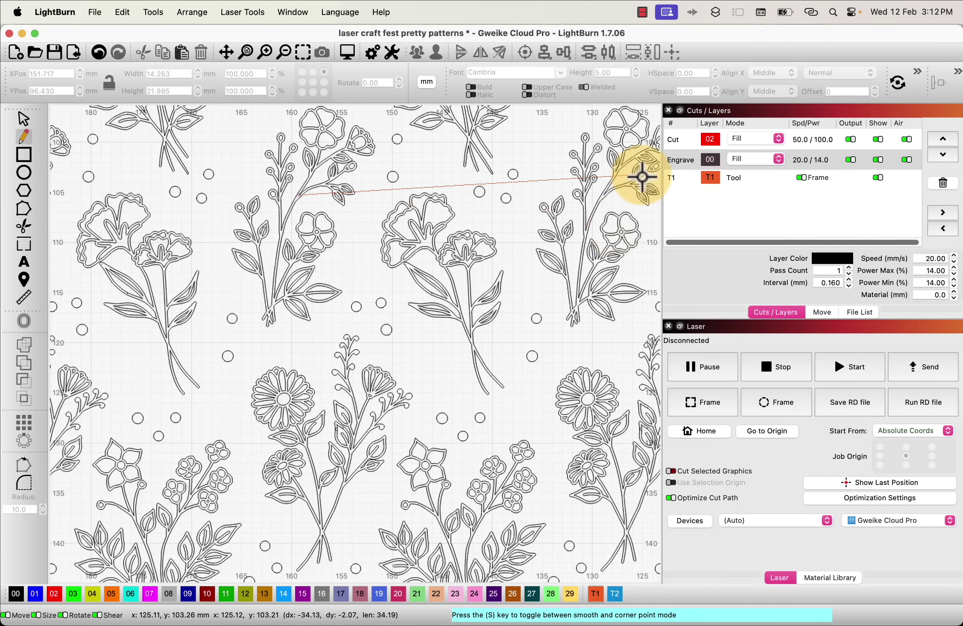
{"action": "scroll", "coordinate": [622, 195], "scroll_direction": "up", "scroll_amount": 9}
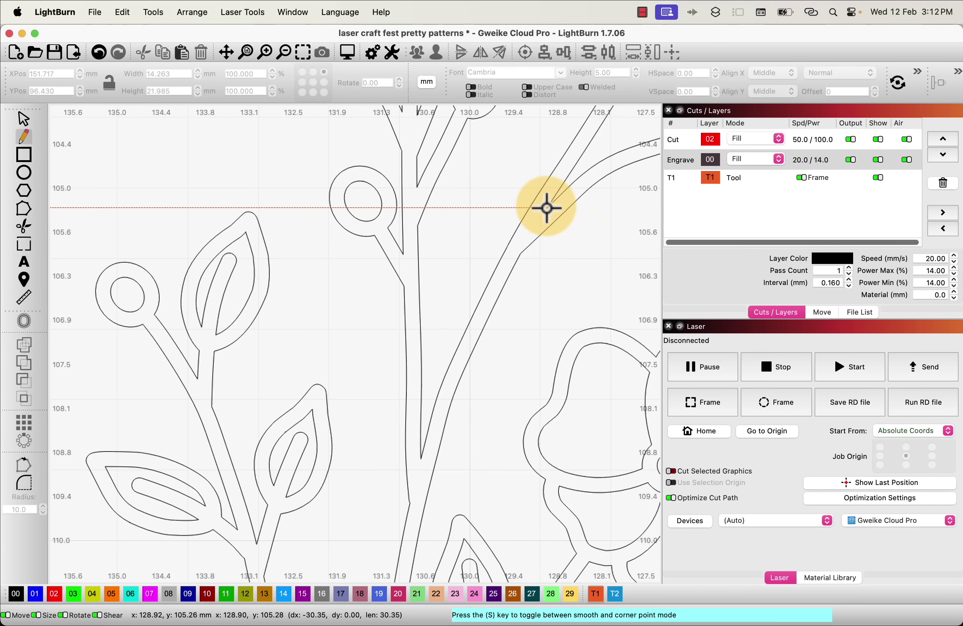
{"action": "scroll", "coordinate": [547, 208], "scroll_direction": "up", "scroll_amount": 5}
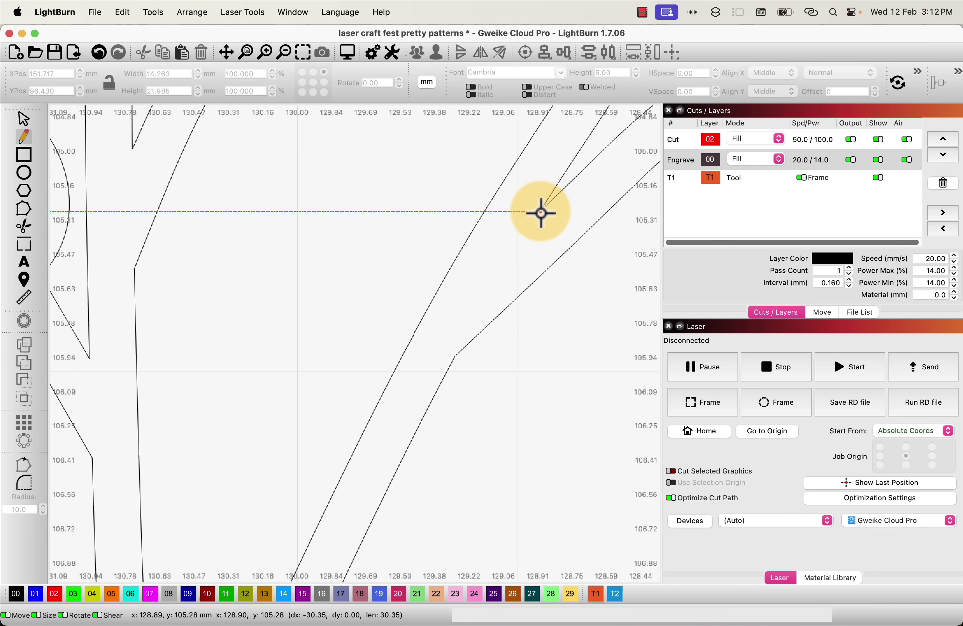
{"action": "left_click", "coordinate": [541, 213]}
Continue the outline about 48.4 mm straight down to the same stem fork on the sprig in the next repeat.
{"action": "scroll", "coordinate": [530, 185], "scroll_direction": "down", "scroll_amount": 10}
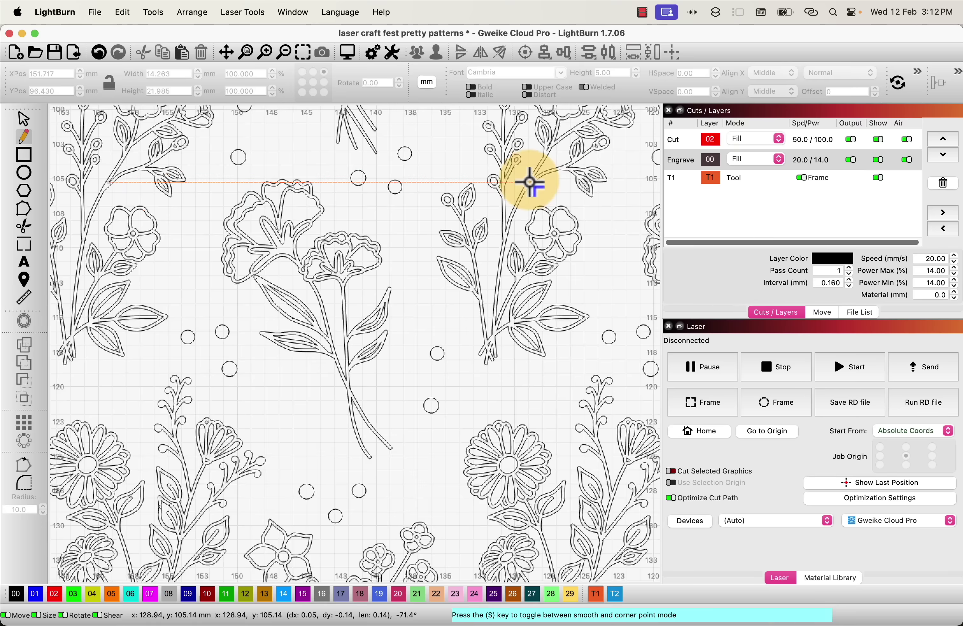
{"action": "scroll", "coordinate": [530, 183], "scroll_direction": "down", "scroll_amount": 2}
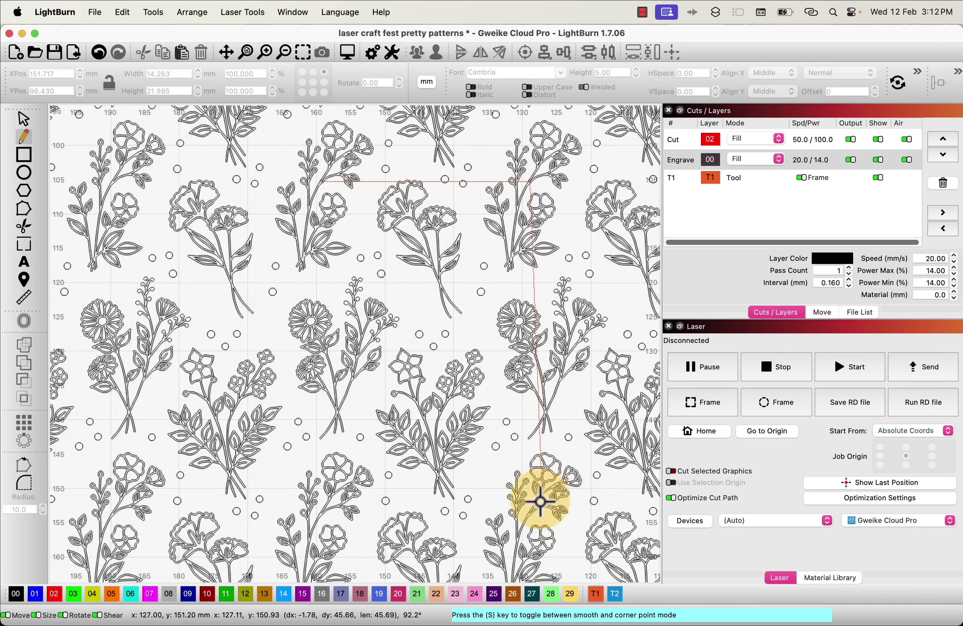
{"action": "scroll", "coordinate": [532, 524], "scroll_direction": "up", "scroll_amount": 10}
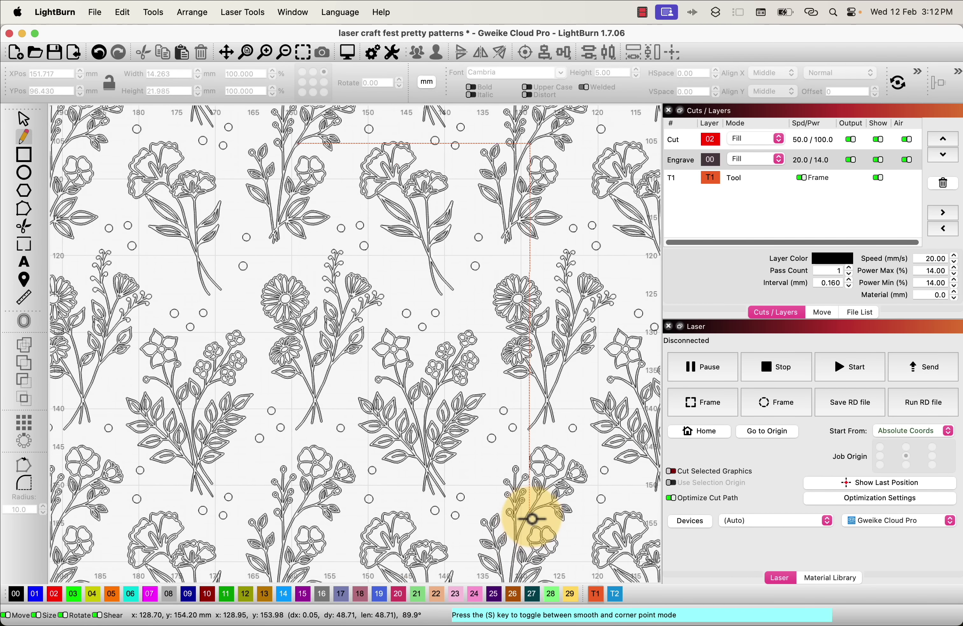
{"action": "scroll", "coordinate": [508, 467], "scroll_direction": "down", "scroll_amount": 3}
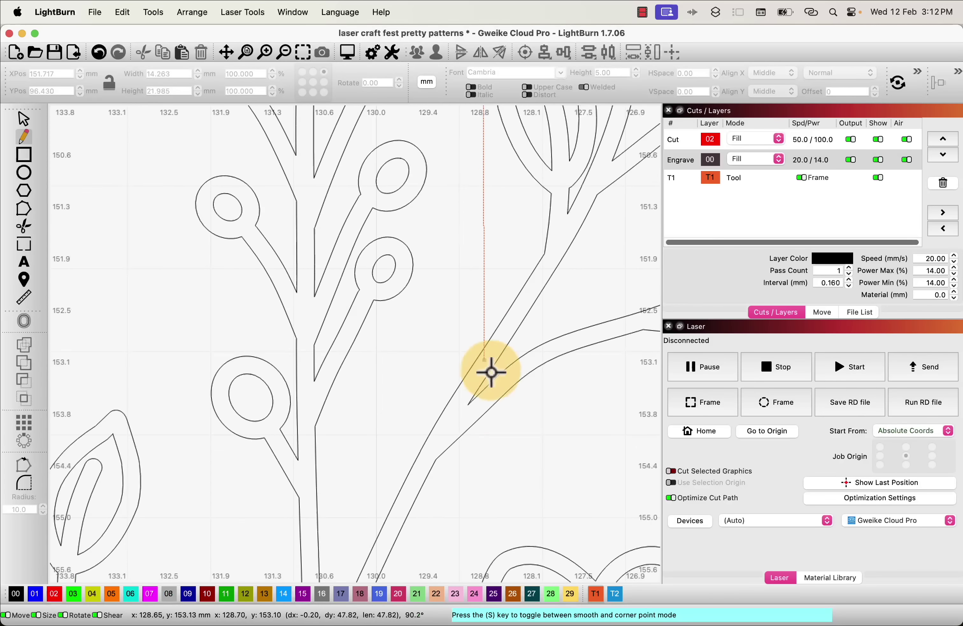
{"action": "left_click", "coordinate": [468, 409]}
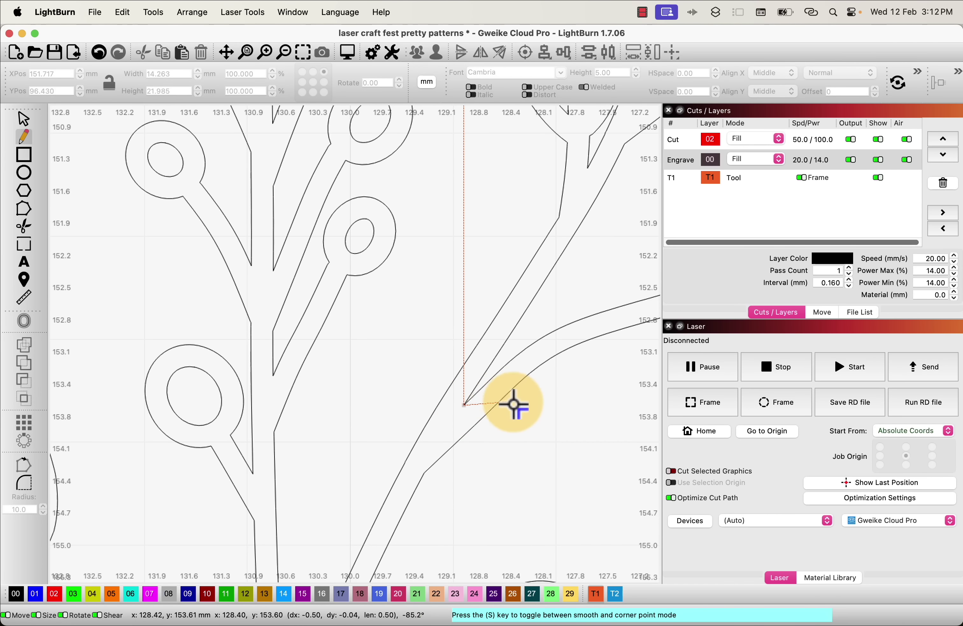
Run the outline back to the neighbouring sprig's stem fork and close it at the starting node, completing the repeat-tile rectangle.
{"action": "scroll", "coordinate": [540, 400], "scroll_direction": "down", "scroll_amount": 6}
{"action": "scroll", "coordinate": [327, 400], "scroll_direction": "up", "scroll_amount": 8}
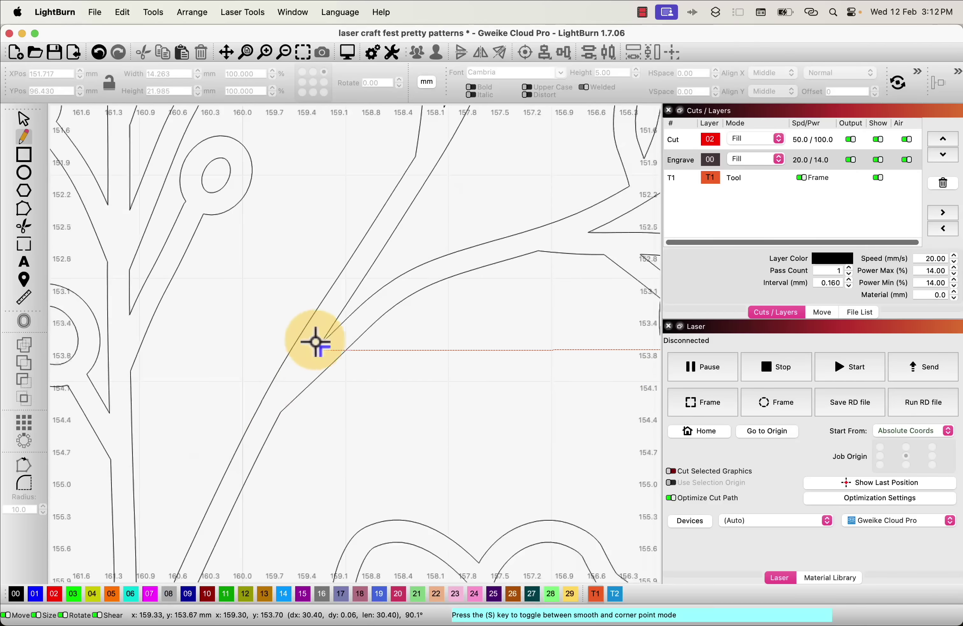
{"action": "left_click", "coordinate": [322, 347]}
{"action": "scroll", "coordinate": [322, 446], "scroll_direction": "down", "scroll_amount": 12}
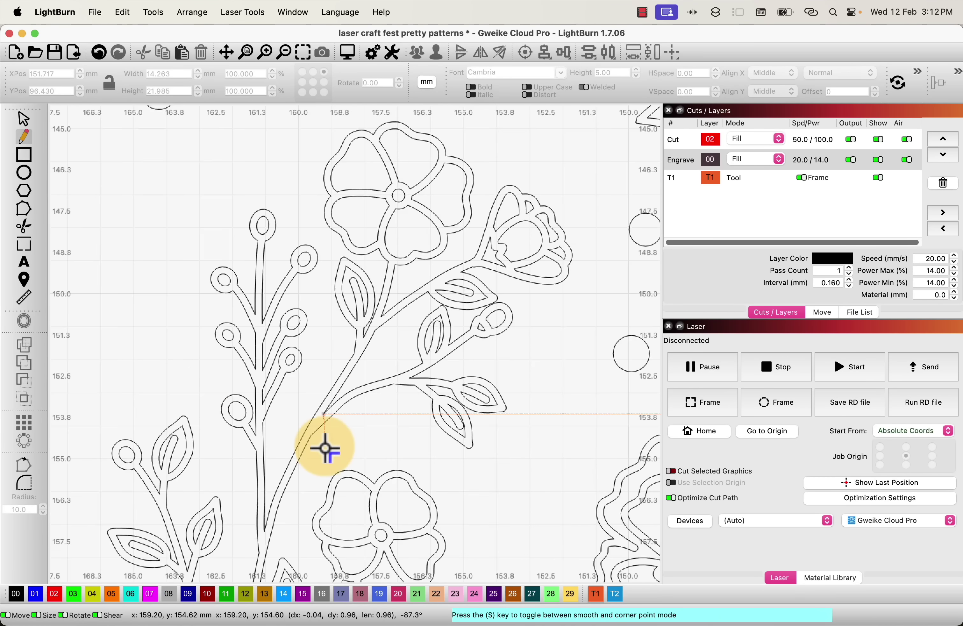
{"action": "scroll", "coordinate": [316, 180], "scroll_direction": "up", "scroll_amount": 10}
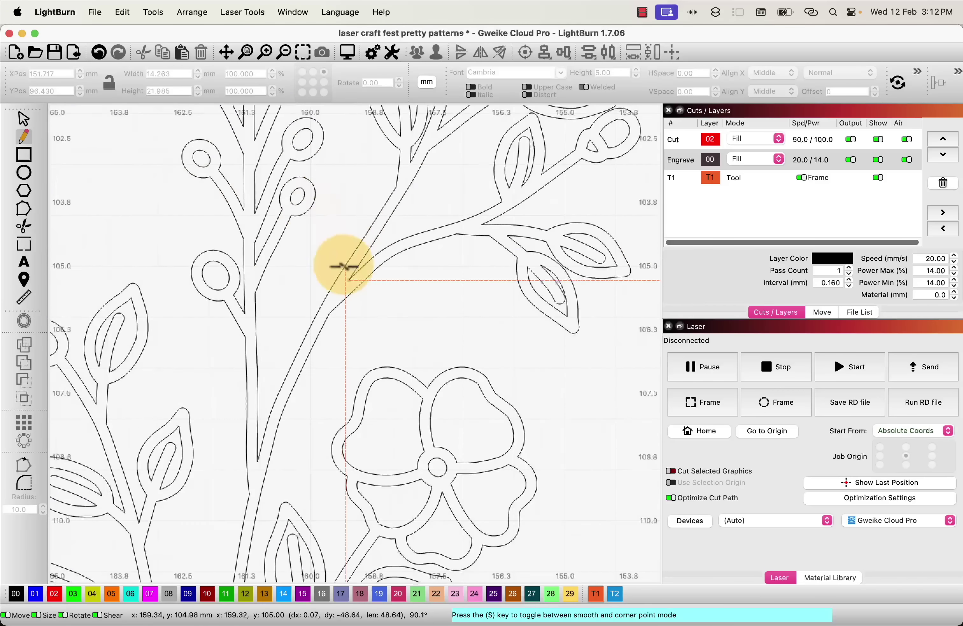
{"action": "left_click", "coordinate": [351, 283]}
{"action": "scroll", "coordinate": [258, 205], "scroll_direction": "down", "scroll_amount": 10}
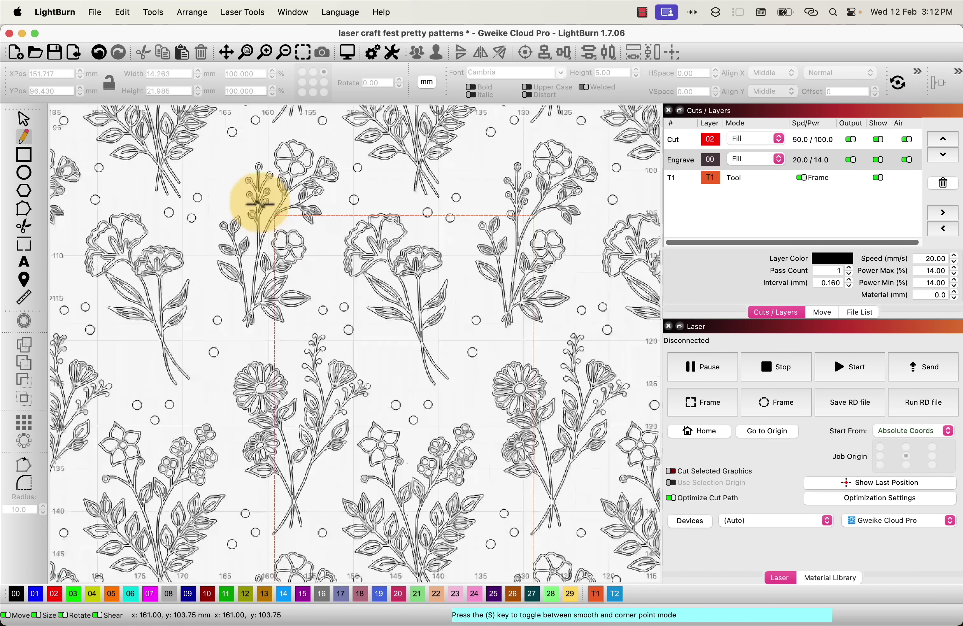
{"action": "scroll", "coordinate": [262, 226], "scroll_direction": "down", "scroll_amount": 2}
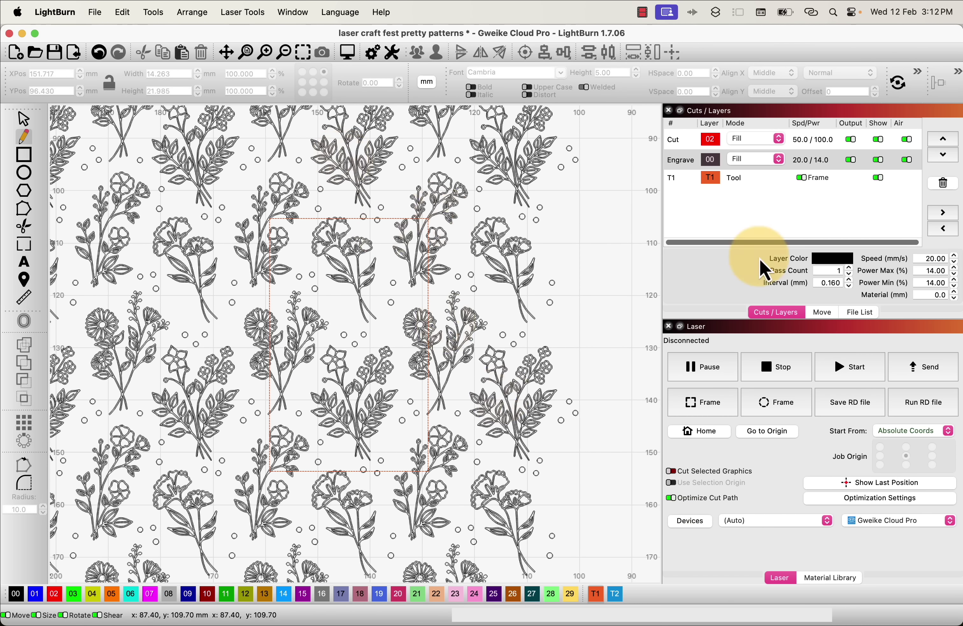
Select the repeat-tile rectangle, assign it to tool layer T1 and duplicate it in place.
{"action": "left_click", "coordinate": [733, 179]}
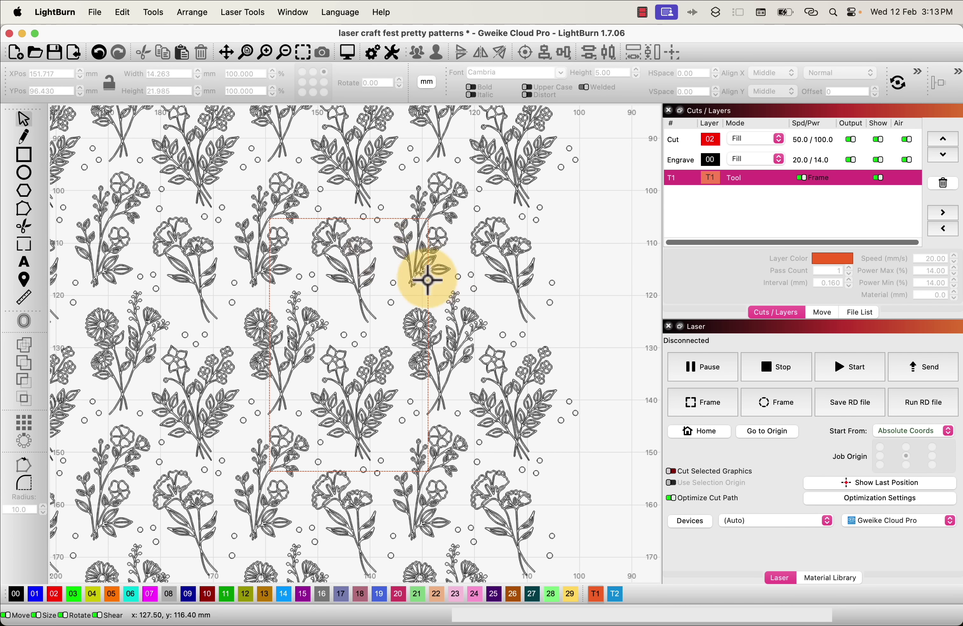
{"action": "left_click", "coordinate": [429, 292]}
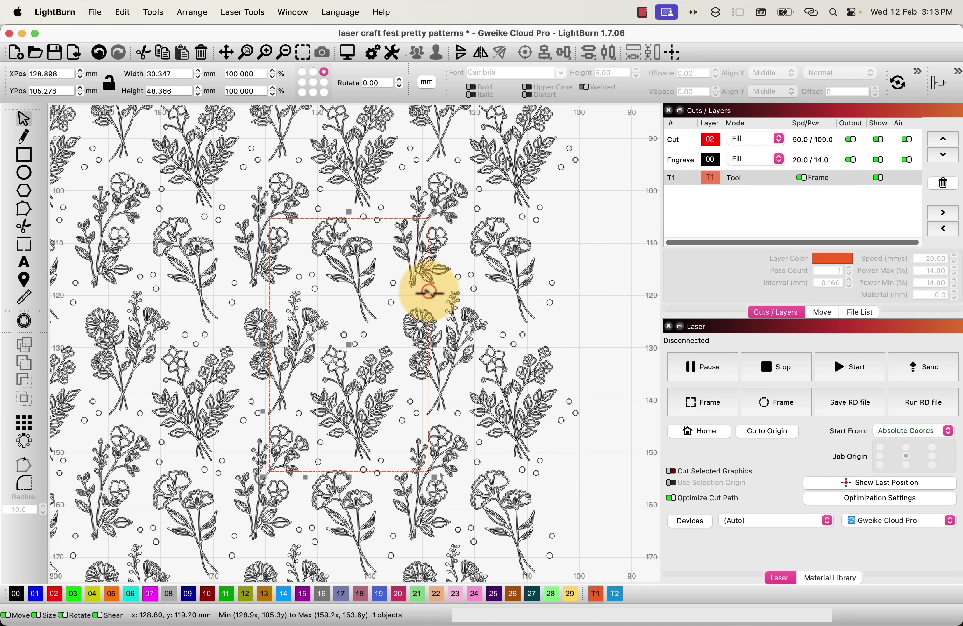
{"action": "left_click", "coordinate": [593, 596]}
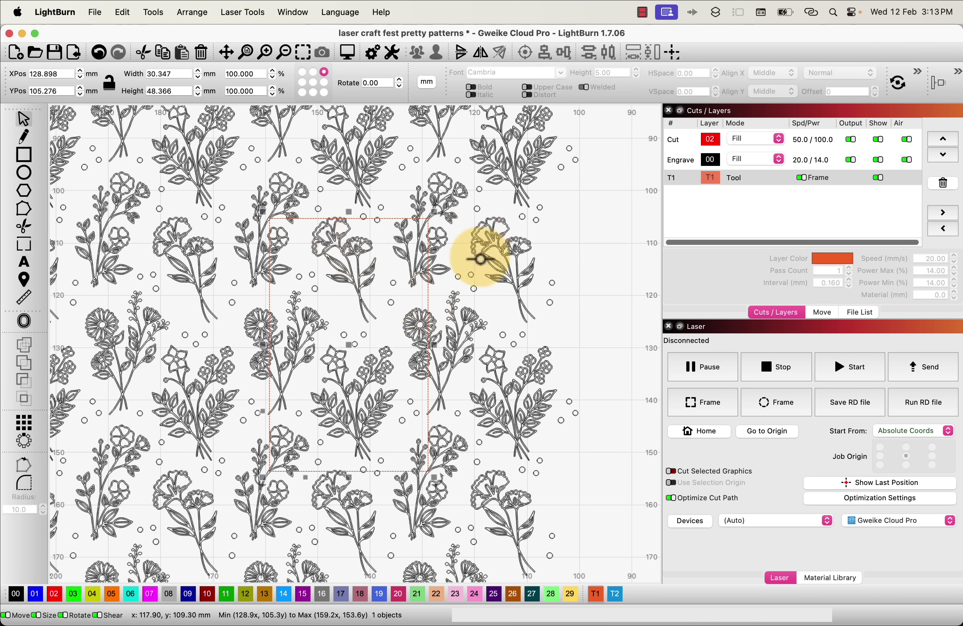
{"action": "right_click", "coordinate": [428, 287]}
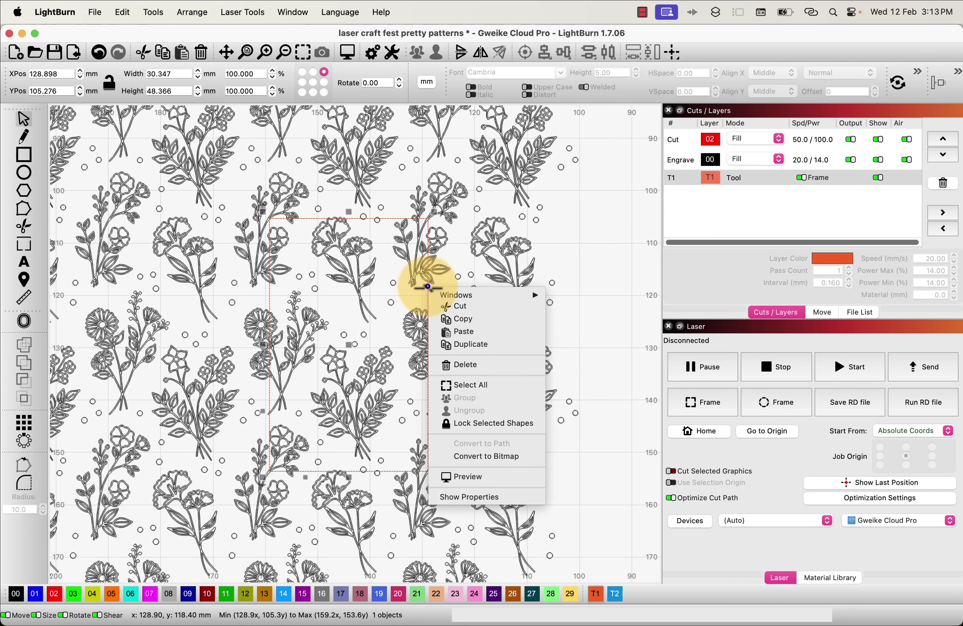
{"action": "left_click", "coordinate": [466, 345]}
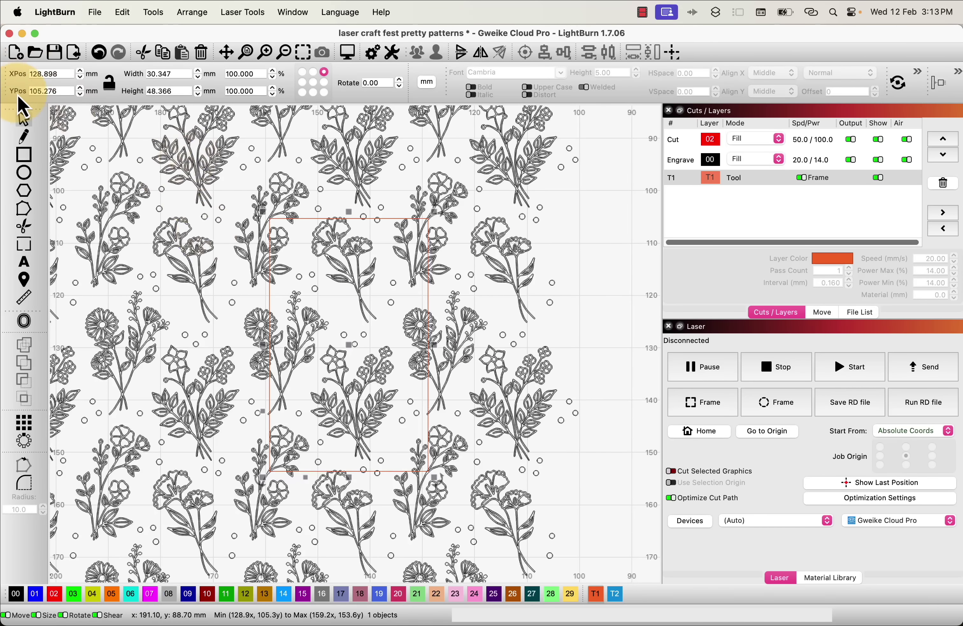
Move one copy of the repeat rectangle aside to check the duplicate, undo the move and clear the selection.
{"action": "left_click_drag", "start_coordinate": [404, 348], "coordinate": [453, 303]}
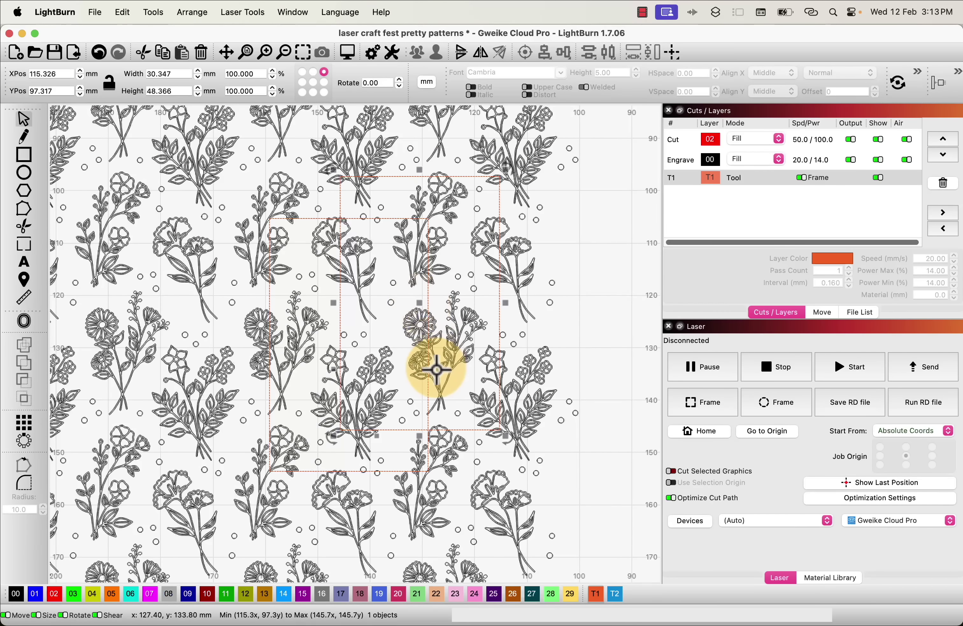
{"action": "key", "text": "super+z"}
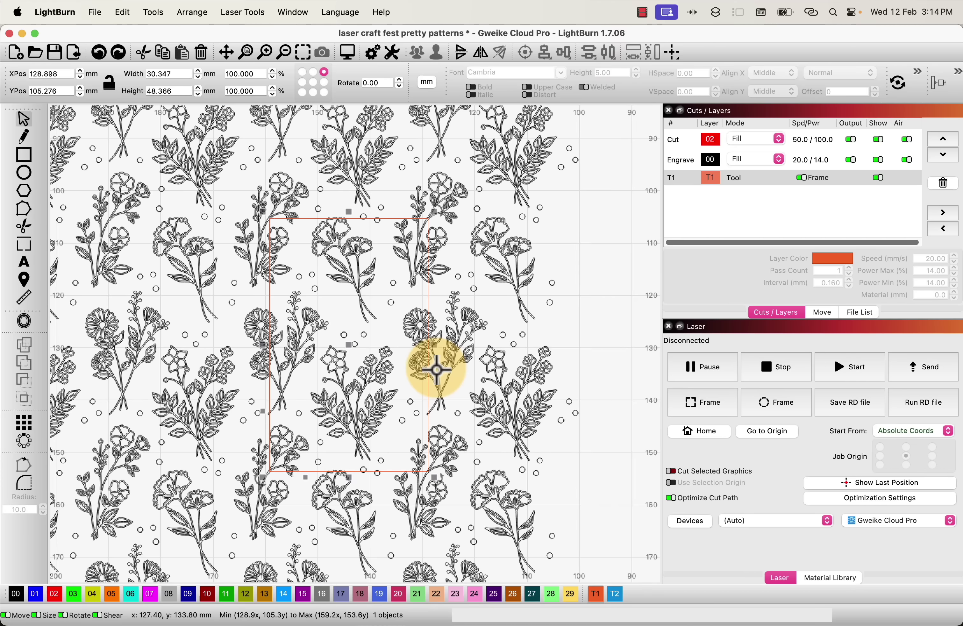
{"action": "left_click", "coordinate": [452, 194], "text": "shift"}
{"action": "left_click", "coordinate": [549, 310]}
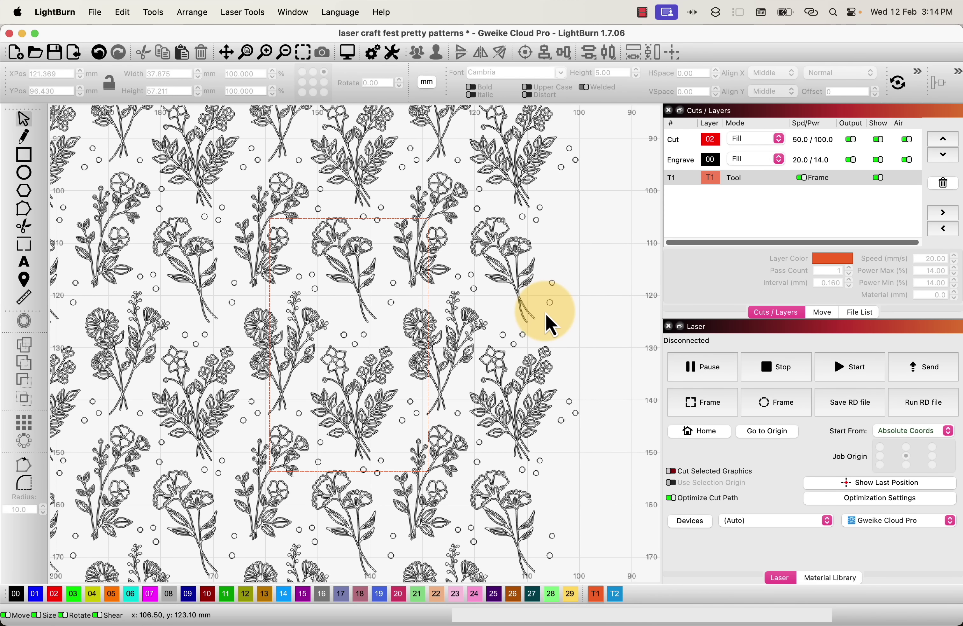
Hide tool layer T1 and group all the flower and dot shapes of the pattern into one object.
{"action": "scroll", "coordinate": [439, 297], "scroll_direction": "down", "scroll_amount": 3}
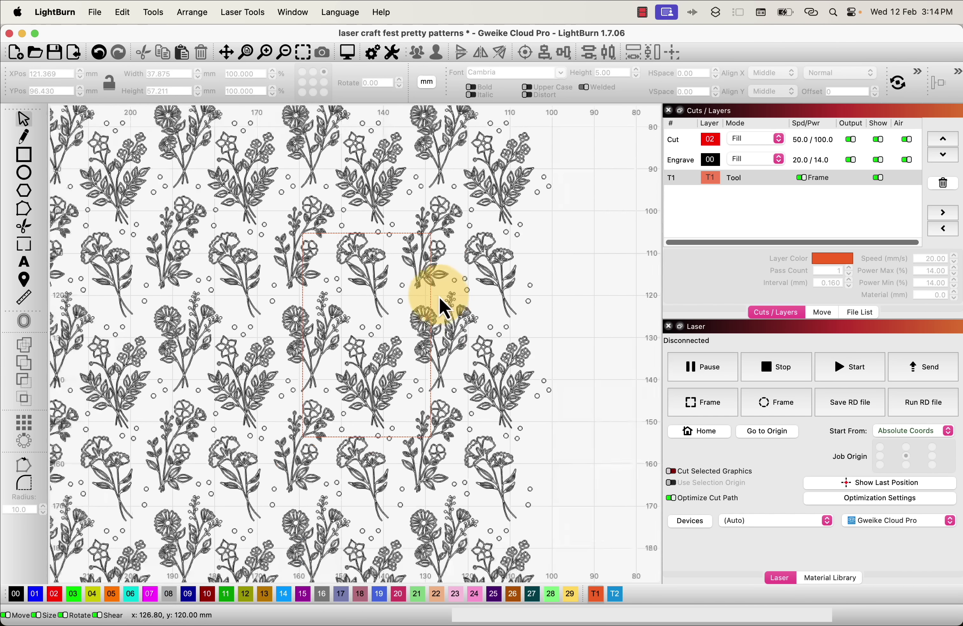
{"action": "scroll", "coordinate": [439, 297], "scroll_direction": "down", "scroll_amount": 3}
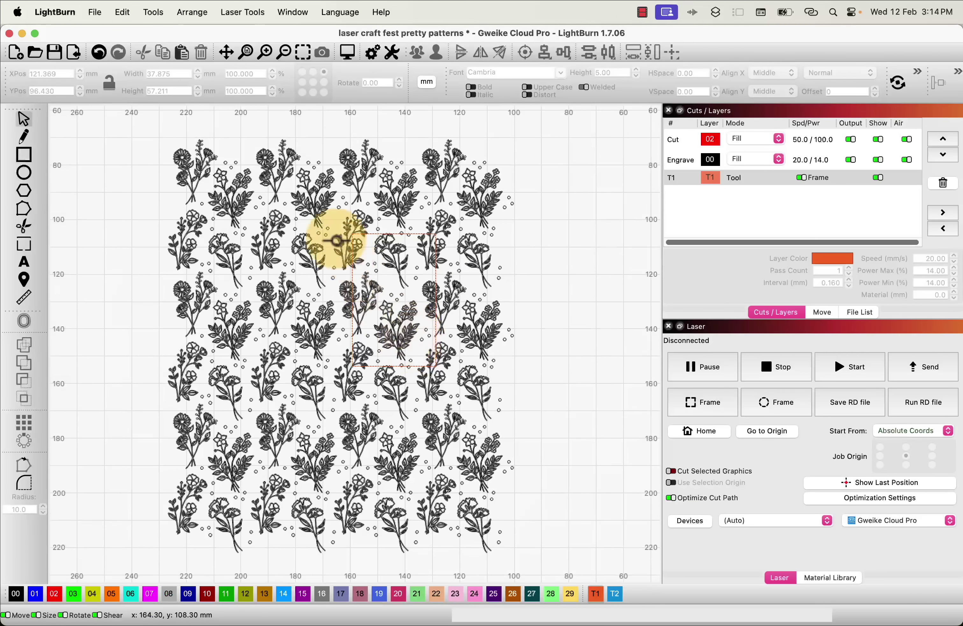
{"action": "left_click", "coordinate": [443, 217]}
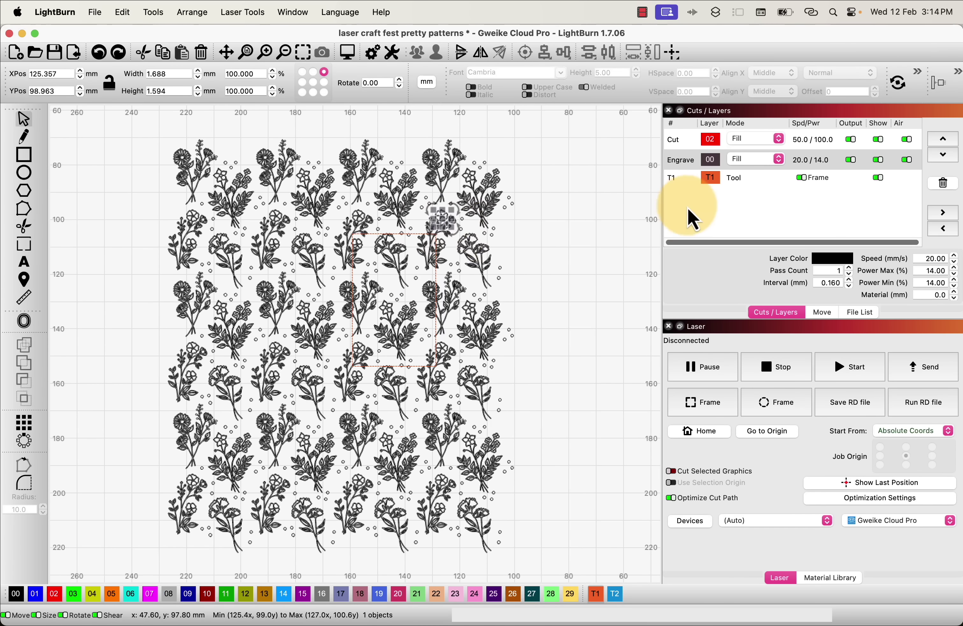
{"action": "left_click", "coordinate": [592, 244]}
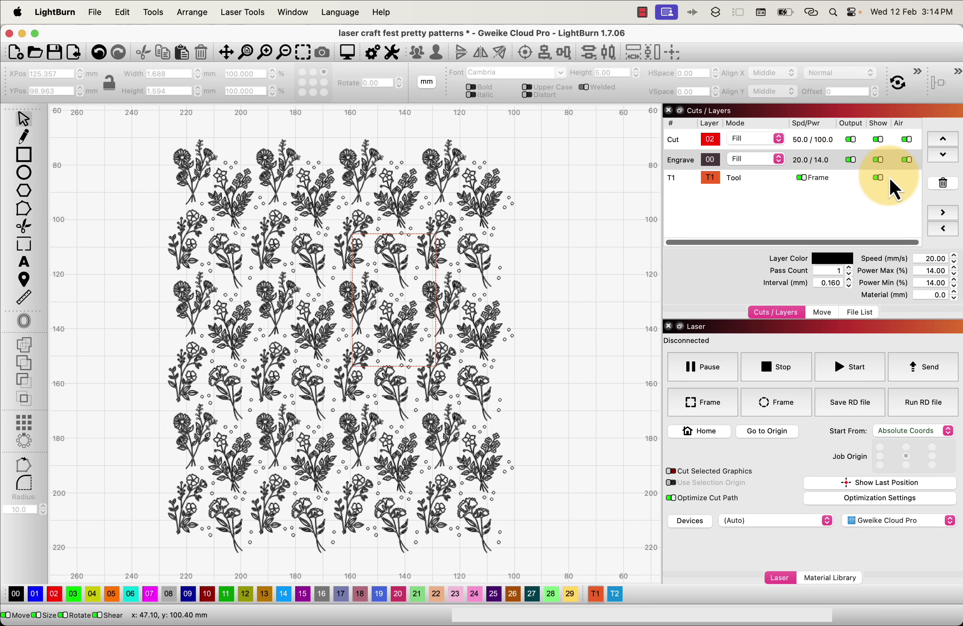
{"action": "left_click", "coordinate": [879, 178]}
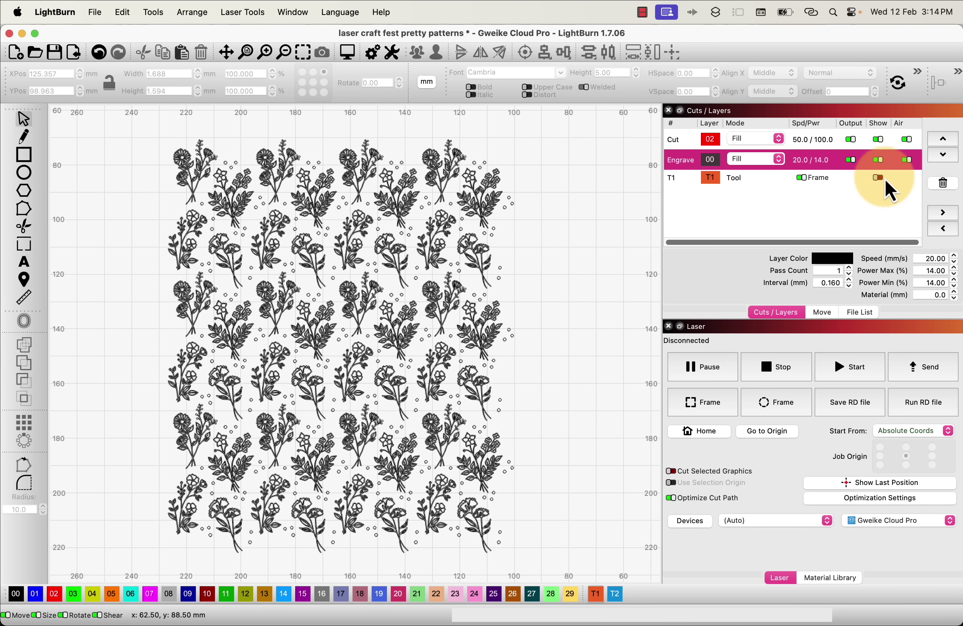
{"action": "left_click_drag", "start_coordinate": [134, 121], "coordinate": [538, 574]}
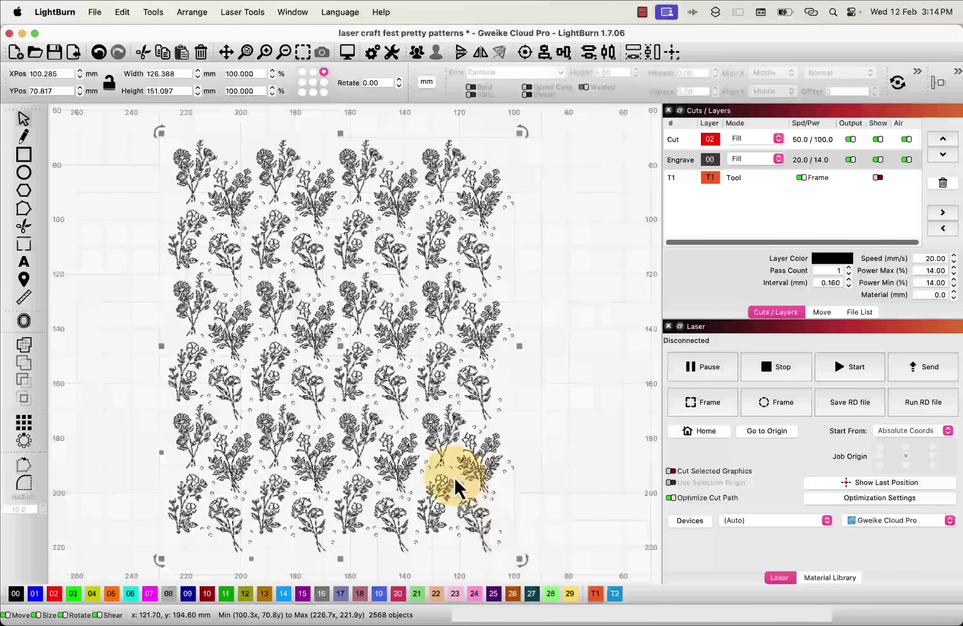
{"action": "right_click", "coordinate": [367, 308]}
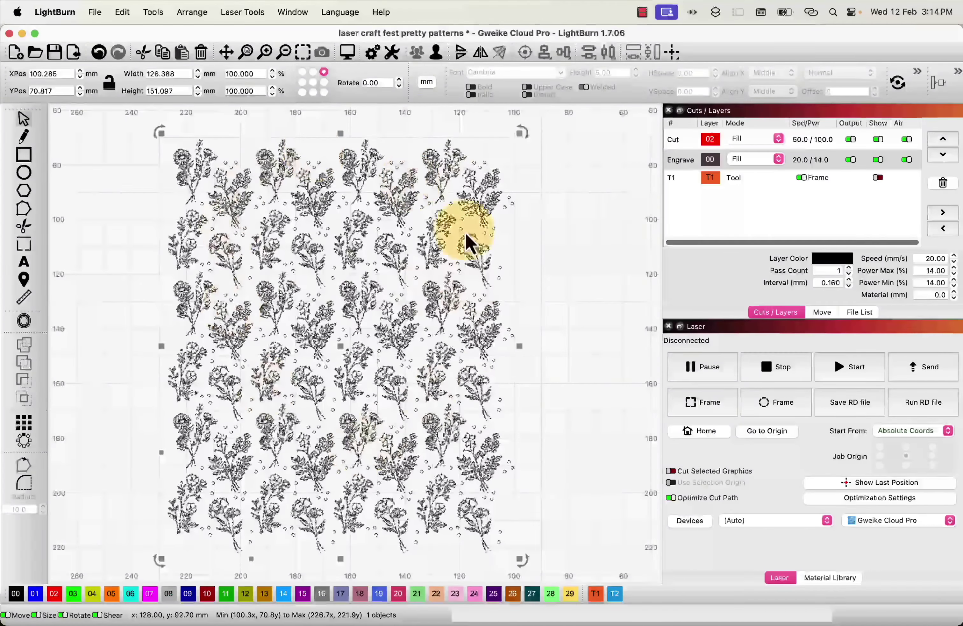
{"action": "left_click", "coordinate": [577, 231]}
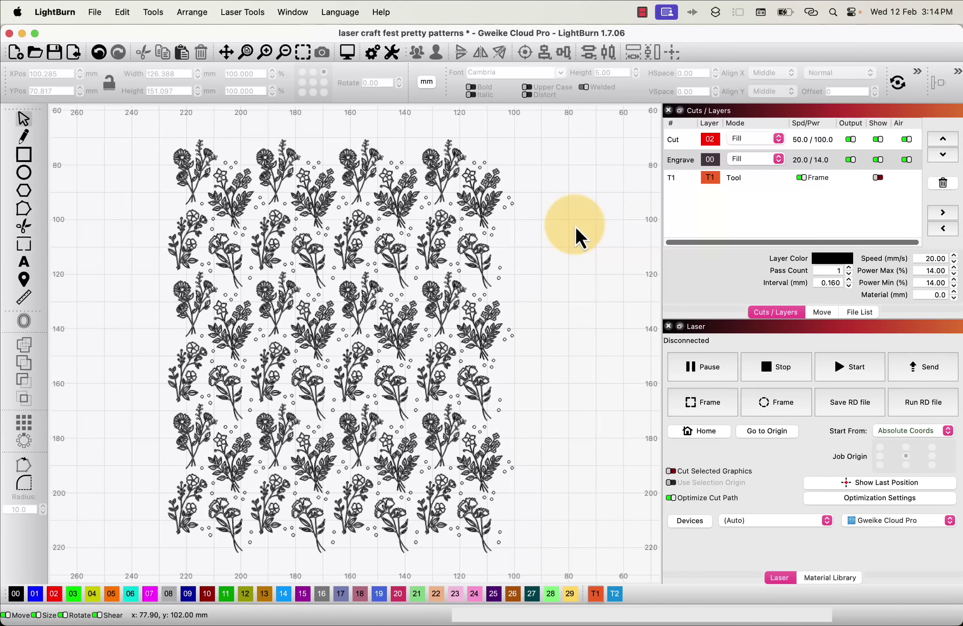
Show layer T1 again and crop the grouped floral pattern to one copy of the repeat rectangle with a Boolean Intersection.
{"action": "left_click", "coordinate": [880, 177]}
{"action": "scroll", "coordinate": [399, 225], "scroll_direction": "up", "scroll_amount": 5}
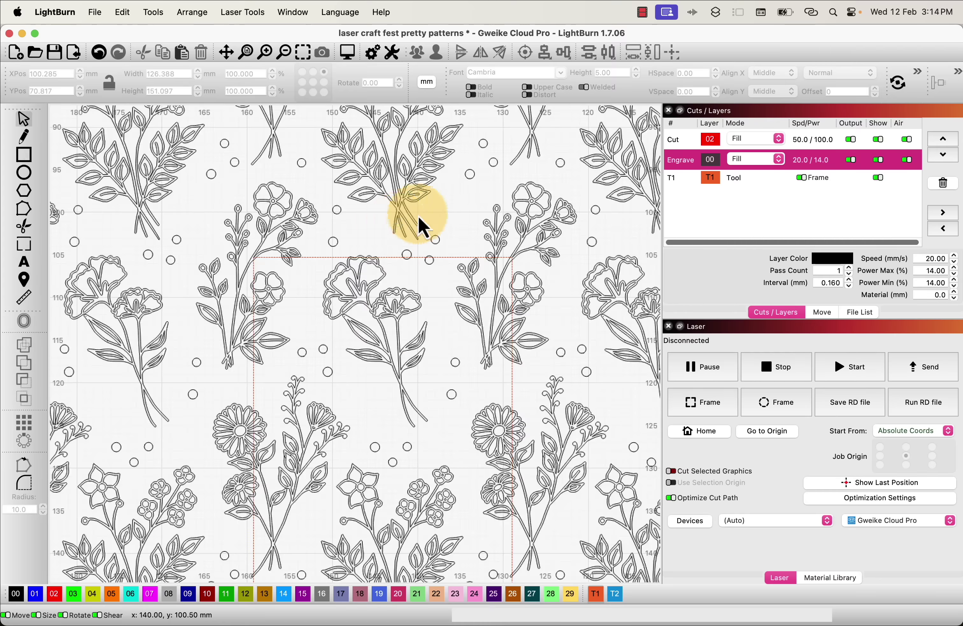
{"action": "left_click", "coordinate": [413, 197]}
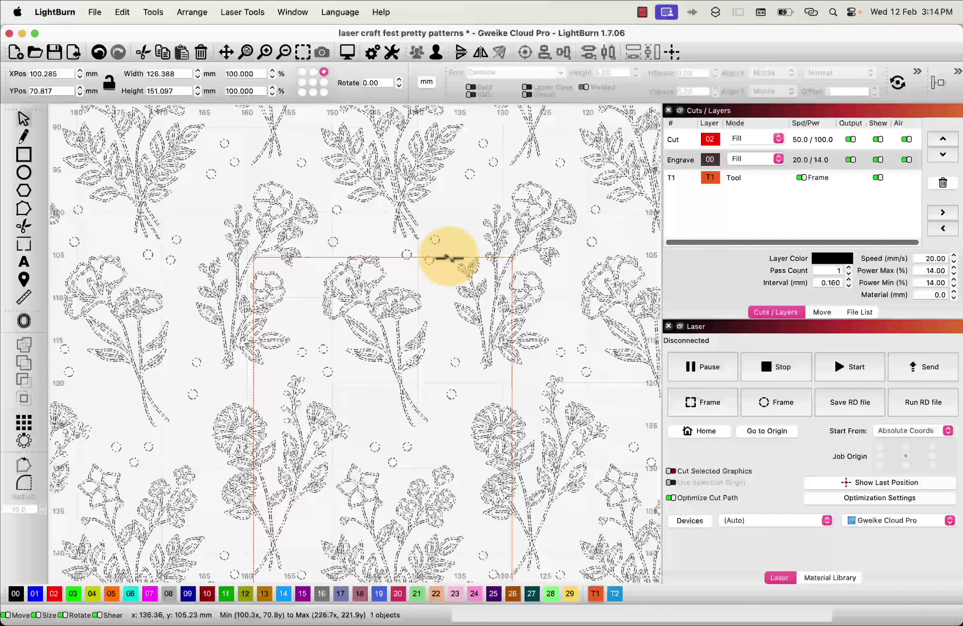
{"action": "left_click", "coordinate": [448, 256], "text": "shift"}
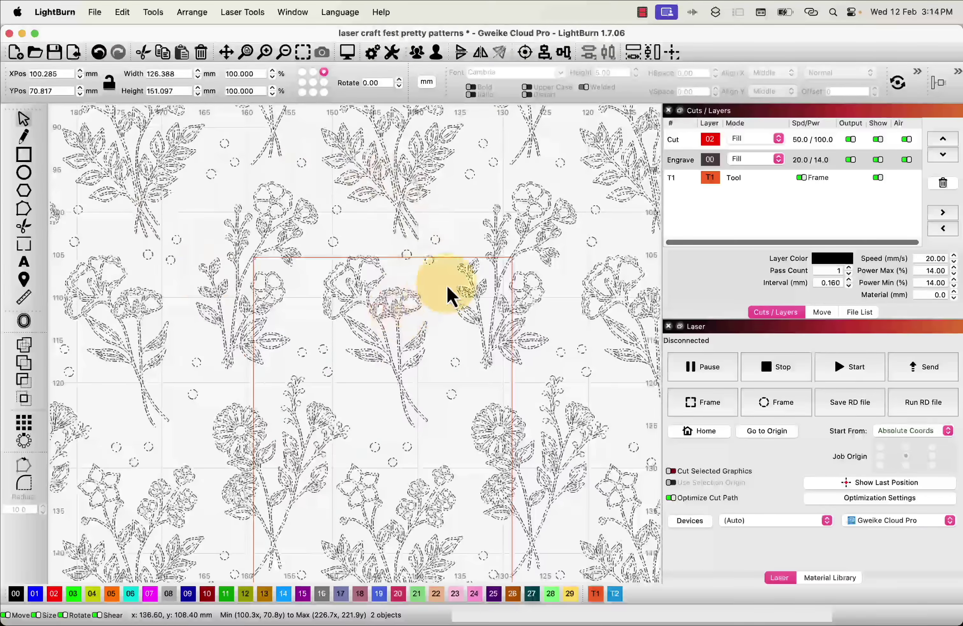
{"action": "left_click_drag", "start_coordinate": [398, 316], "coordinate": [341, 350]}
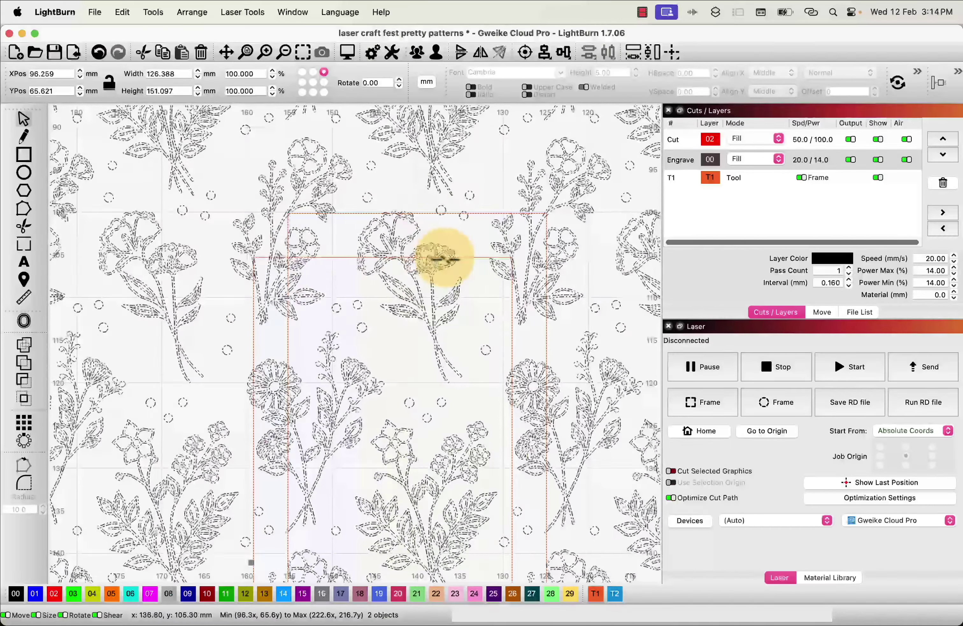
{"action": "key", "text": "ctrl+z"}
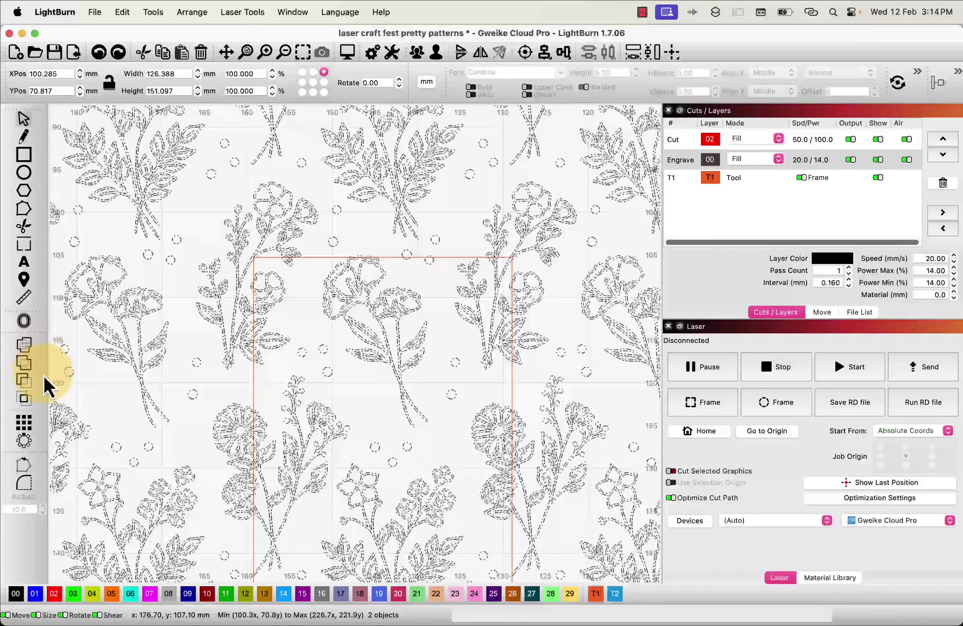
{"action": "left_click", "coordinate": [23, 400]}
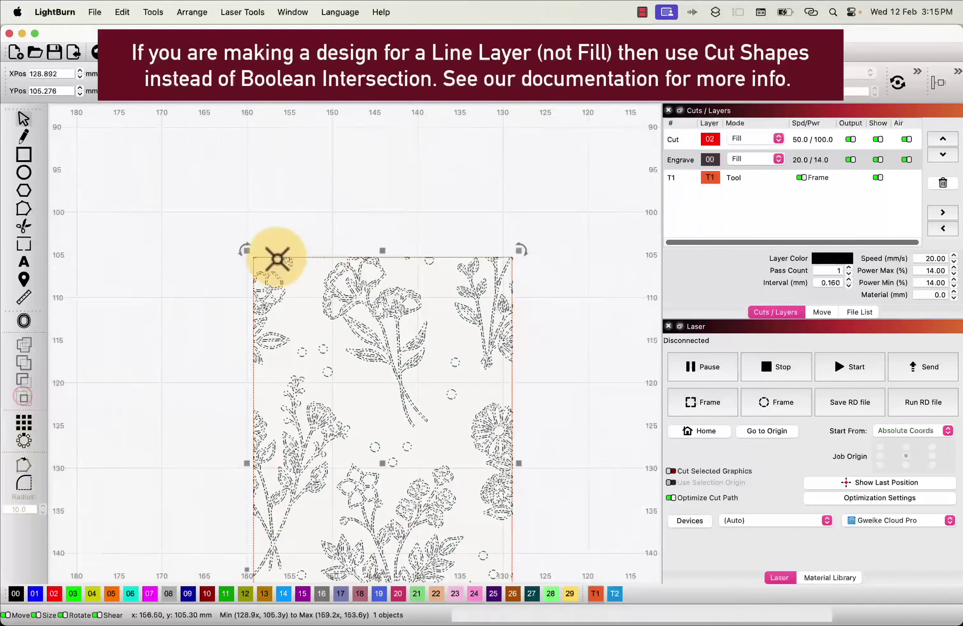
{"action": "left_click_drag", "start_coordinate": [445, 410], "coordinate": [415, 275]}
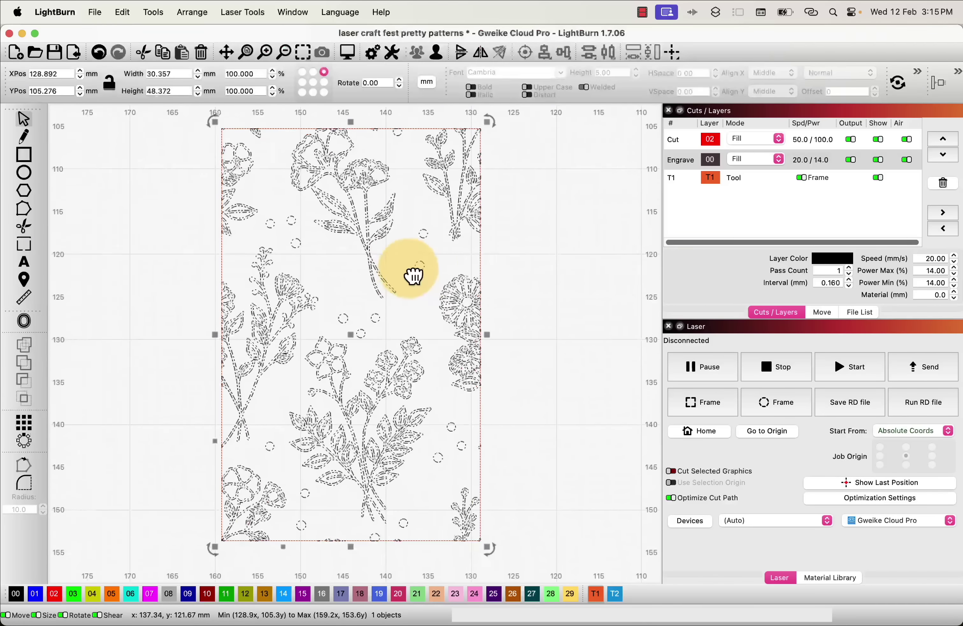
{"action": "scroll", "coordinate": [534, 307], "scroll_direction": "down", "scroll_amount": 1}
{"action": "scroll", "coordinate": [533, 276], "scroll_direction": "down", "scroll_amount": 1}
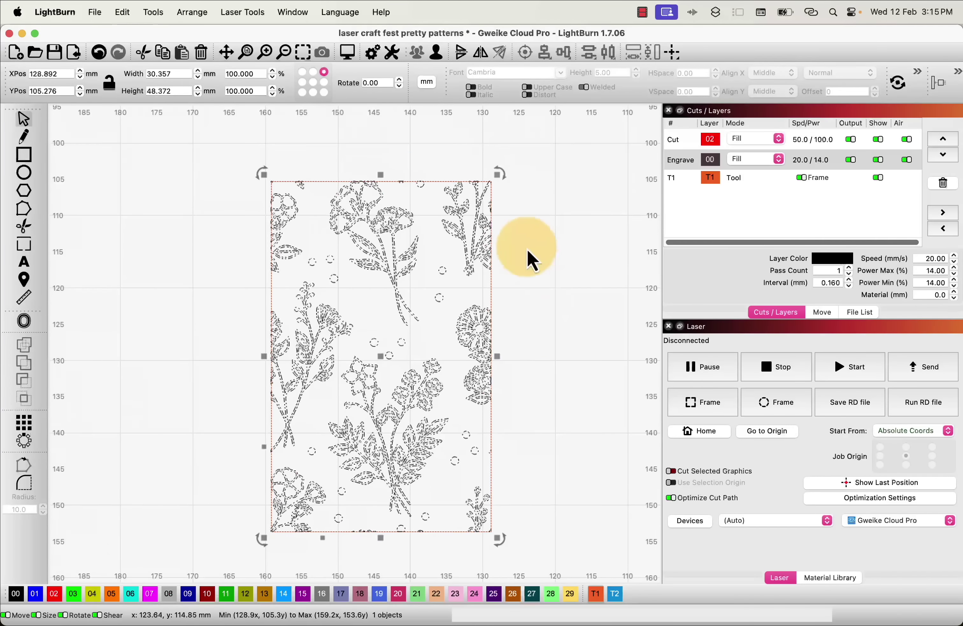
{"action": "left_click", "coordinate": [531, 170]}
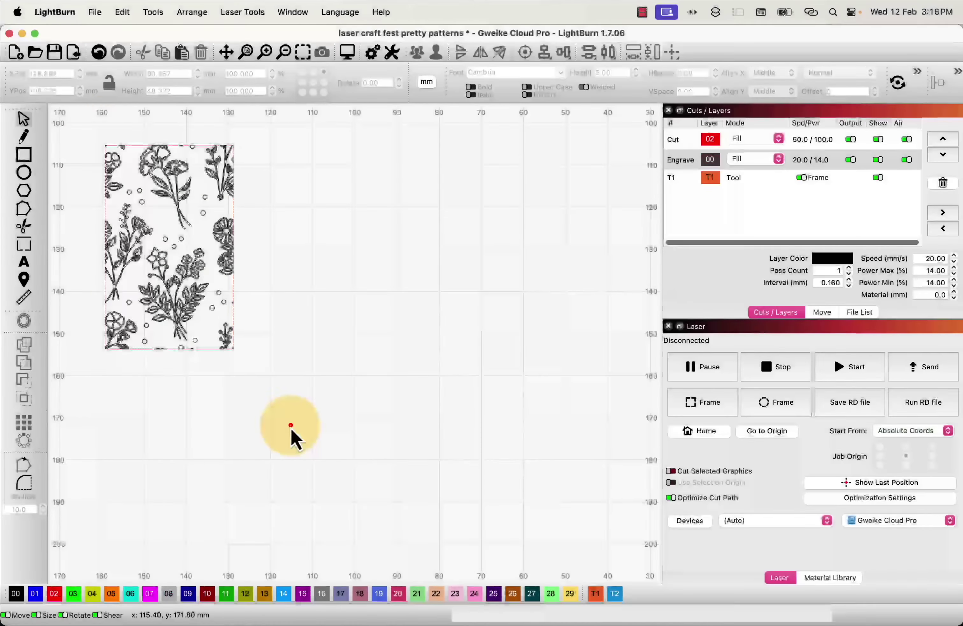
Set up a grid array of the cropped tile and its frame with 3 columns and 2 rows, virtual array off.
{"action": "left_click_drag", "start_coordinate": [290, 421], "coordinate": [96, 132]}
{"action": "left_click", "coordinate": [24, 422]}
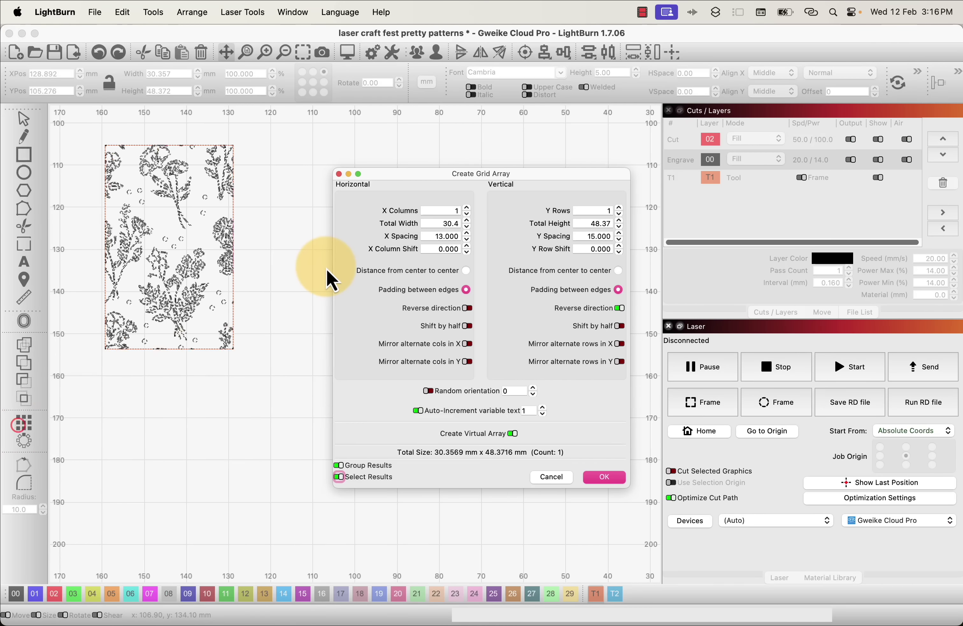
{"action": "left_click", "coordinate": [467, 208]}
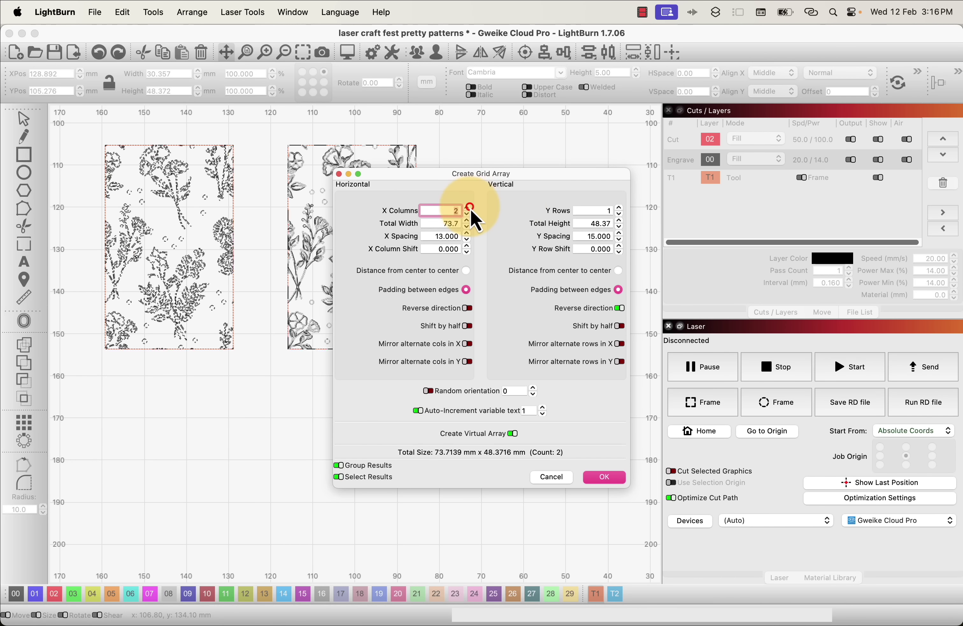
{"action": "left_click", "coordinate": [467, 207]}
{"action": "left_click", "coordinate": [619, 207]}
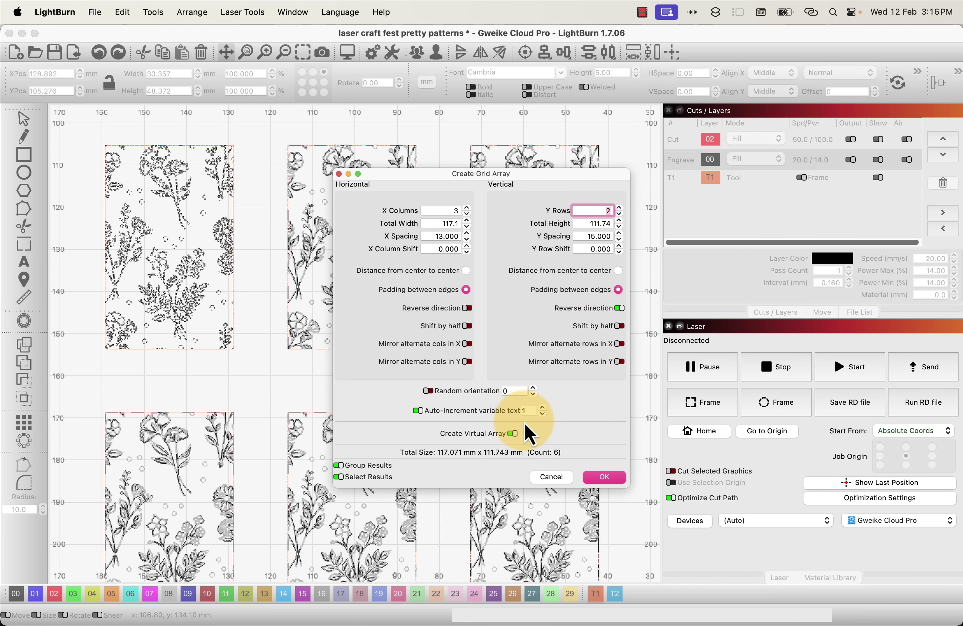
{"action": "left_click", "coordinate": [512, 433]}
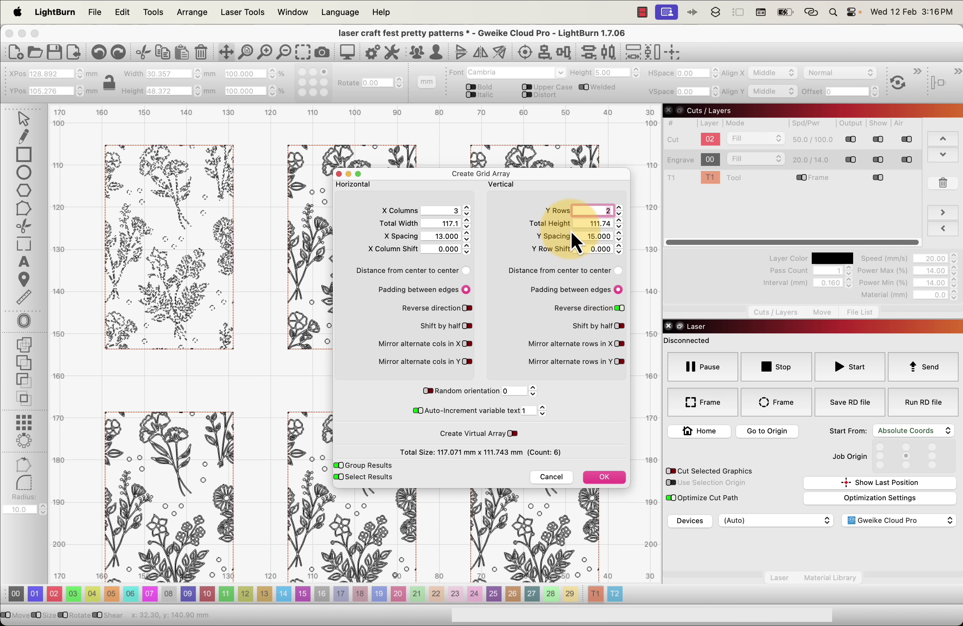
Set the array's X and Y spacing to 0 mm and create the test grid.
{"action": "double_click", "coordinate": [594, 239]}
{"action": "type", "text": "0"}
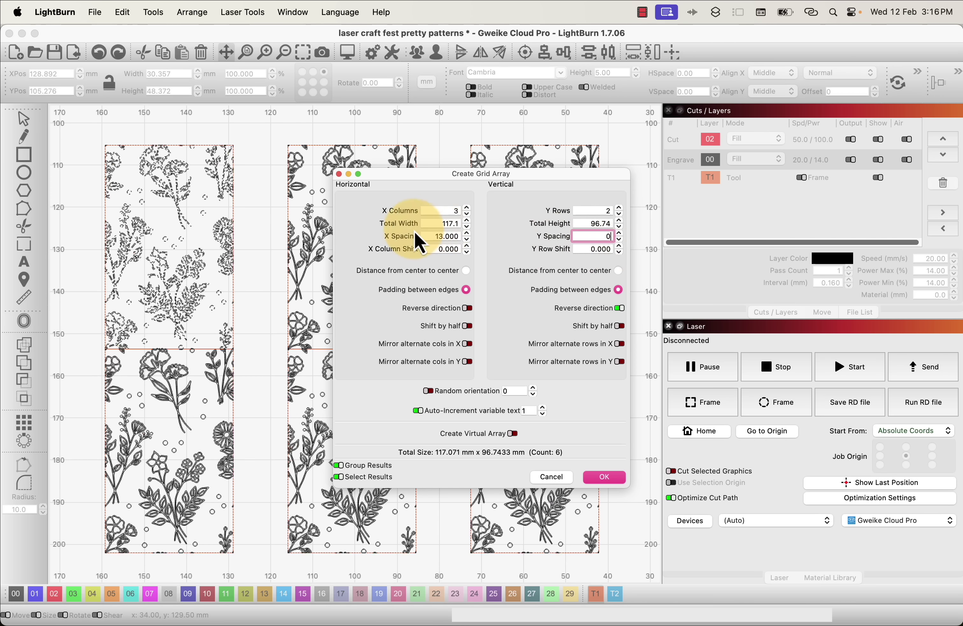
{"action": "double_click", "coordinate": [437, 235]}
{"action": "type", "text": "0"}
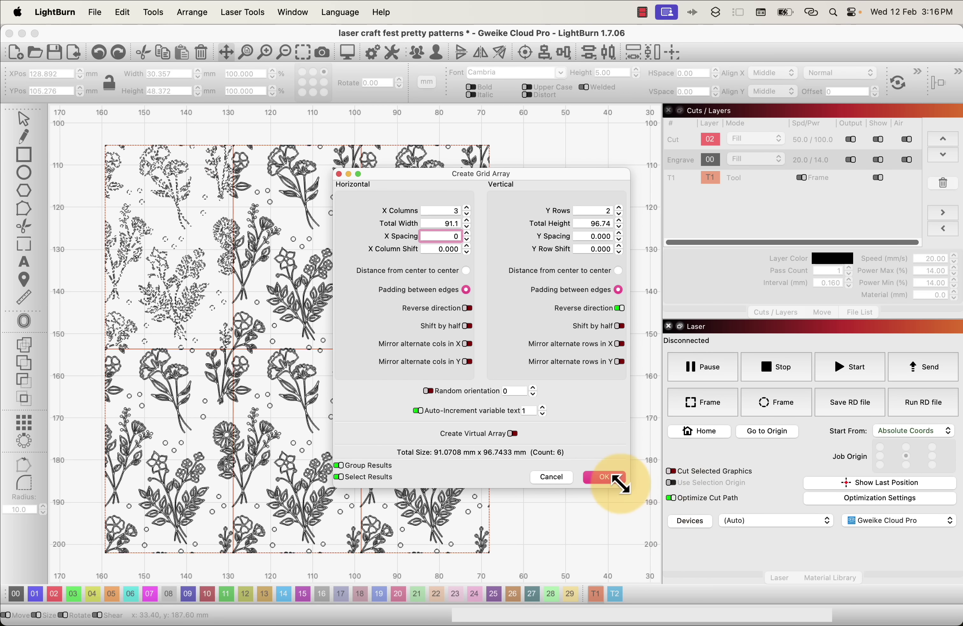
{"action": "left_click", "coordinate": [606, 478]}
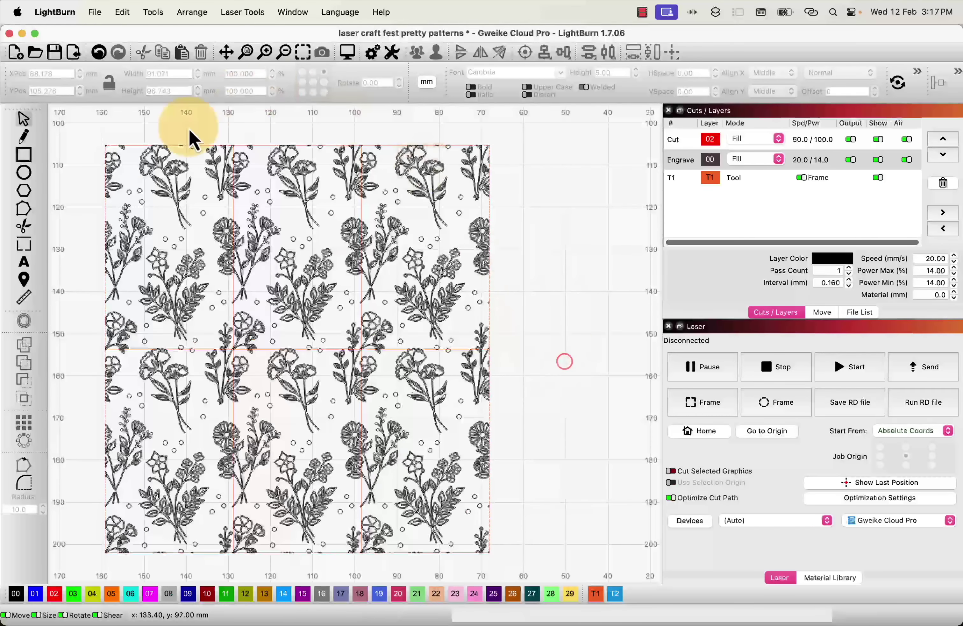
Hide layer T1 briefly to inspect the joins between the arrayed tiles, and show it again.
{"action": "left_click", "coordinate": [576, 243]}
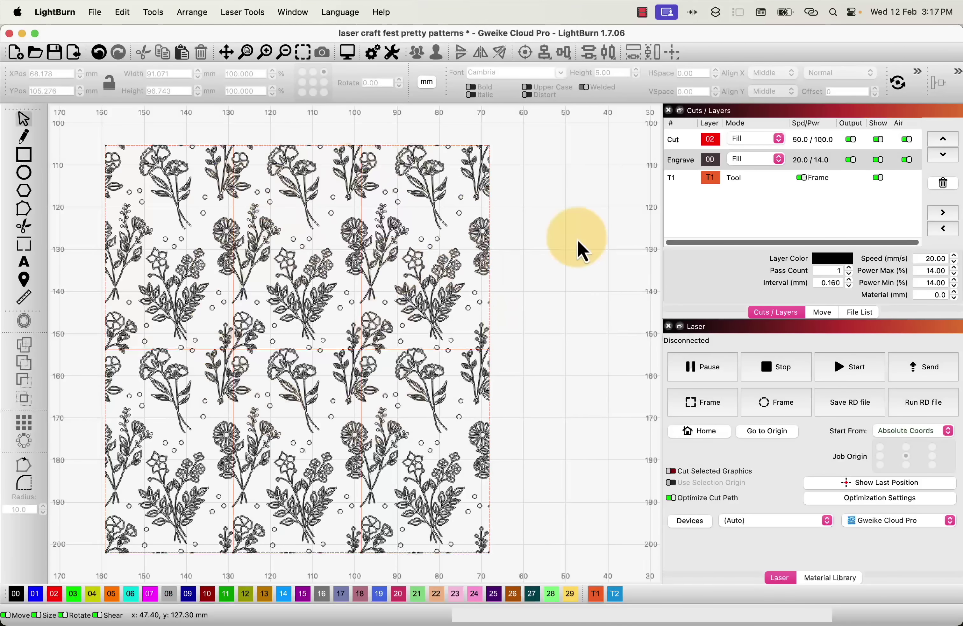
{"action": "left_click", "coordinate": [877, 178]}
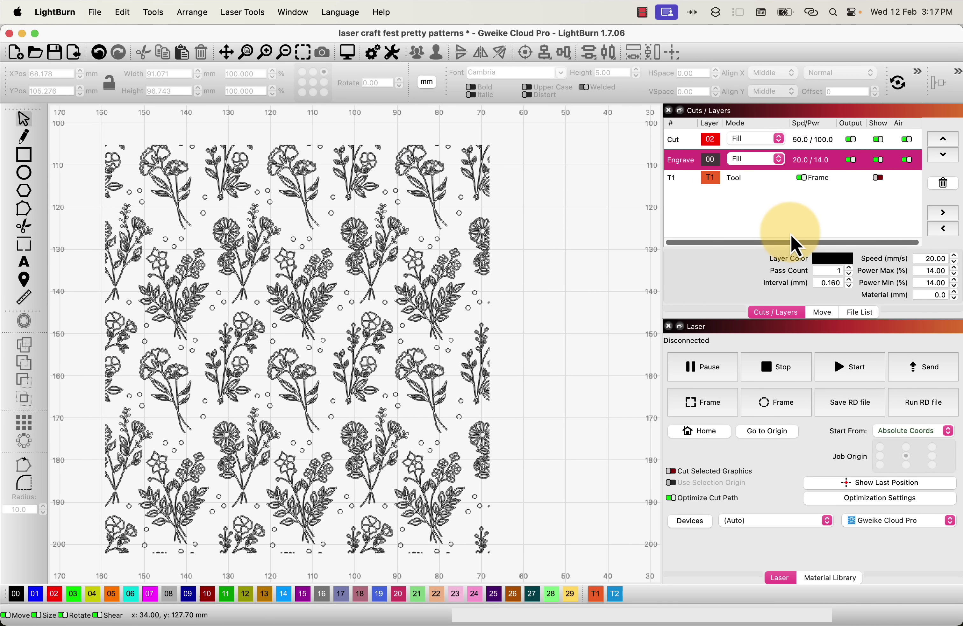
{"action": "left_click", "coordinate": [878, 177]}
{"action": "left_click", "coordinate": [563, 256]}
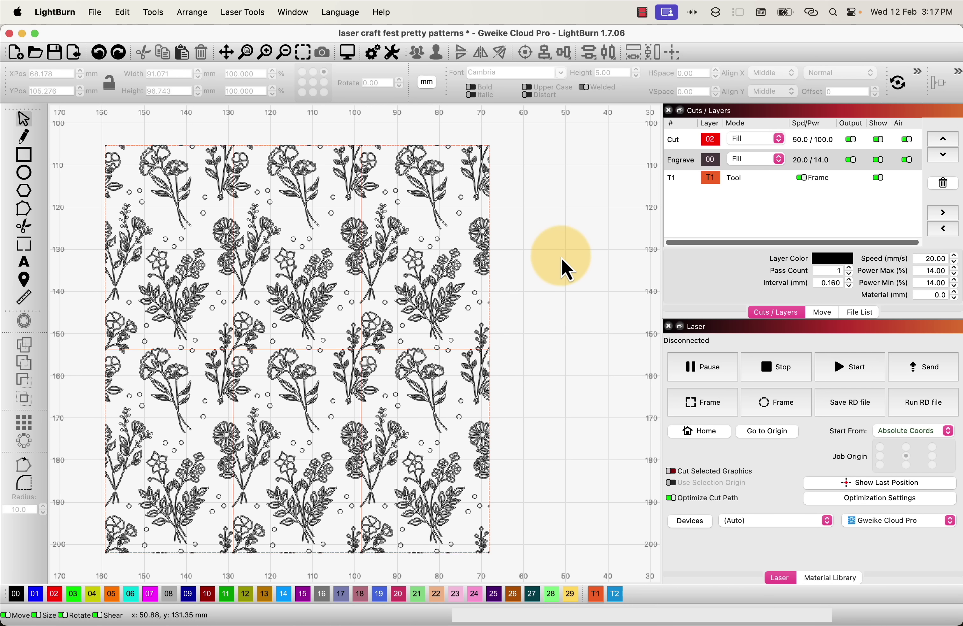
Undo the test grid array to return to the single tile.
{"action": "left_click", "coordinate": [127, 18]}
{"action": "left_click", "coordinate": [126, 30]}
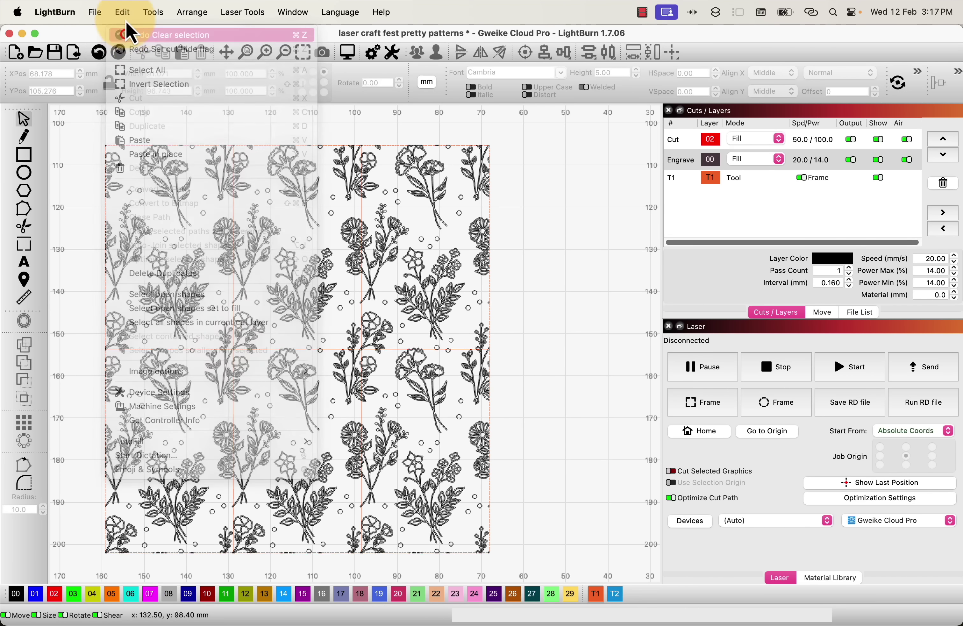
{"action": "left_click", "coordinate": [380, 270]}
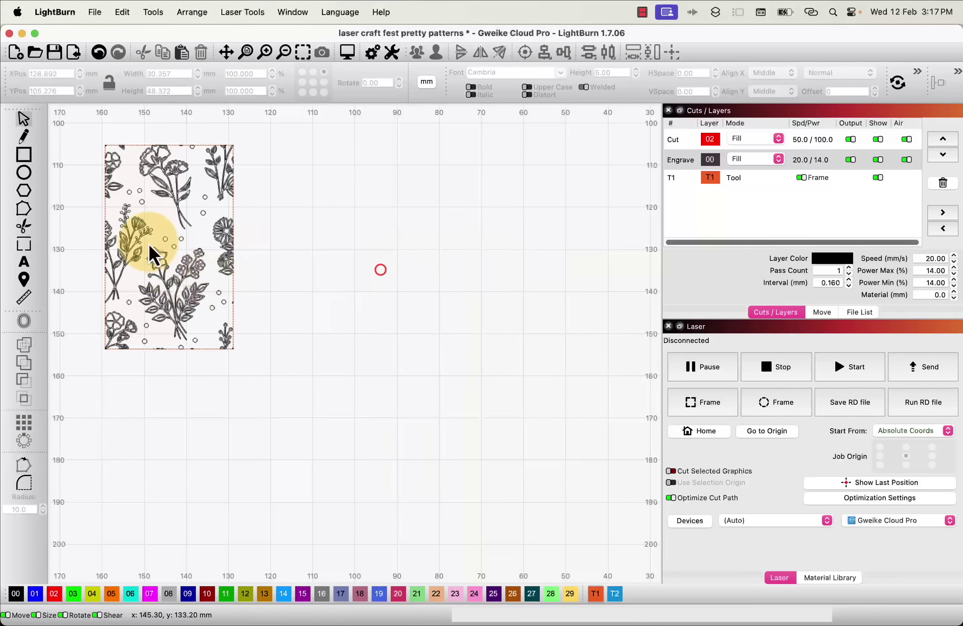
Select the single floral tile together with its T1 frame and open the Art Library.
{"action": "left_click_drag", "start_coordinate": [281, 402], "coordinate": [65, 105]}
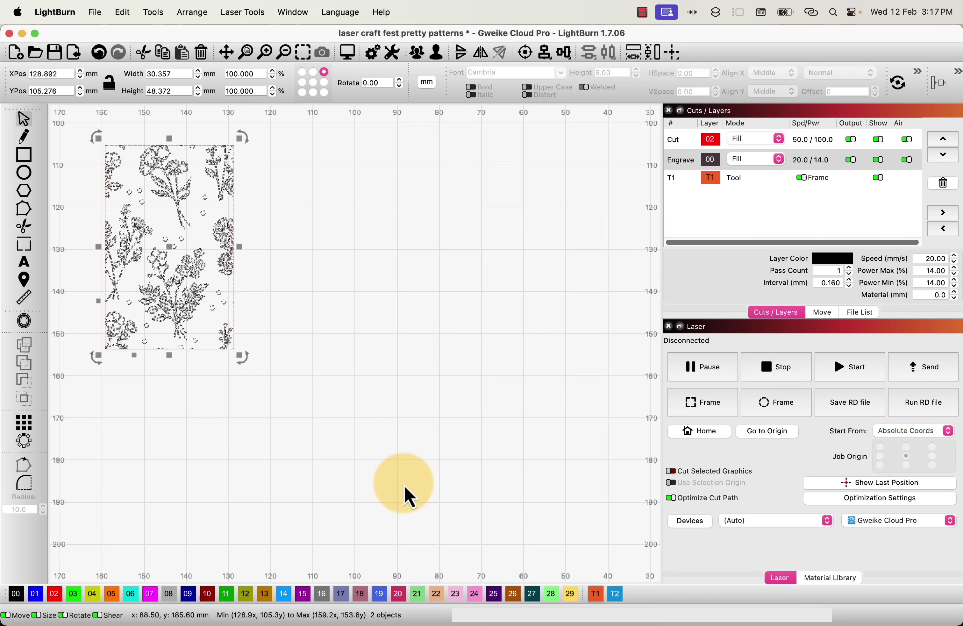
{"action": "left_click", "coordinate": [299, 10]}
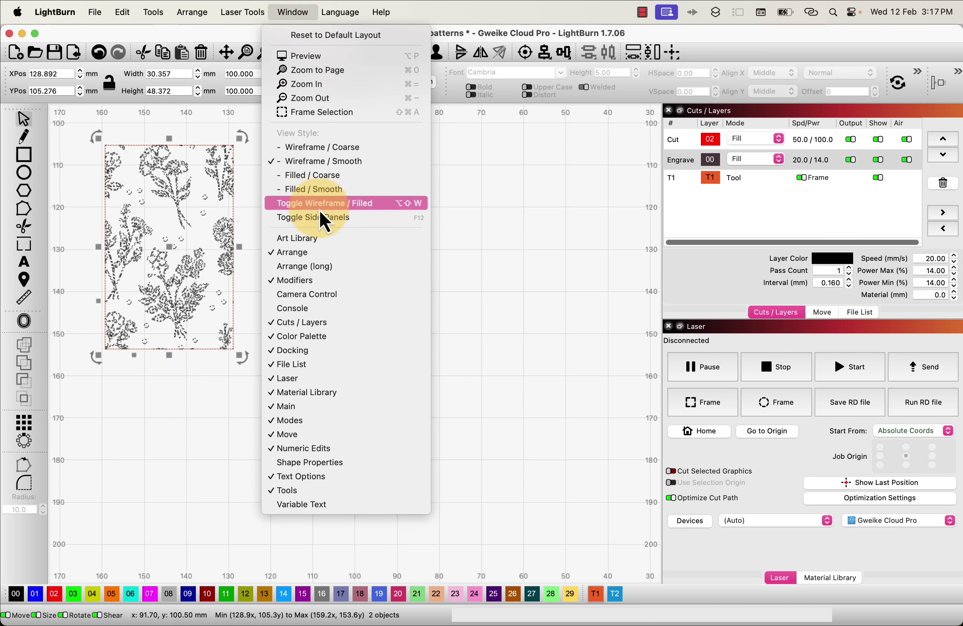
{"action": "left_click", "coordinate": [309, 240]}
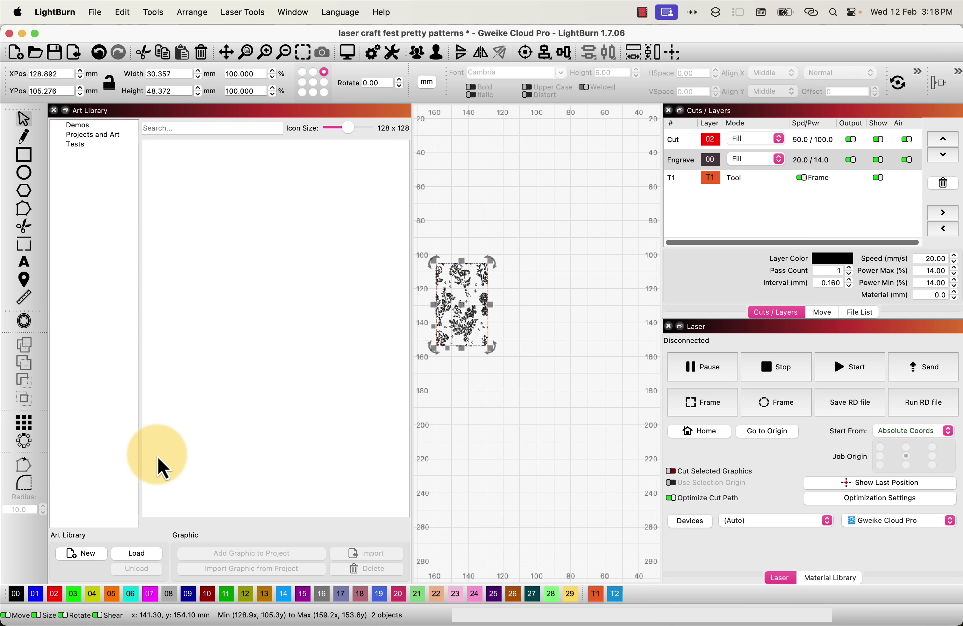
Create a new art library named Patterns.
{"action": "left_click", "coordinate": [81, 554]}
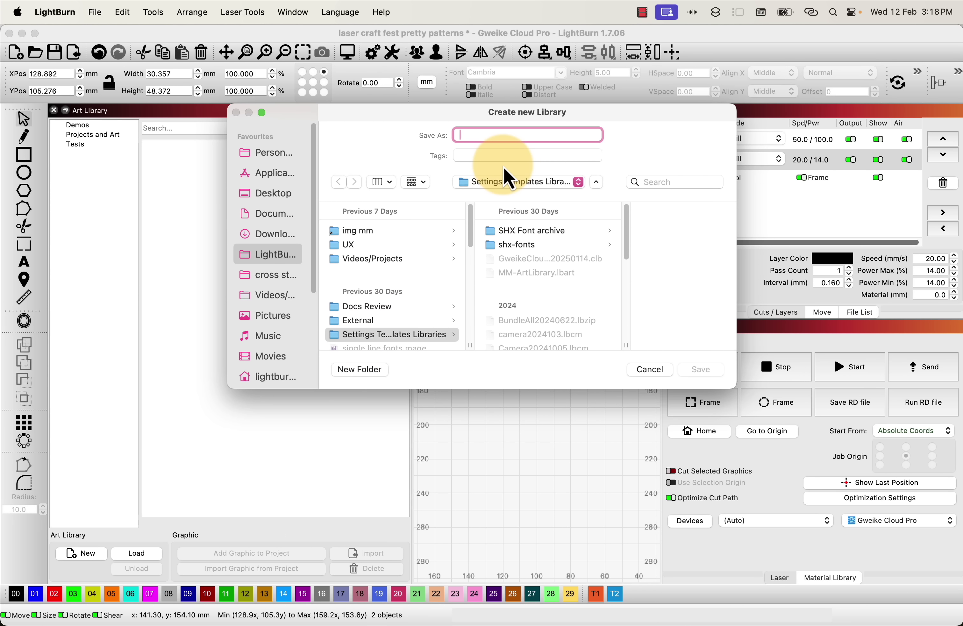
{"action": "type", "text": "Patt"}
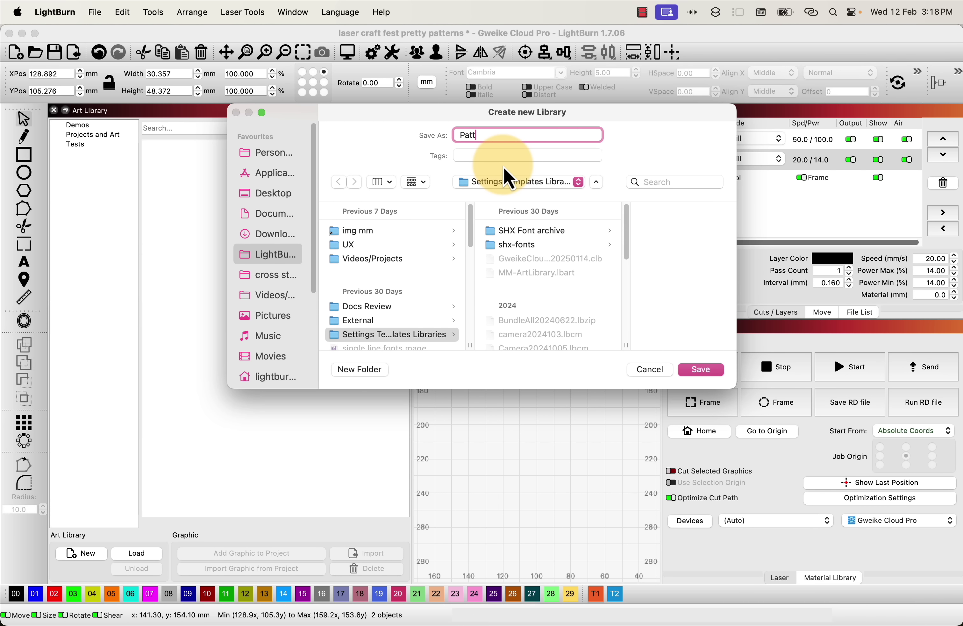
{"action": "type", "text": "erns"}
{"action": "key", "text": "Return"}
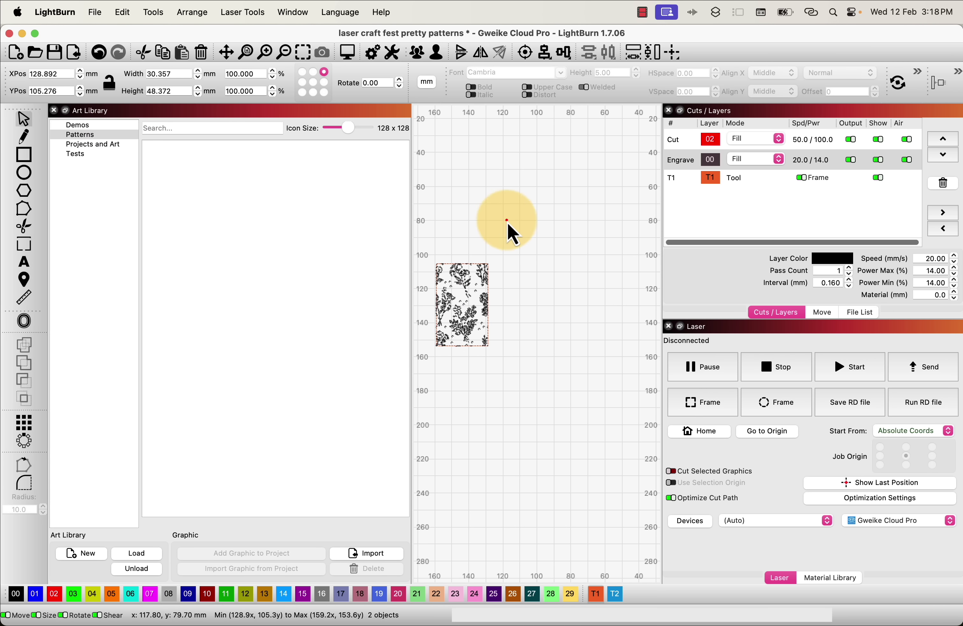
Select the floral tile with its T1 frame and import it into the Patterns library as Flowers.
{"action": "left_click_drag", "start_coordinate": [546, 212], "coordinate": [410, 378]}
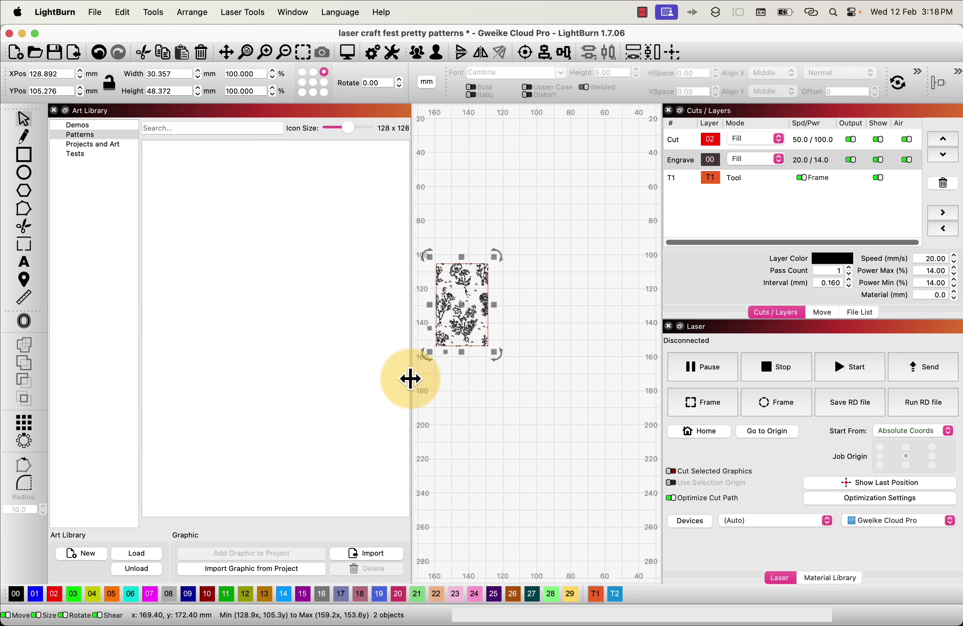
{"action": "left_click", "coordinate": [300, 569]}
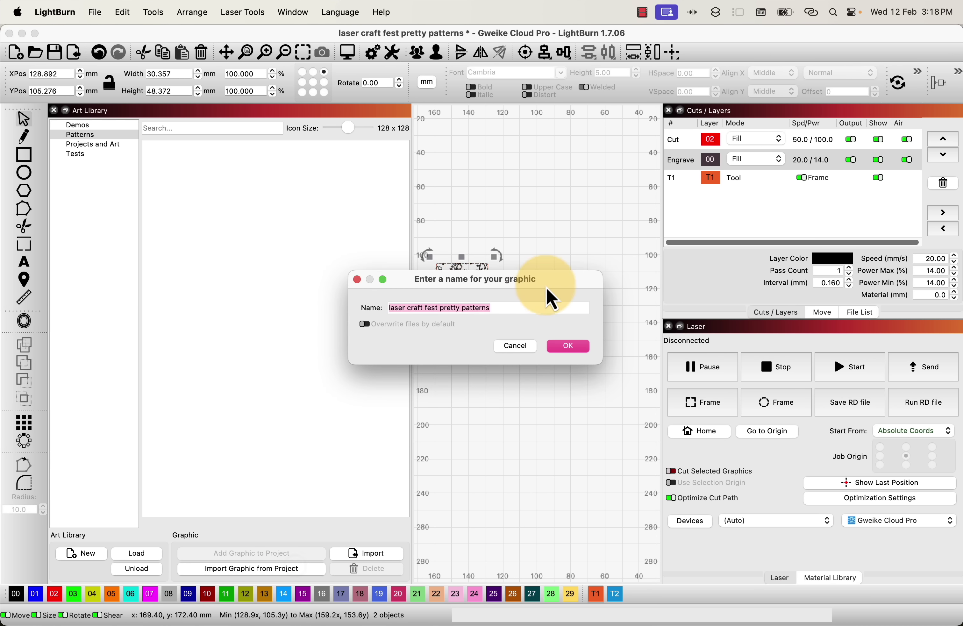
{"action": "type", "text": "F"}
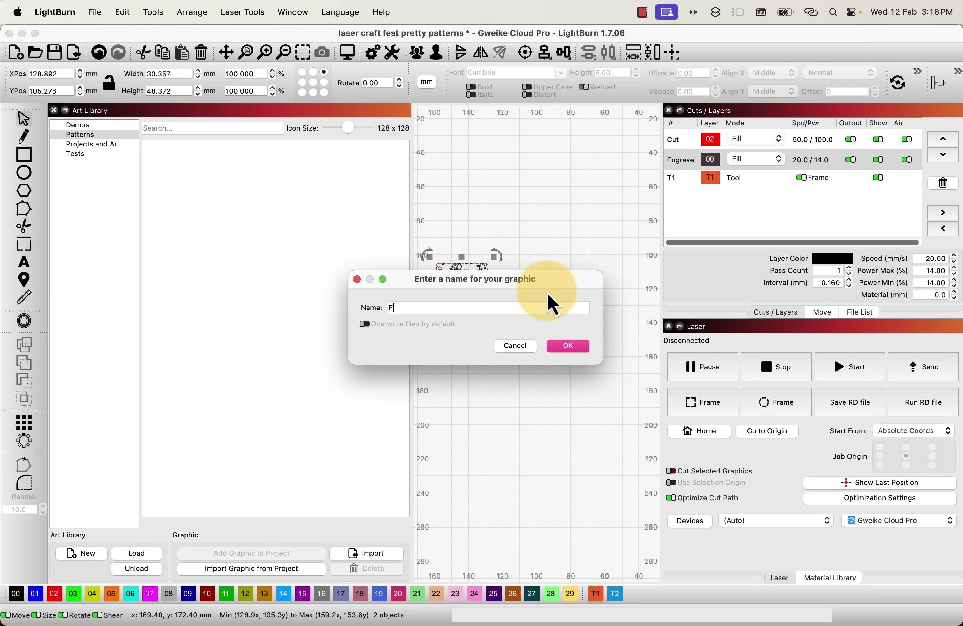
{"action": "type", "text": "lowers"}
{"action": "key", "text": "Return"}
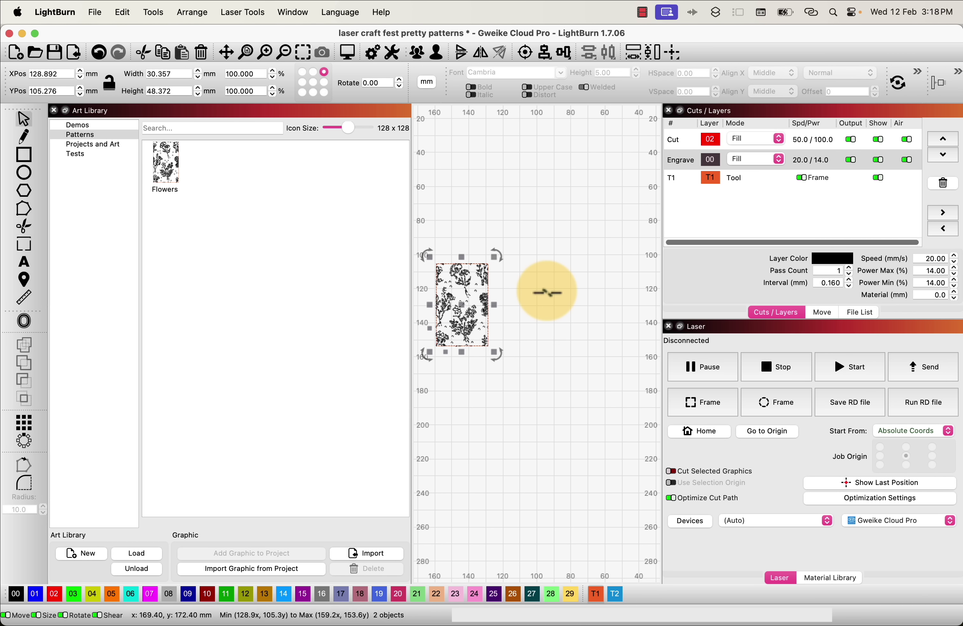
Deselect the tile and dock the Art Library below Cuts / Layers, grouped with Laser and Material Library.
{"action": "left_click", "coordinate": [593, 232]}
{"action": "left_click_drag", "start_coordinate": [594, 232], "coordinate": [604, 294]}
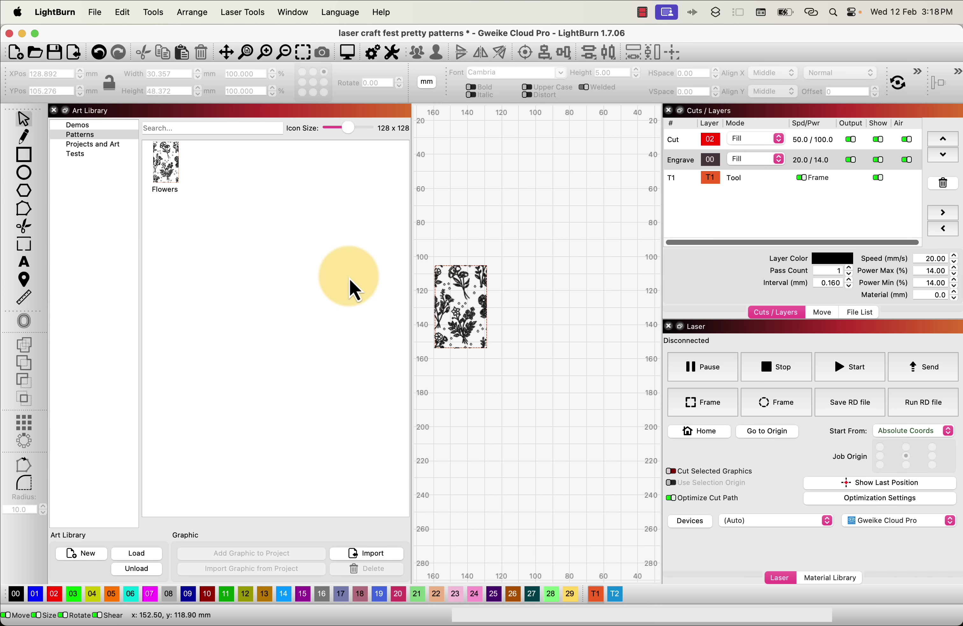
{"action": "left_click_drag", "start_coordinate": [408, 243], "coordinate": [760, 370]}
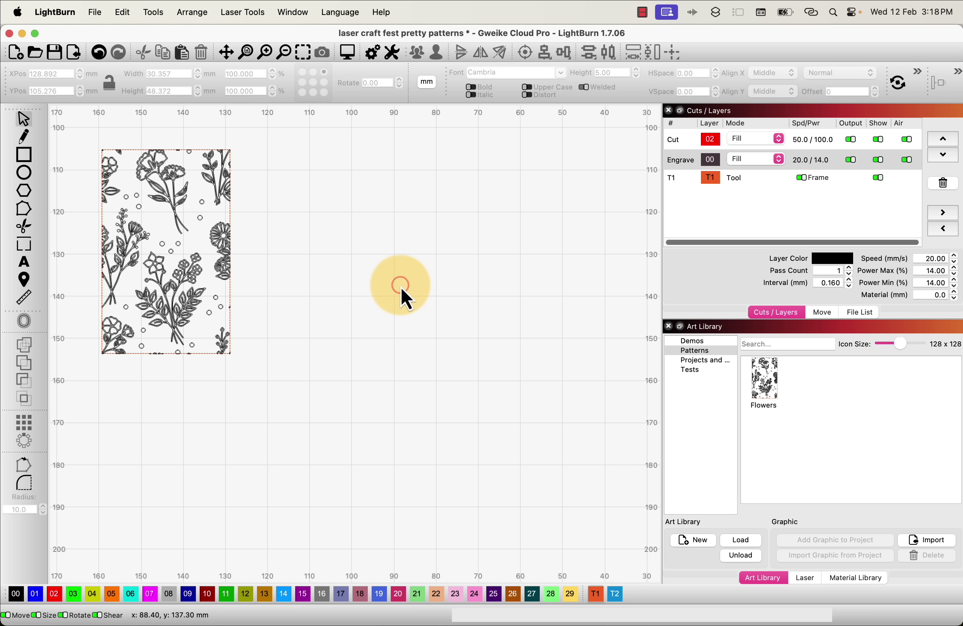
Save the pretty patterns project and start a new blank project.
{"action": "key", "text": "super+s"}
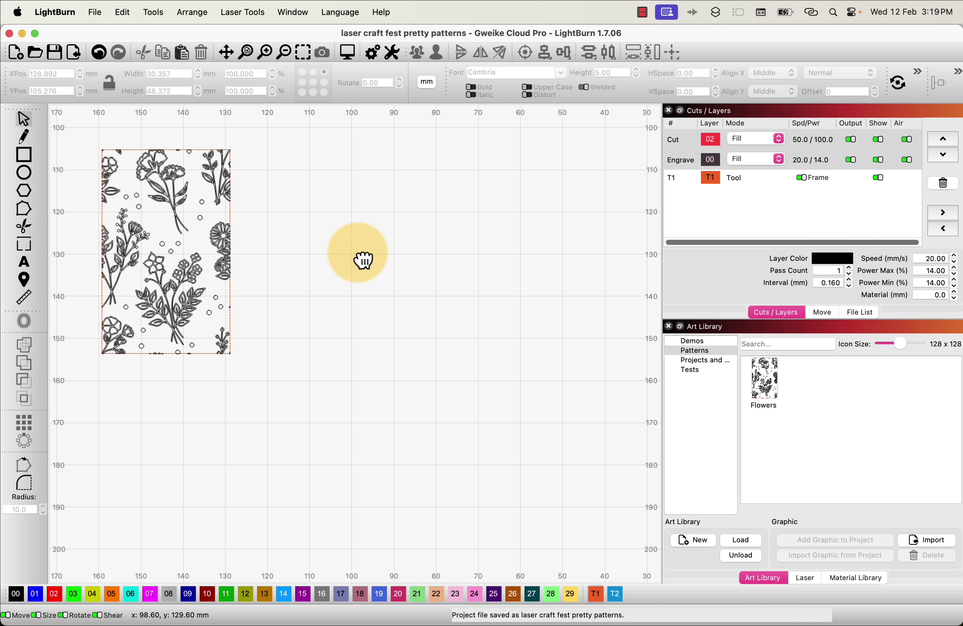
{"action": "left_click_drag", "start_coordinate": [364, 260], "coordinate": [404, 262]}
{"action": "left_click", "coordinate": [105, 16]}
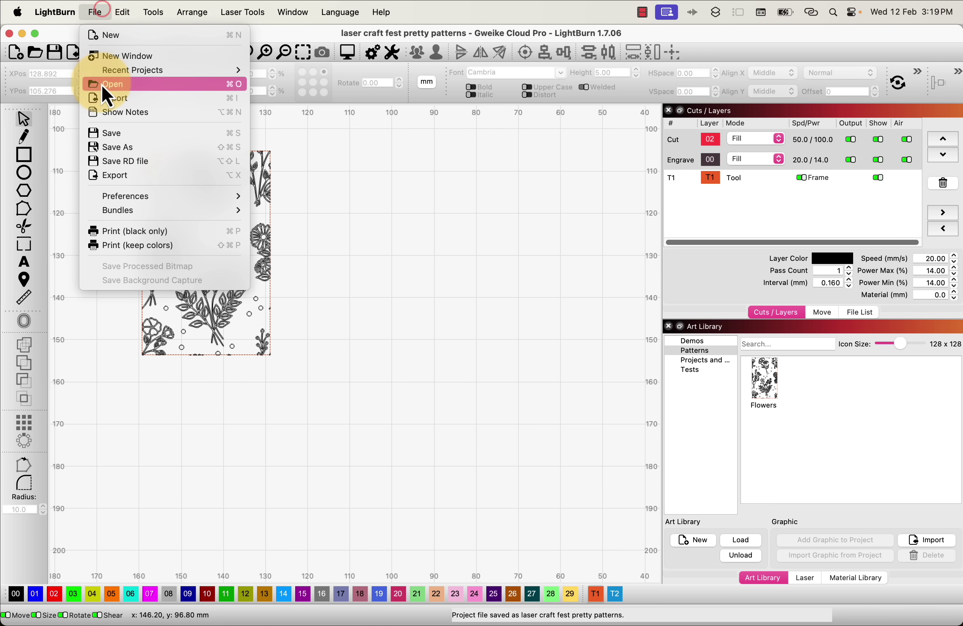
{"action": "left_click", "coordinate": [104, 129]}
{"action": "left_click", "coordinate": [96, 13]}
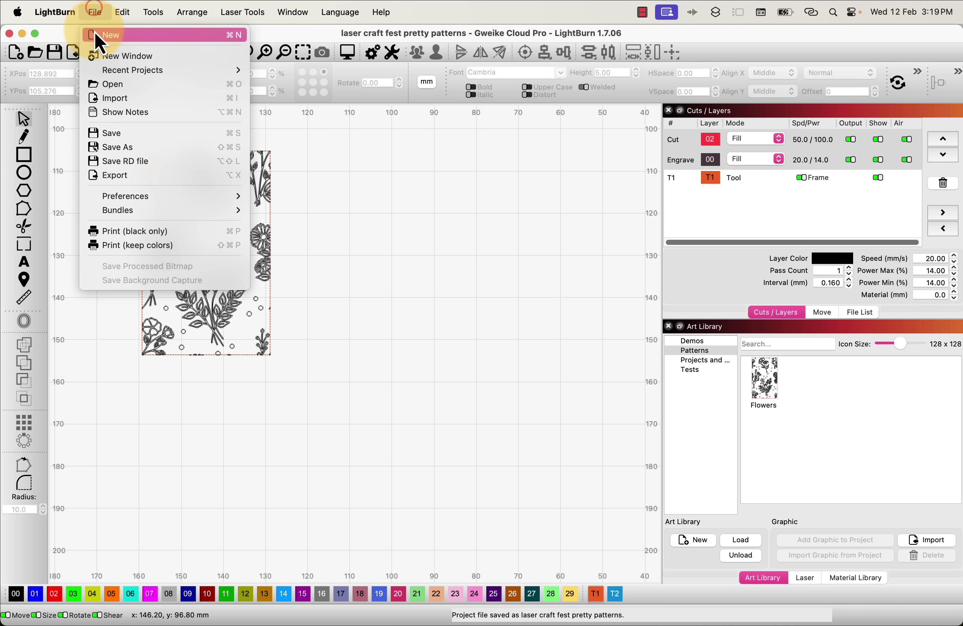
{"action": "left_click", "coordinate": [94, 33]}
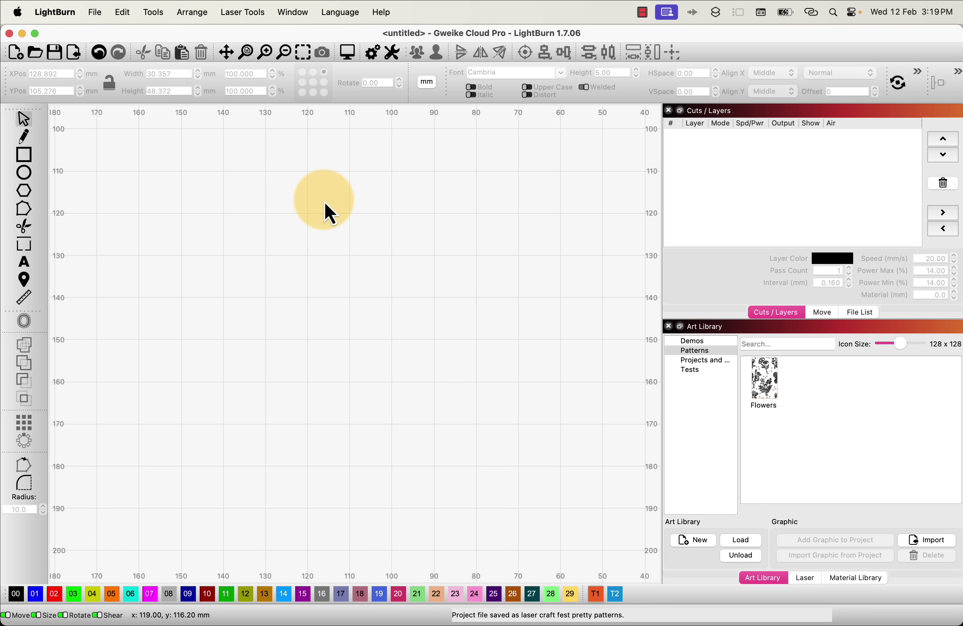
Add the Flowers graphic from the Patterns library to the workspace and position it at about X 163.6, Y 10.1 mm.
{"action": "scroll", "coordinate": [324, 202], "scroll_direction": "down", "scroll_amount": 10}
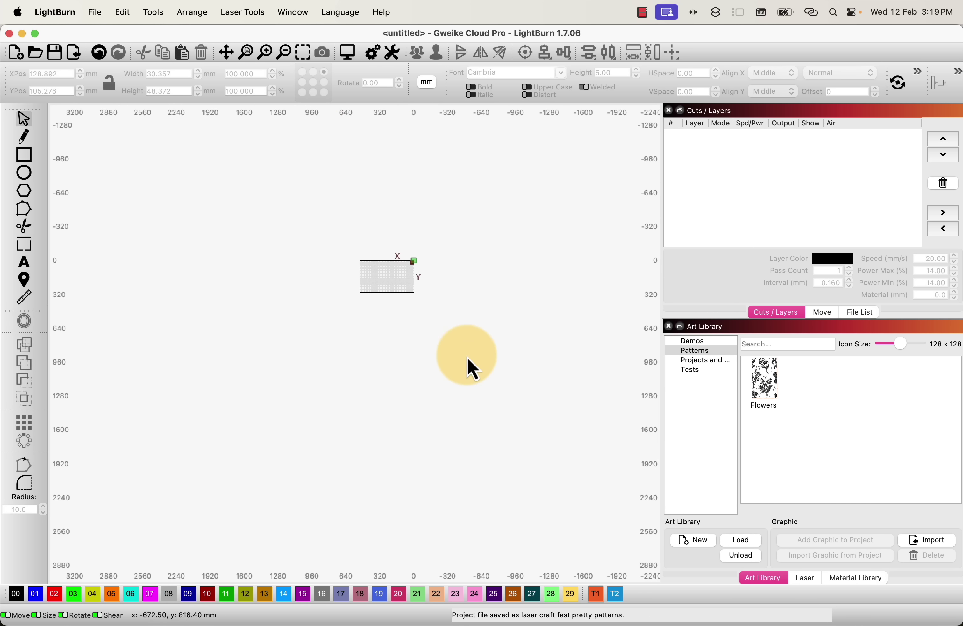
{"action": "scroll", "coordinate": [416, 281], "scroll_direction": "up", "scroll_amount": 8}
{"action": "left_click", "coordinate": [764, 382]}
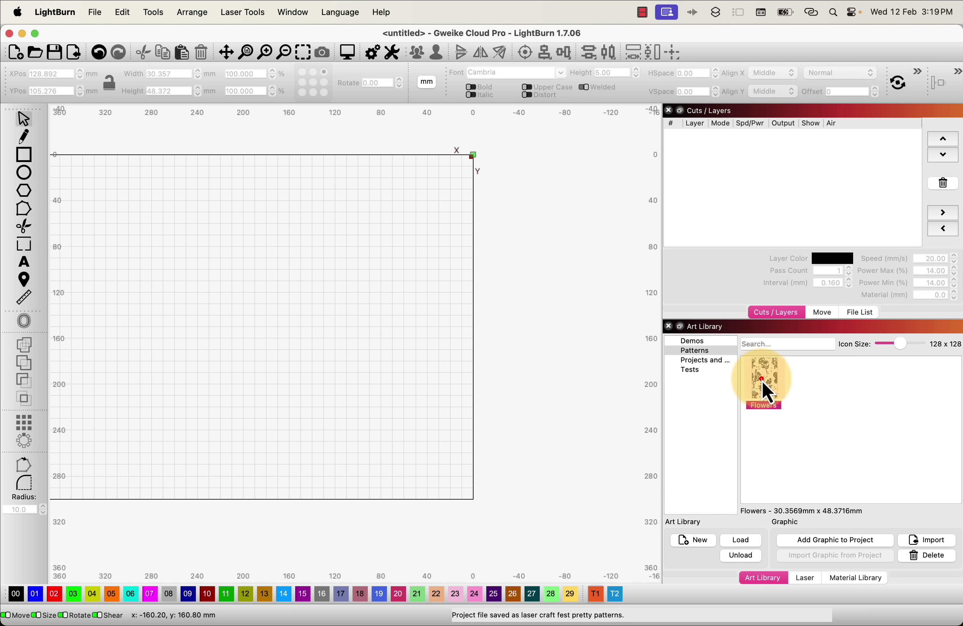
{"action": "left_click_drag", "start_coordinate": [772, 380], "coordinate": [393, 191]}
{"action": "scroll", "coordinate": [423, 198], "scroll_direction": "up", "scroll_amount": 3}
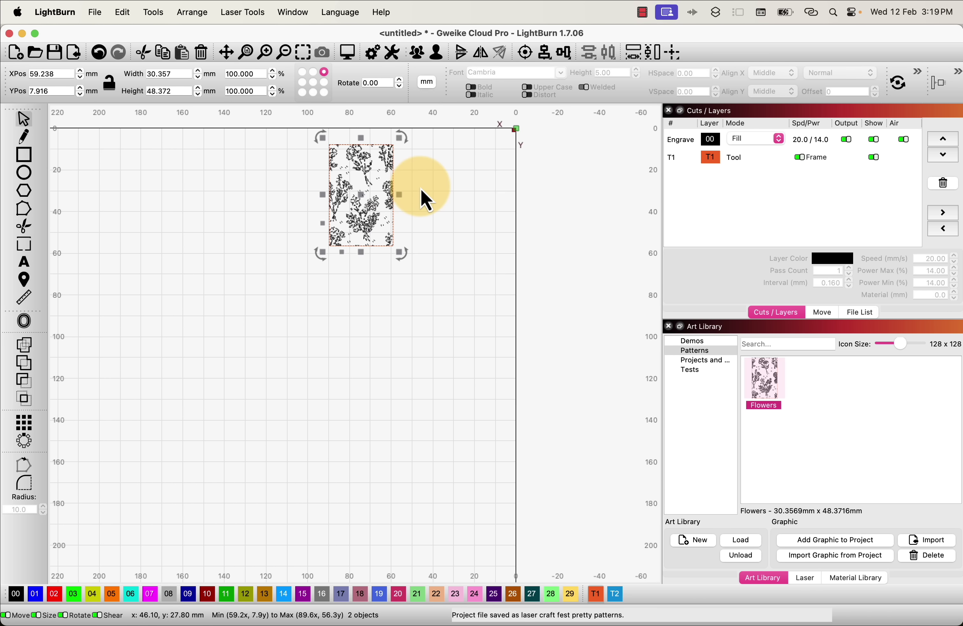
{"action": "left_click_drag", "start_coordinate": [327, 224], "coordinate": [123, 219]}
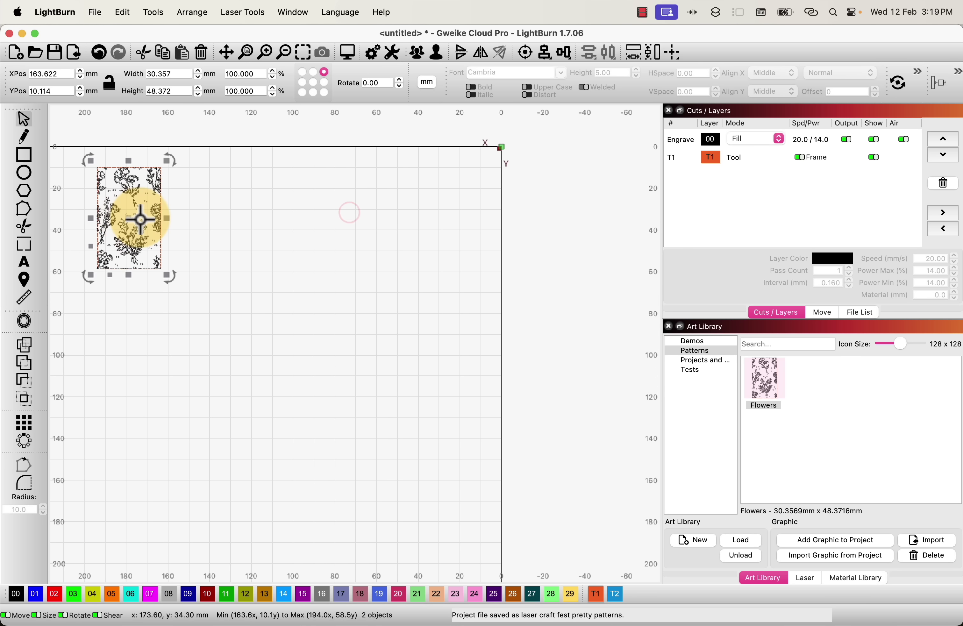
Create a grid array of the Flowers tile with 6 columns and 4 rows, and deselect the result.
{"action": "left_click", "coordinate": [26, 426]}
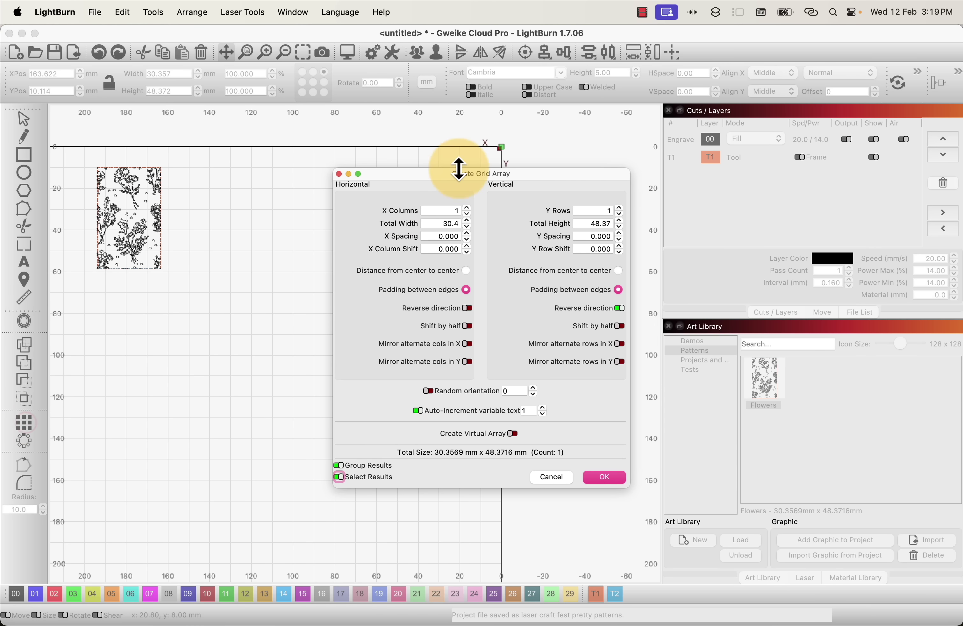
{"action": "left_click", "coordinate": [468, 208]}
{"action": "left_click", "coordinate": [468, 208]}
{"action": "left_click", "coordinate": [467, 208]}
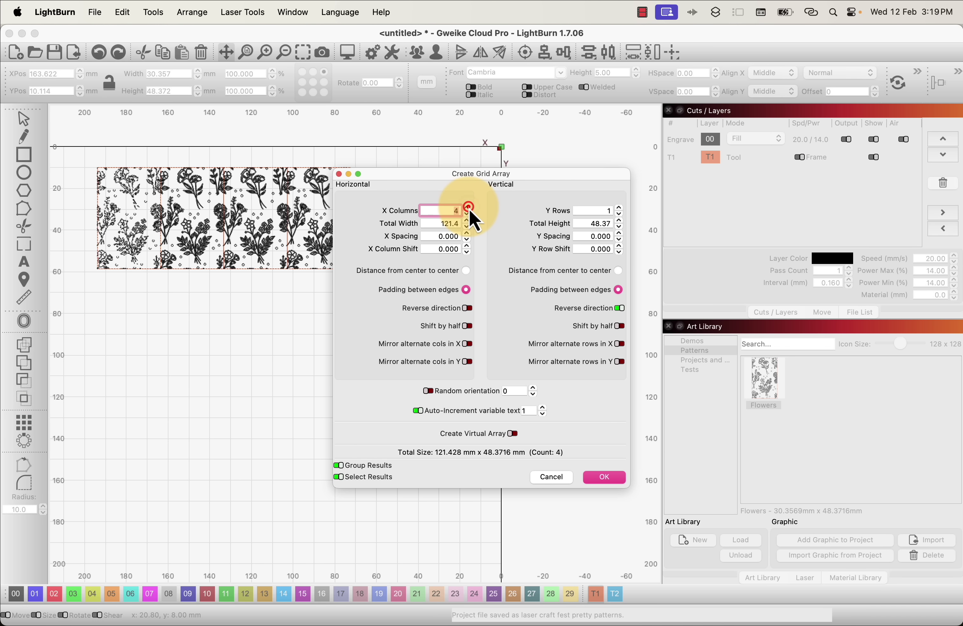
{"action": "left_click", "coordinate": [619, 207]}
{"action": "left_click", "coordinate": [619, 207]}
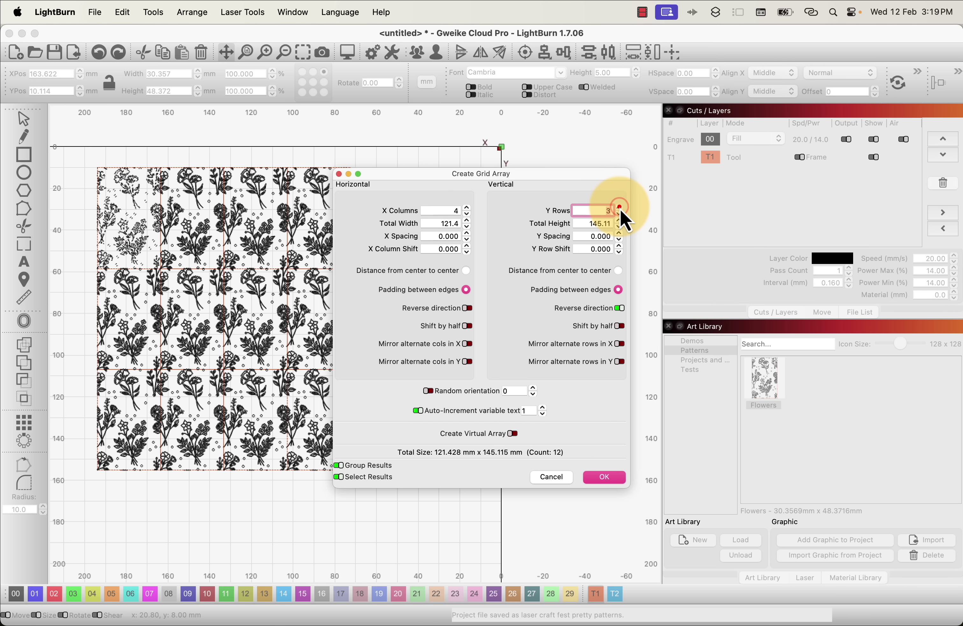
{"action": "left_click", "coordinate": [620, 207]}
{"action": "left_click_drag", "start_coordinate": [593, 174], "coordinate": [618, 175]}
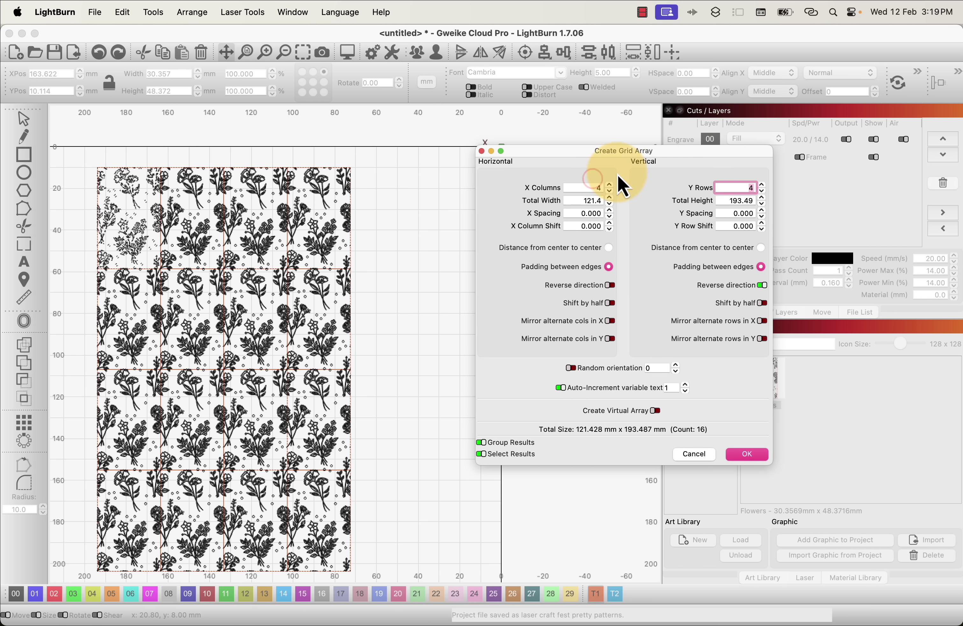
{"action": "left_click", "coordinate": [609, 185]}
{"action": "left_click", "coordinate": [610, 186]}
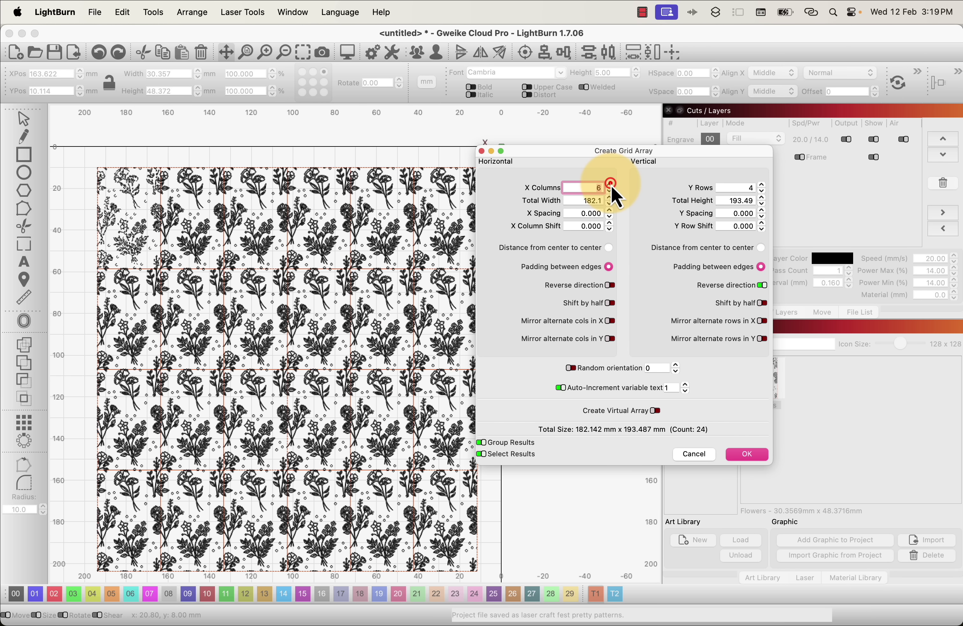
{"action": "left_click", "coordinate": [748, 454]}
{"action": "left_click", "coordinate": [604, 286]}
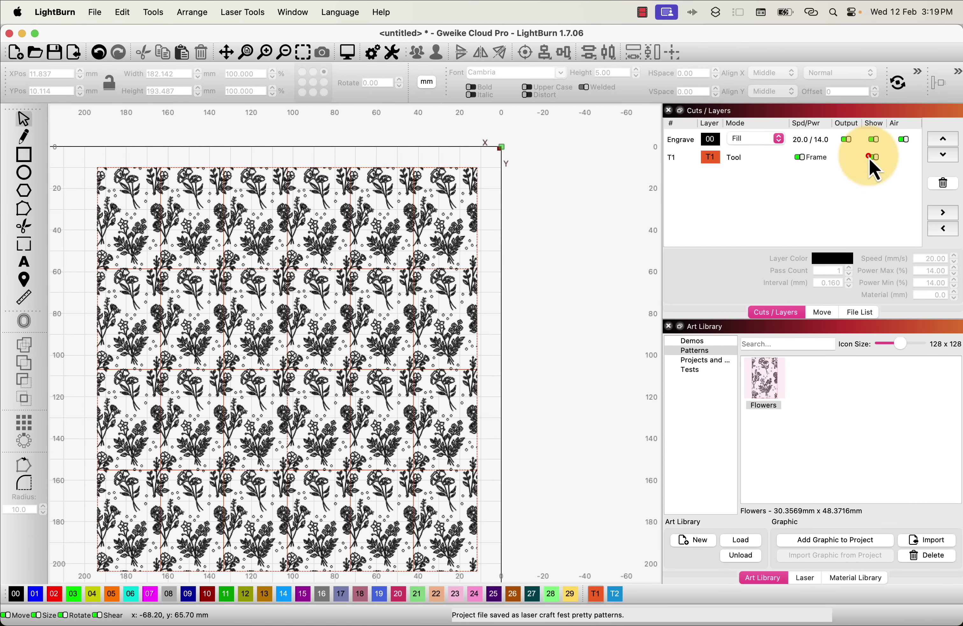
{"action": "scroll", "coordinate": [650, 258], "scroll_direction": "left", "scroll_amount": 3}
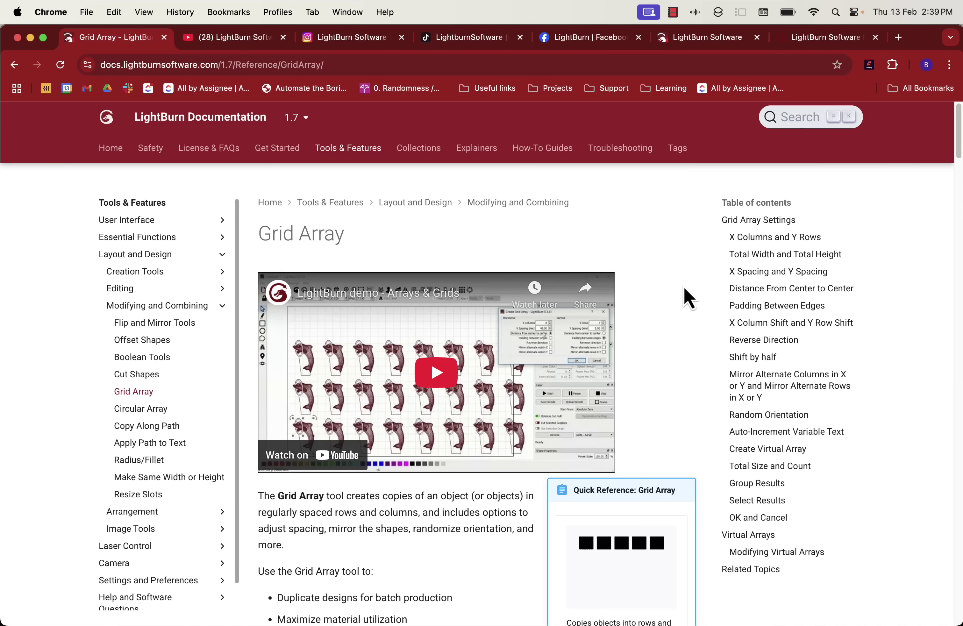
Switch to Chrome and look through the Grid Array documentation and the LightBurn YouTube channel's shorts and videos.
{"action": "scroll", "coordinate": [689, 298], "scroll_direction": "down", "scroll_amount": 8}
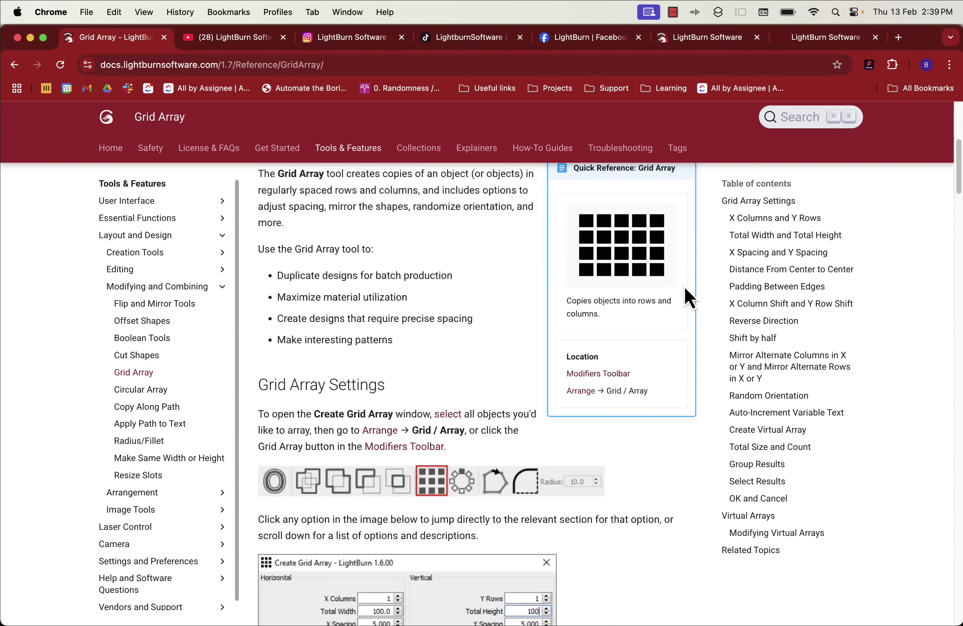
{"action": "scroll", "coordinate": [689, 299], "scroll_direction": "down", "scroll_amount": 12}
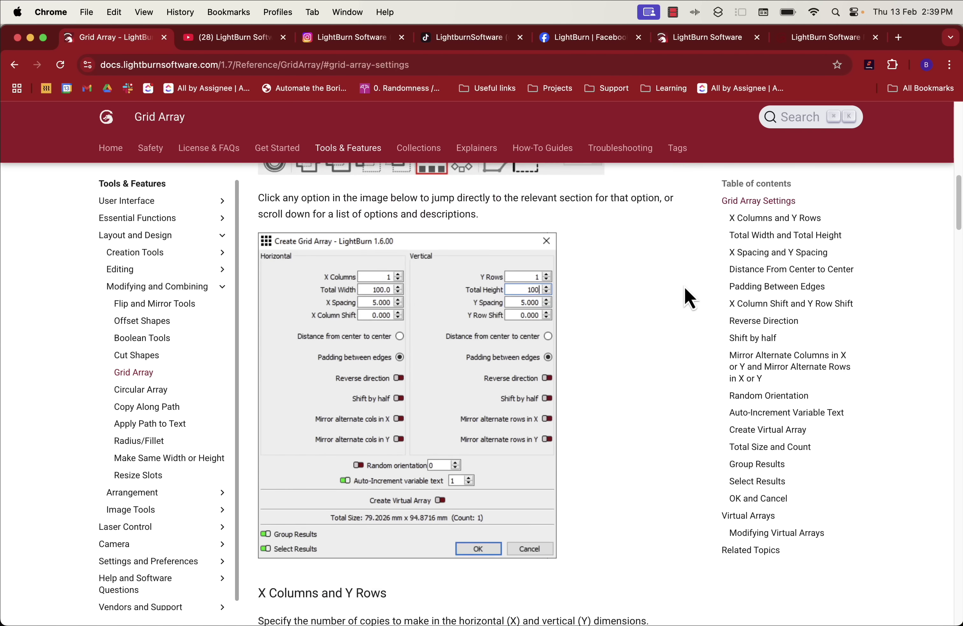
{"action": "left_click", "coordinate": [251, 56]}
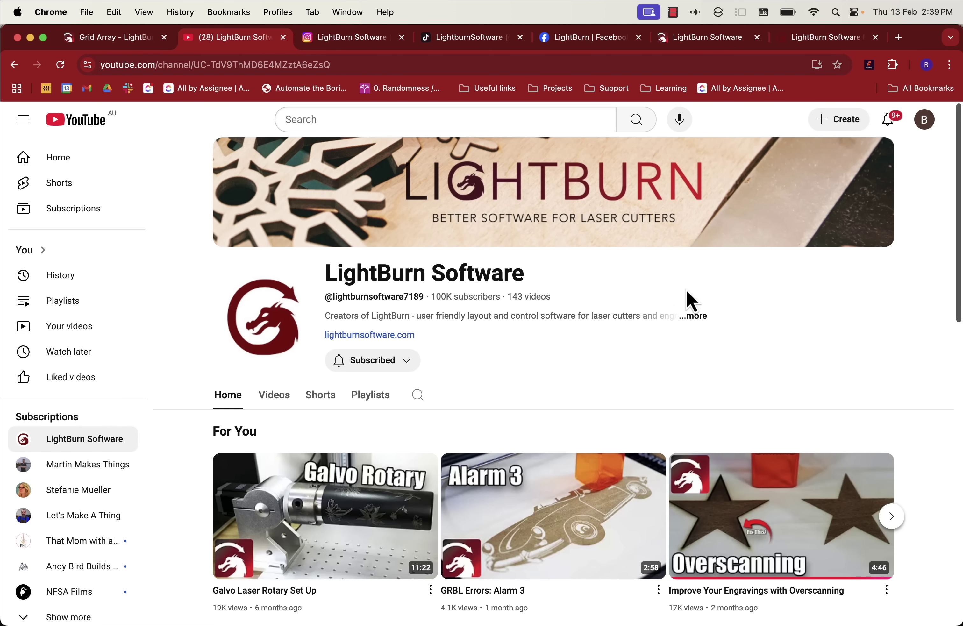
{"action": "scroll", "coordinate": [690, 301], "scroll_direction": "down", "scroll_amount": 10}
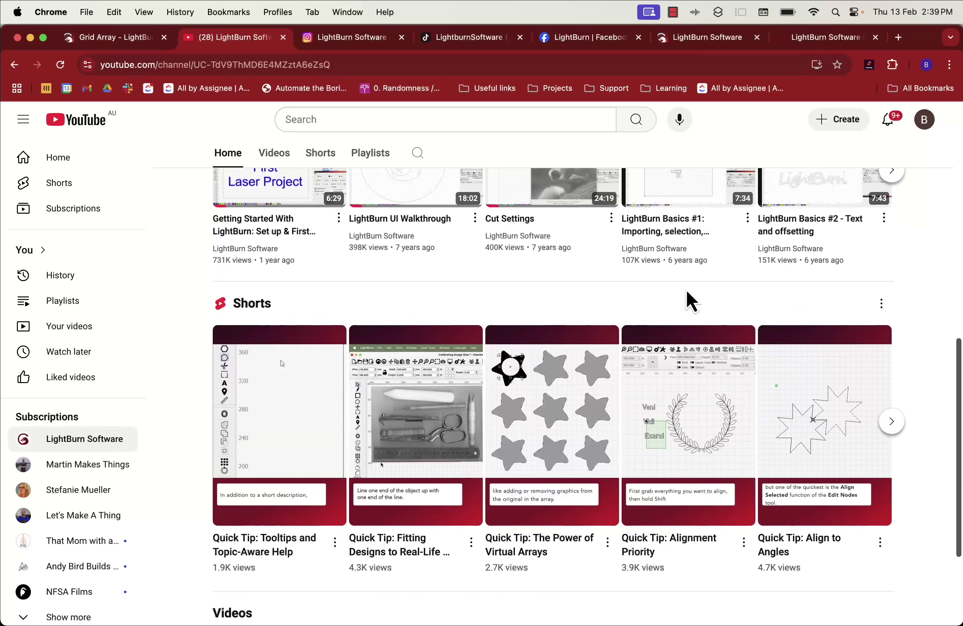
{"action": "scroll", "coordinate": [688, 301], "scroll_direction": "down", "scroll_amount": 3}
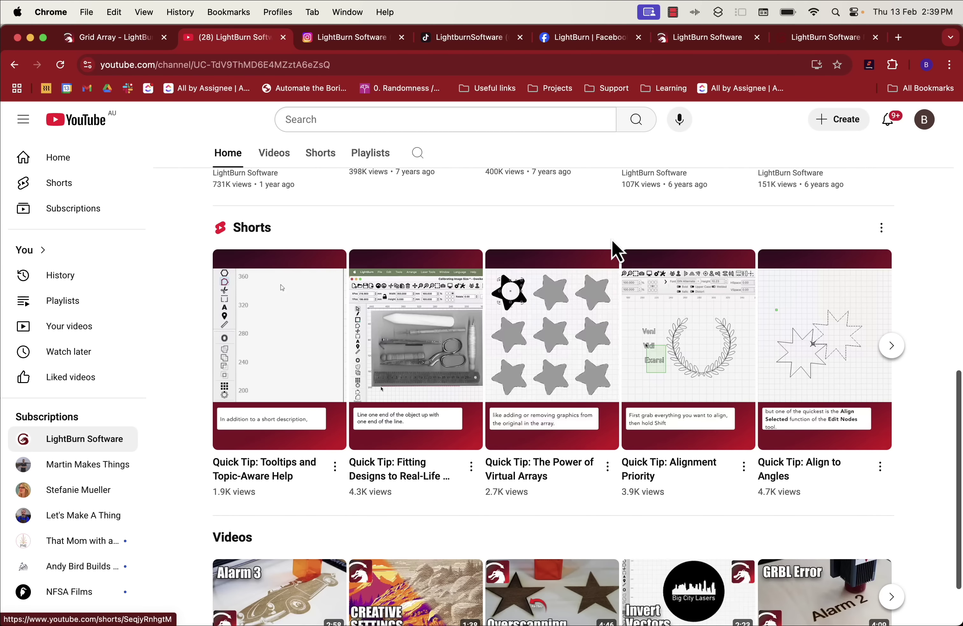
View LightBurn's Instagram, TikTok and Facebook pages.
{"action": "left_click", "coordinate": [358, 41]}
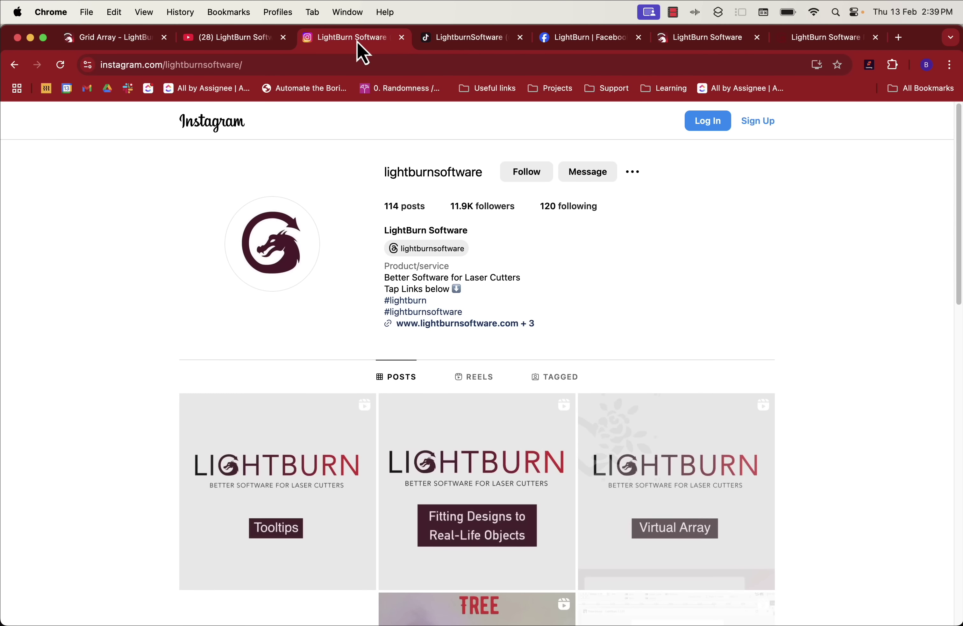
{"action": "left_click", "coordinate": [459, 41]}
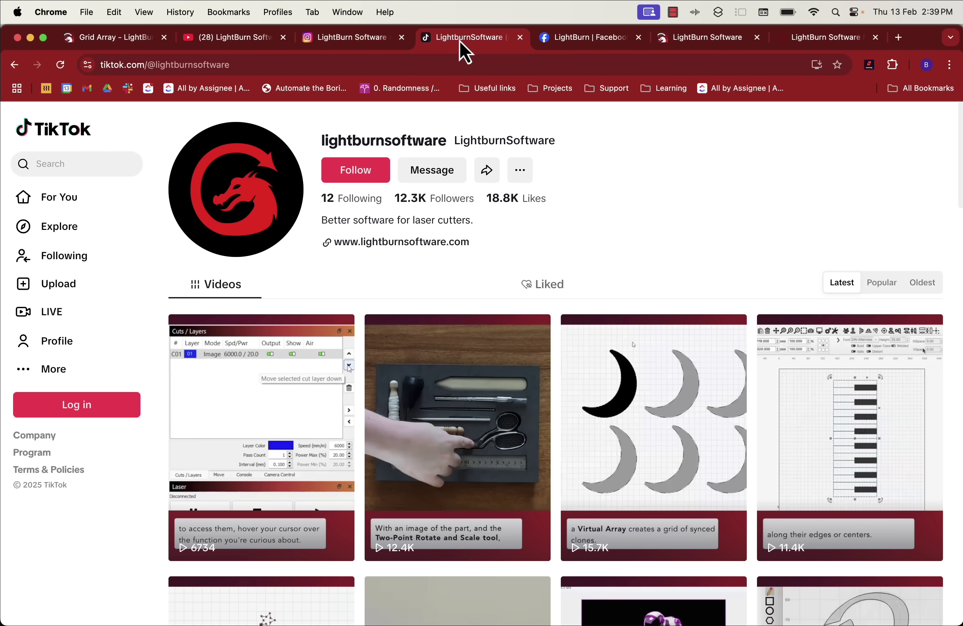
{"action": "left_click", "coordinate": [583, 41]}
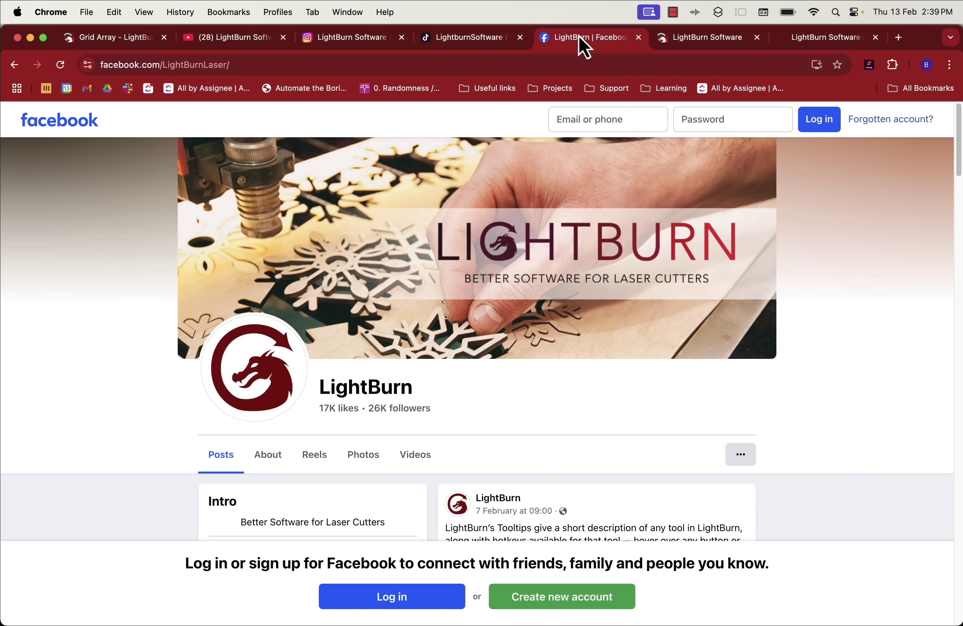
View the contact page of the LightBurn website and the LightBurn community forum.
{"action": "left_click", "coordinate": [705, 39]}
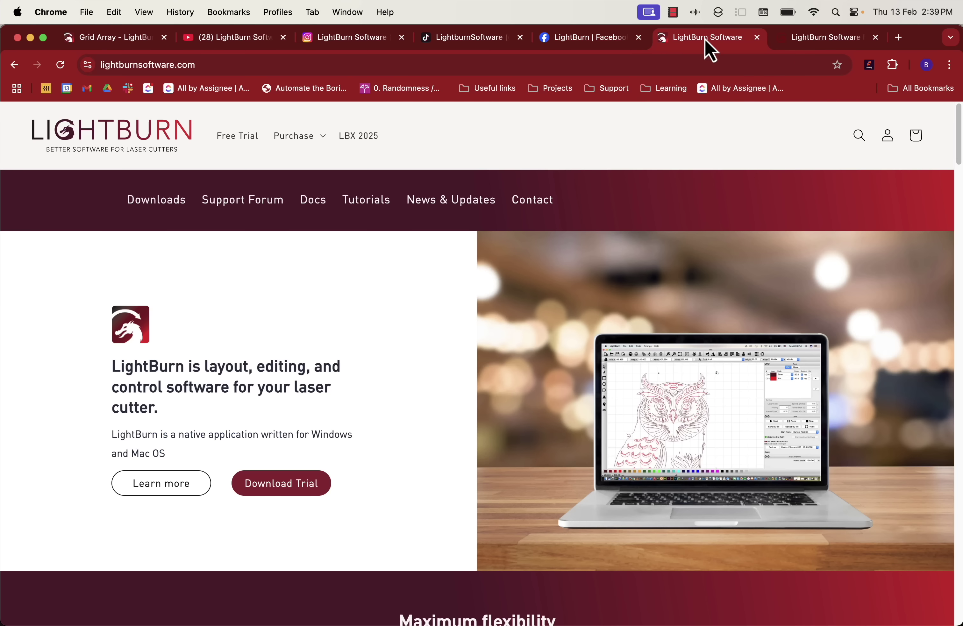
{"action": "left_click", "coordinate": [541, 203]}
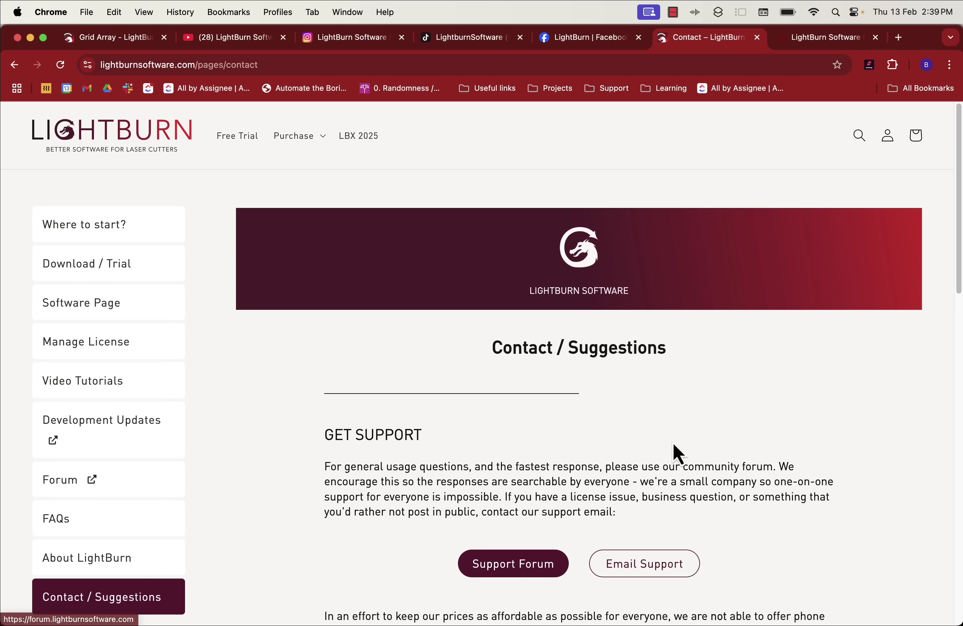
{"action": "left_click", "coordinate": [855, 42]}
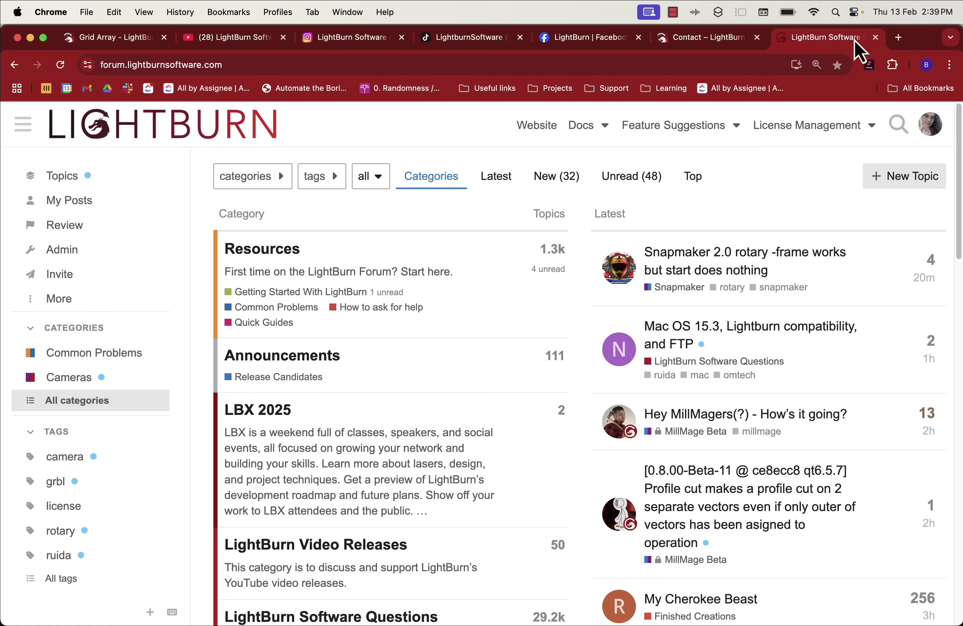